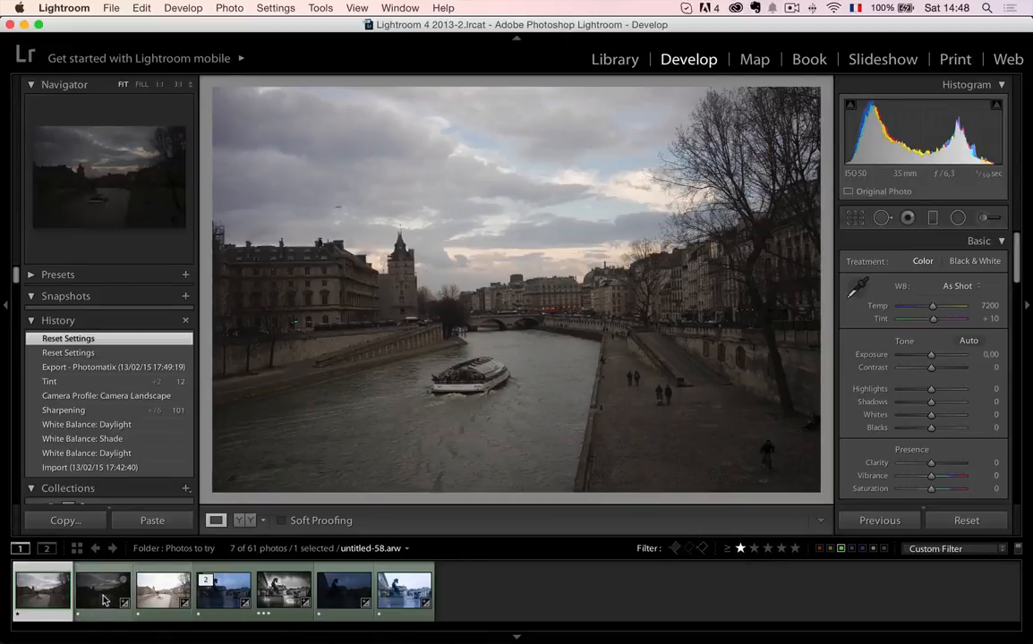
- Compare the bracketed exposures of the river scene, return to the first photo, and hide the navigator and history panels
click(104, 601)
click(173, 598)
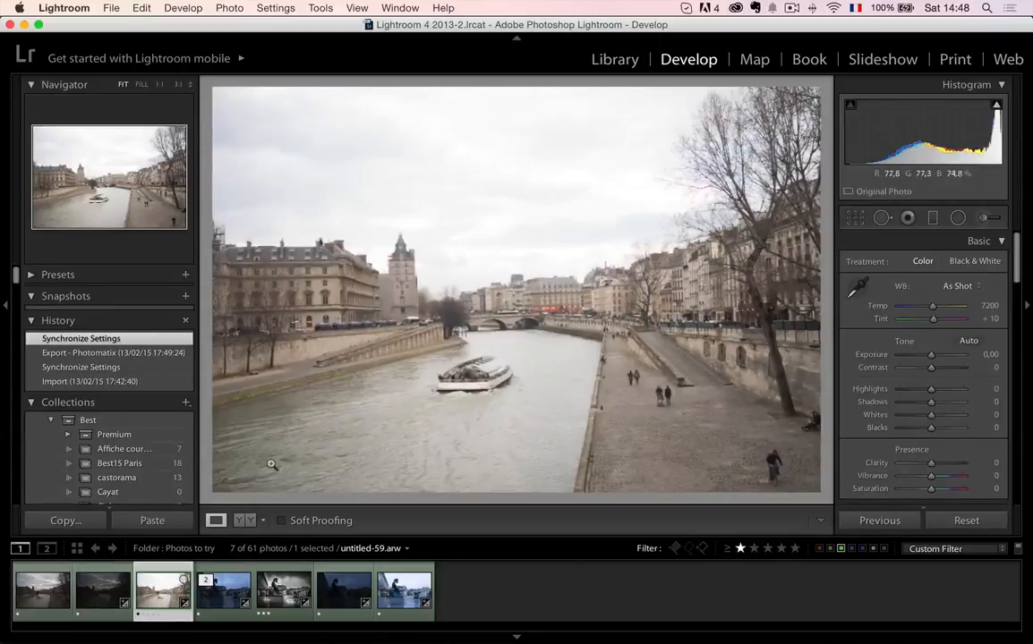
click(55, 593)
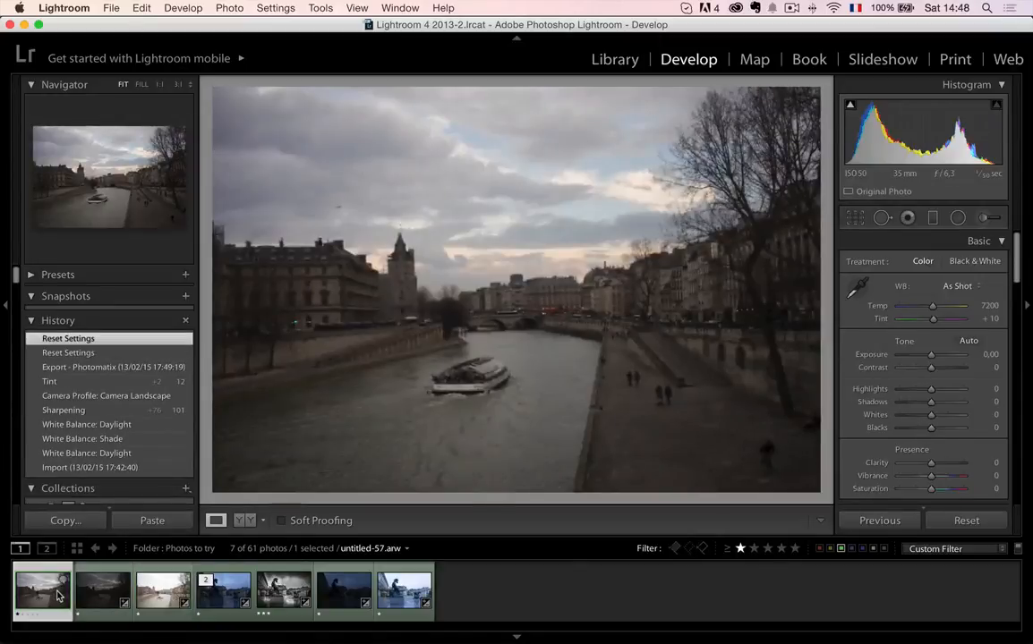
click(5, 307)
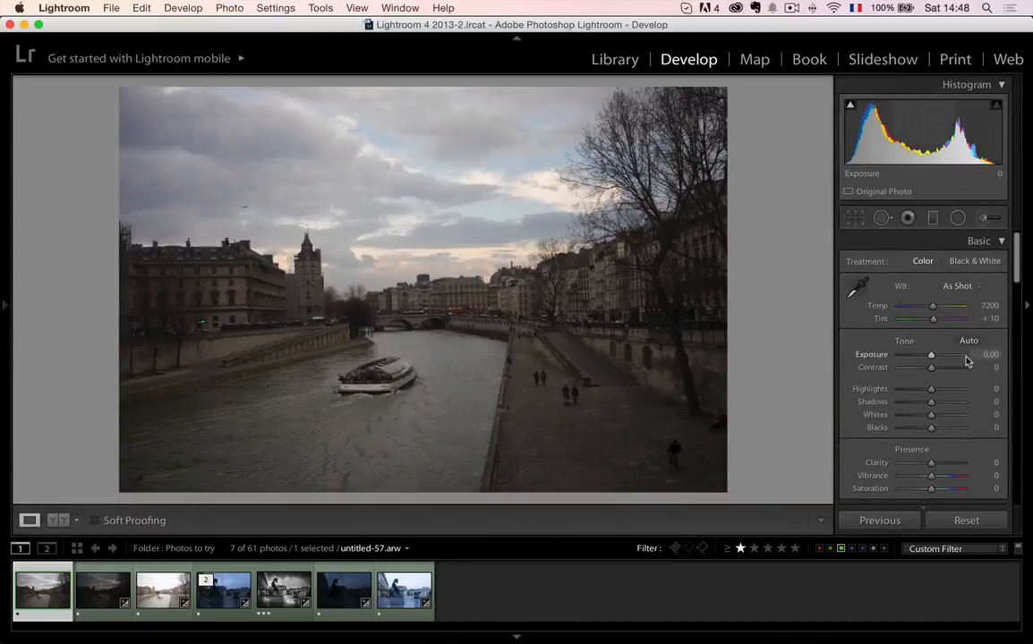
- Try the Daylight white balance, a custom temperature of 5622, and the Shade white balance on the river photo
click(959, 288)
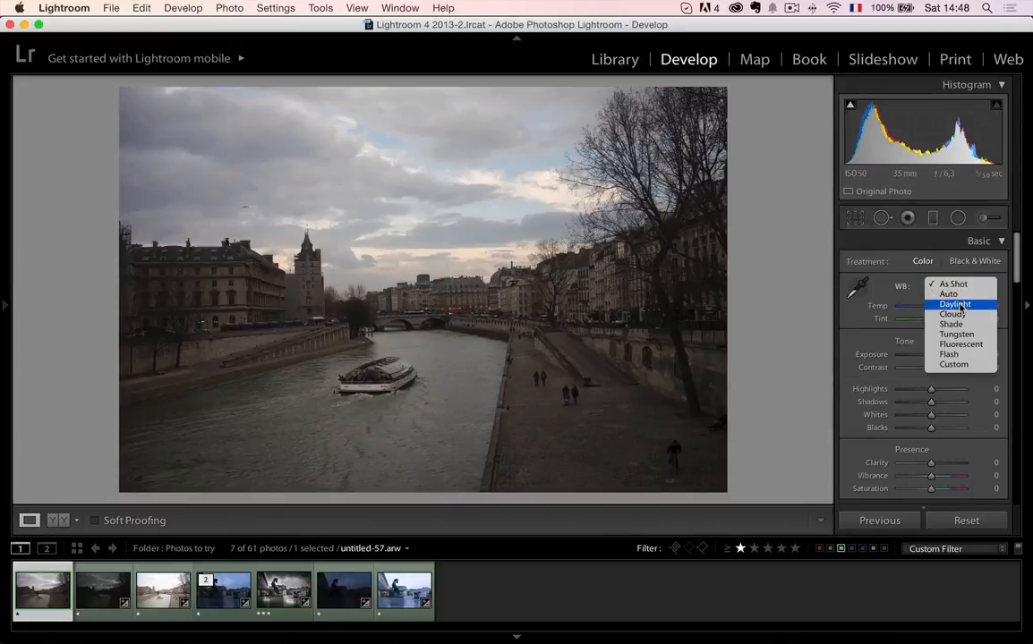
click(959, 304)
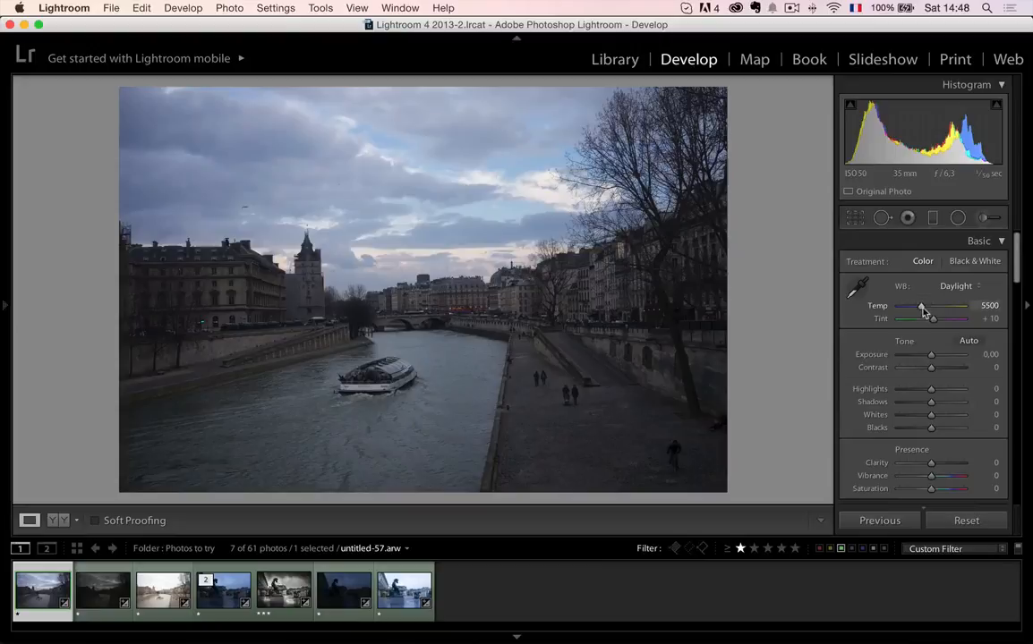
drag(922, 311, 924, 310)
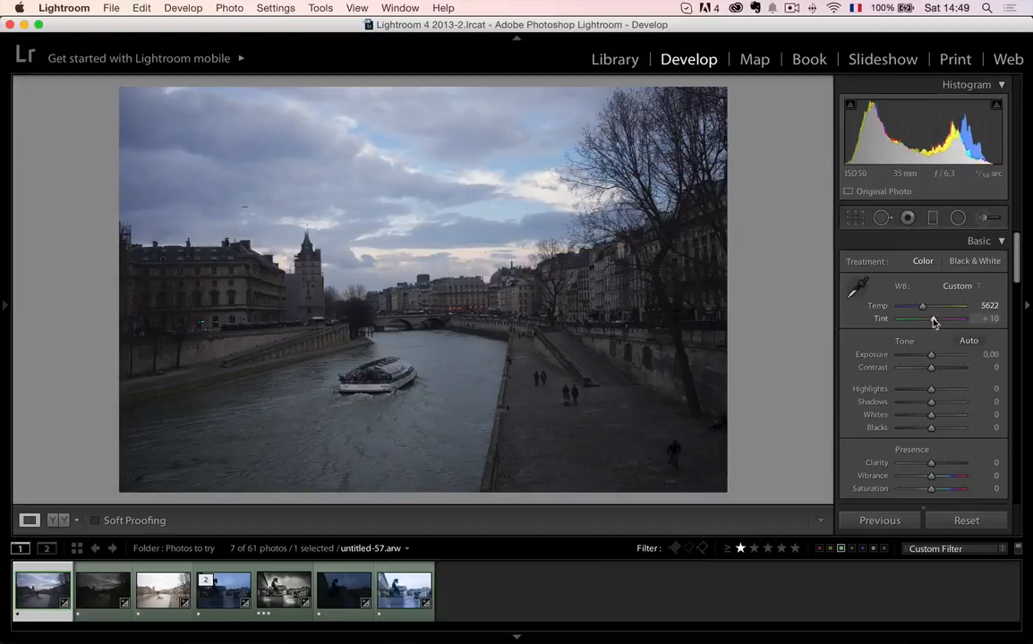
click(959, 289)
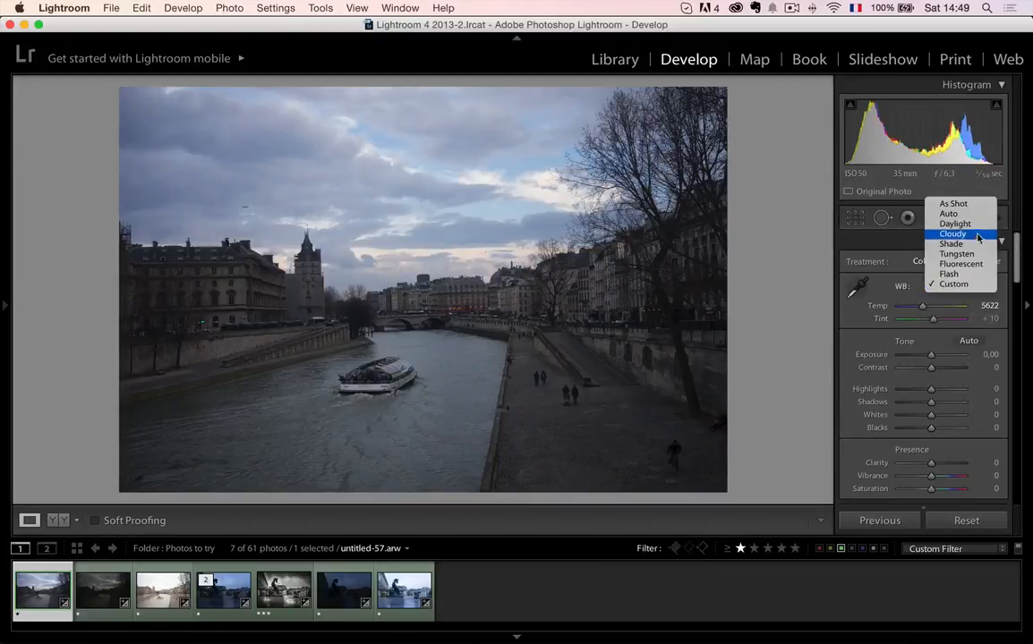
click(979, 244)
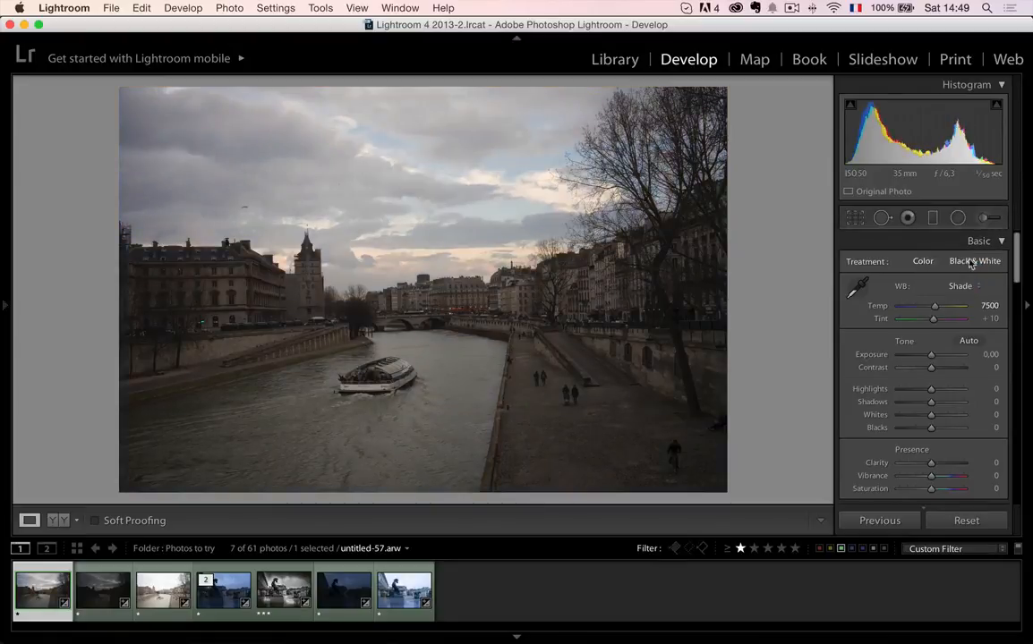
- Set the white balance to Cloudy and raise the tint to +21
click(963, 290)
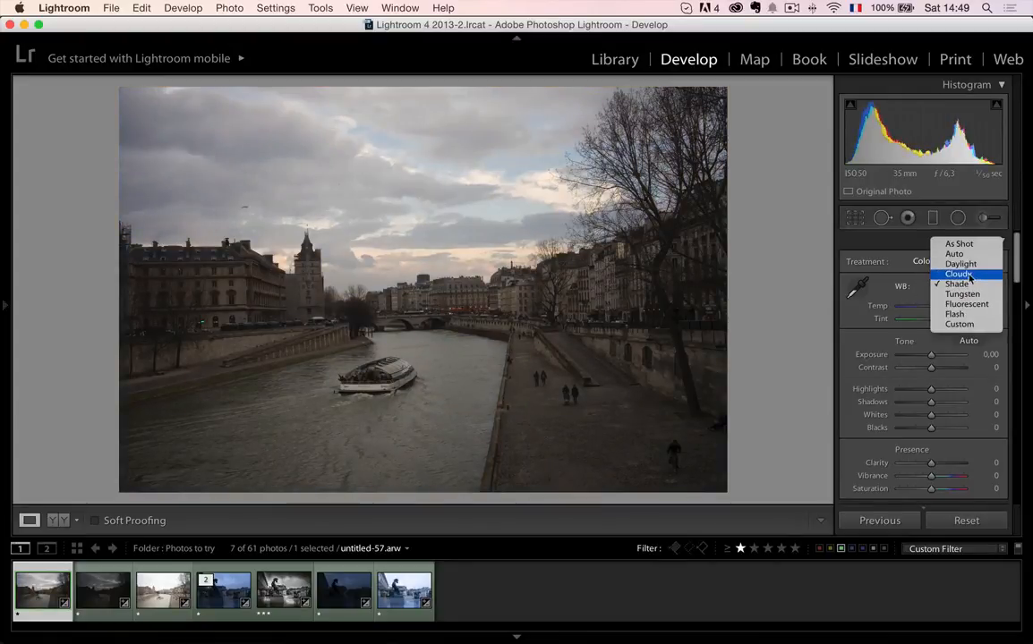
click(969, 278)
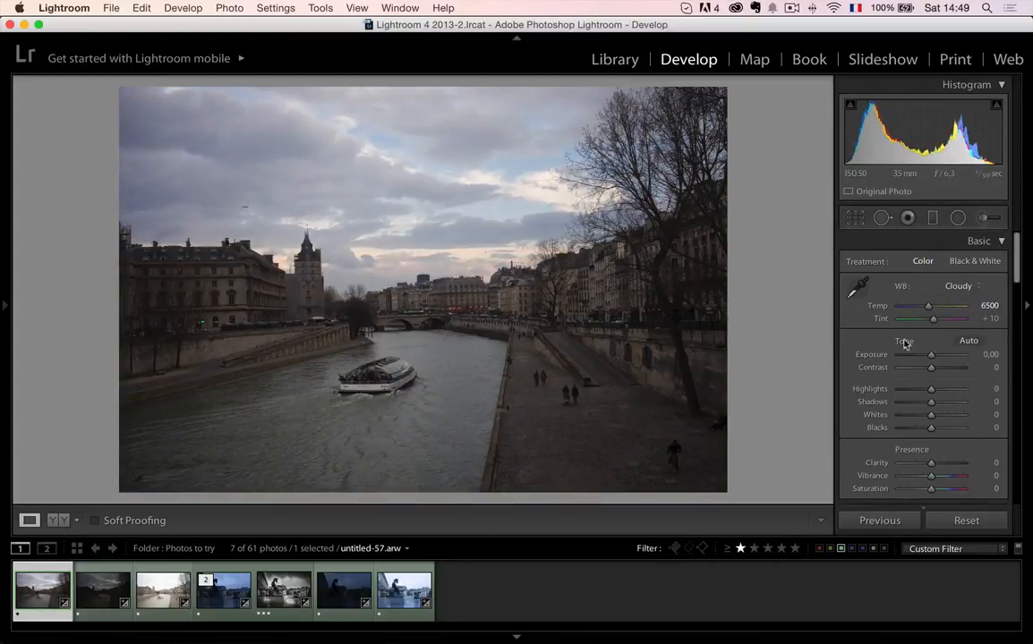
drag(935, 324, 938, 325)
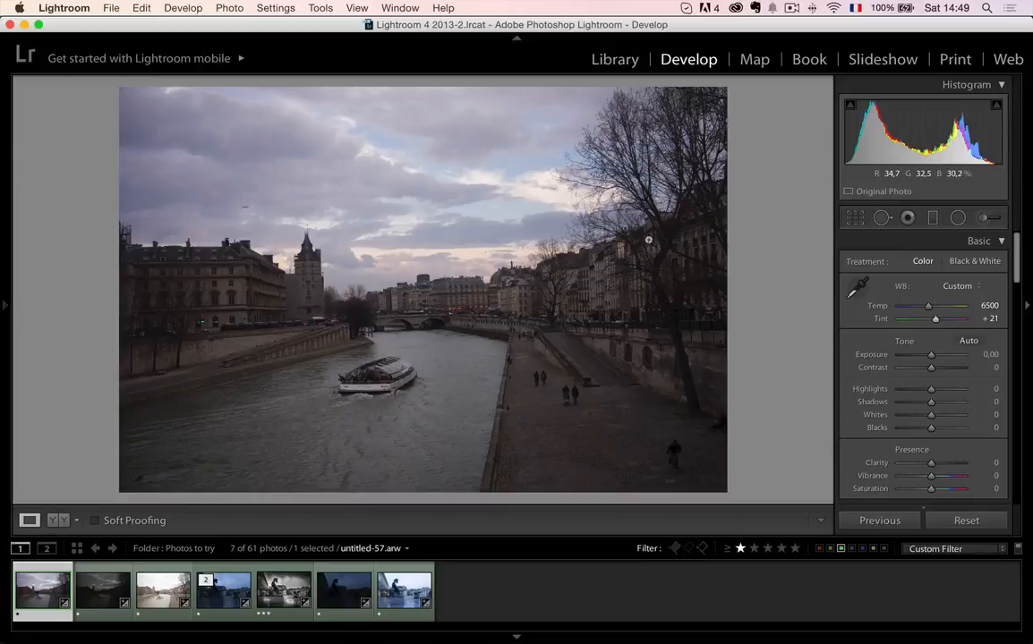
- Draw a wide elliptical radial filter over the bright sky above the bridge, using the Temp effect at 25
right_click(508, 253)
click(466, 261)
click(468, 261)
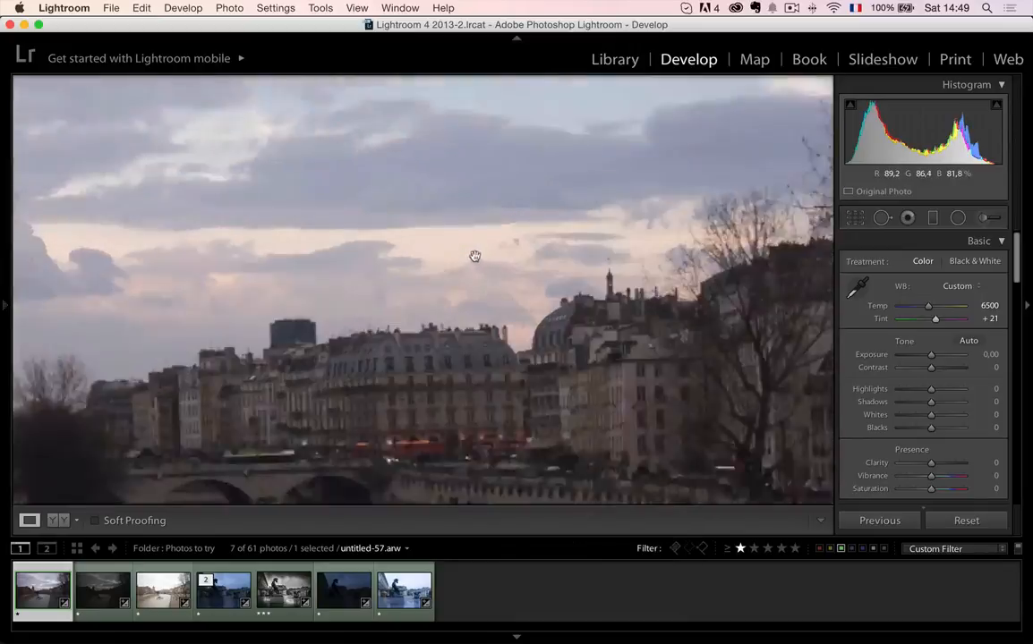
click(509, 288)
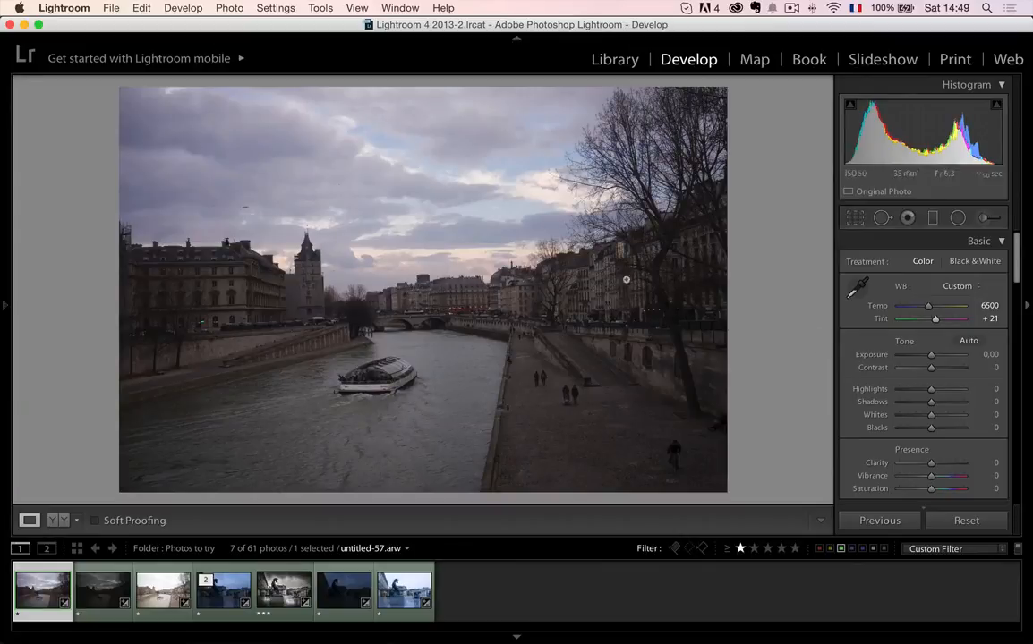
click(959, 220)
click(933, 261)
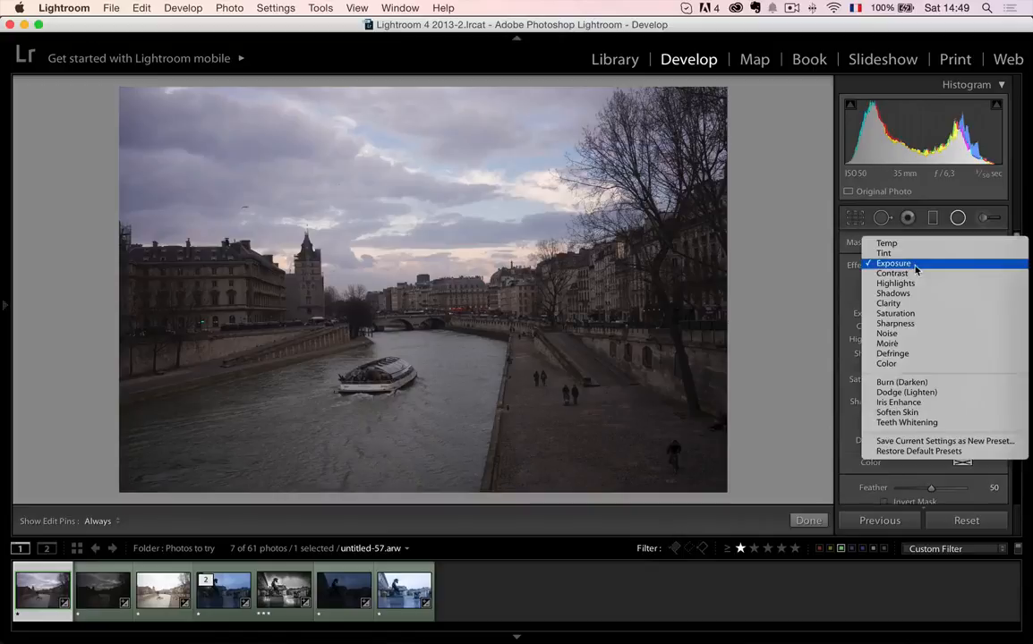
click(916, 244)
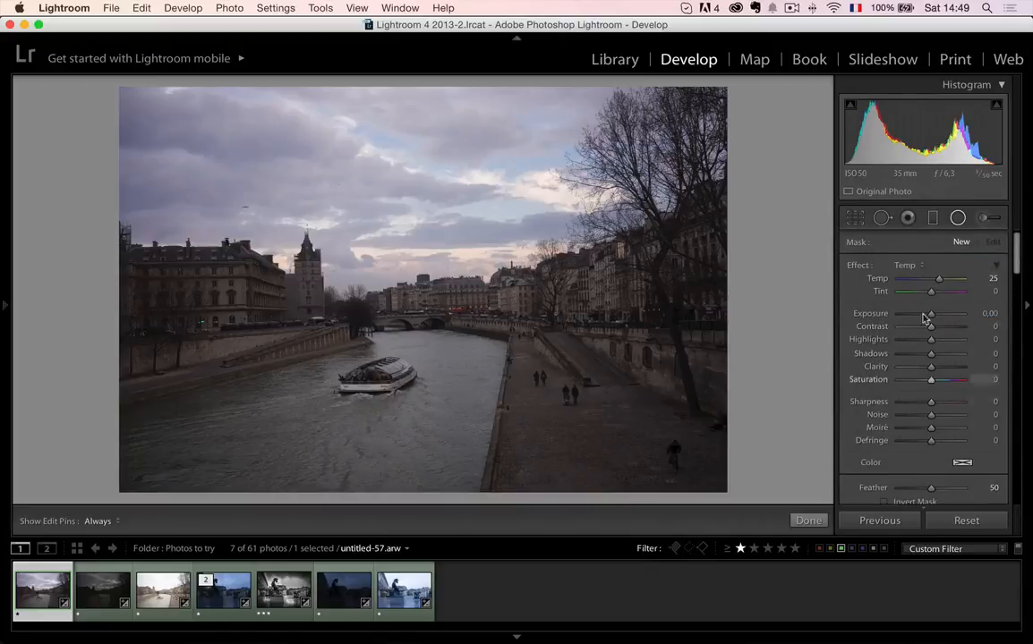
drag(531, 277, 641, 310)
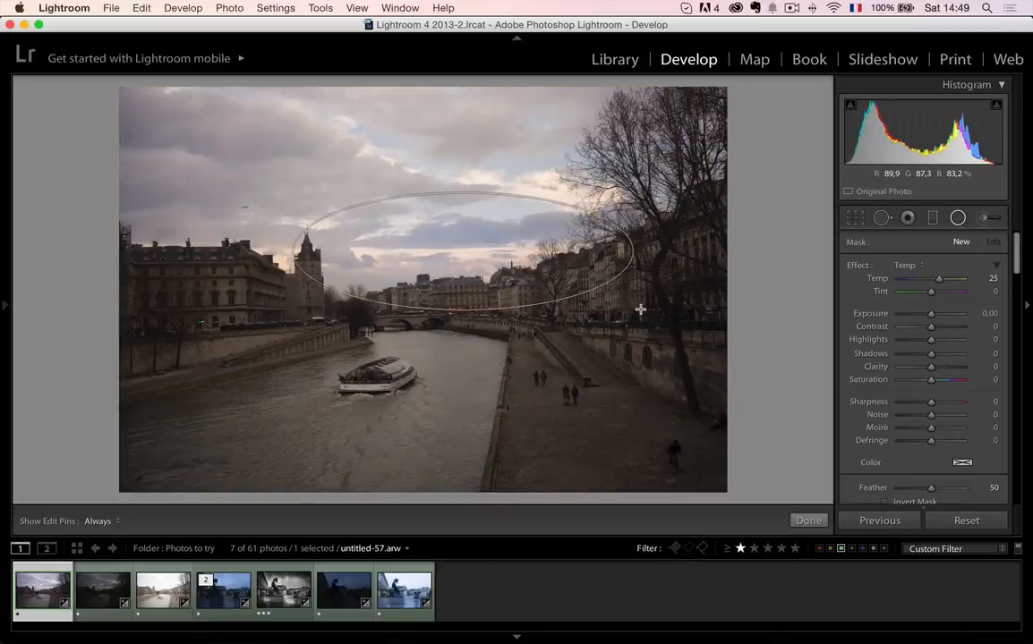
- Invert the radial filter's mask and set its Temp to 48, Tint to 47 and Feather to 100
scroll(928, 424, down, 3)
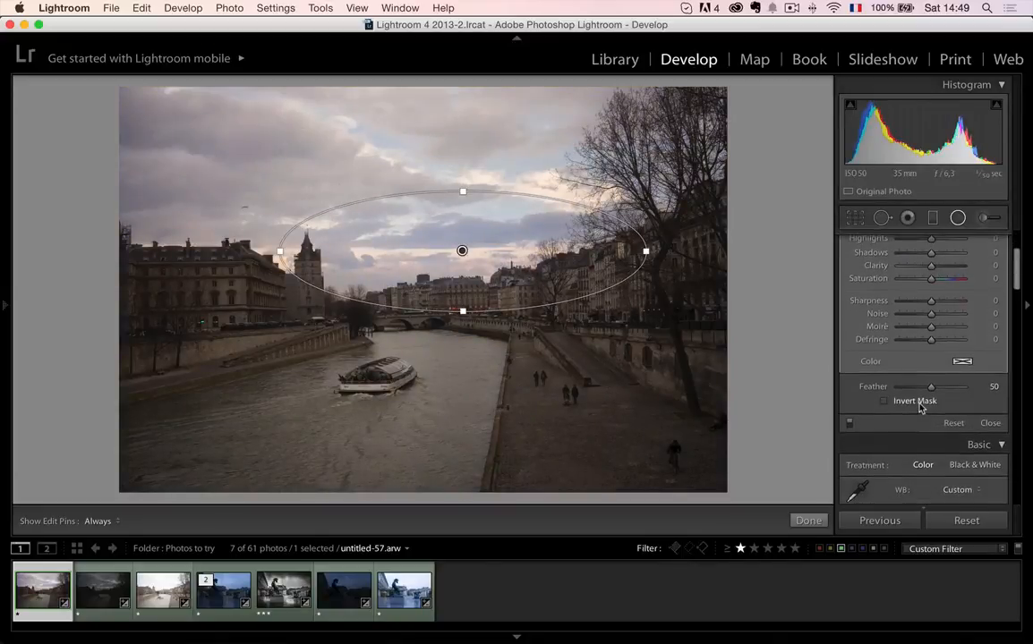
click(917, 398)
scroll(929, 384, up, 1)
scroll(928, 379, up, 2)
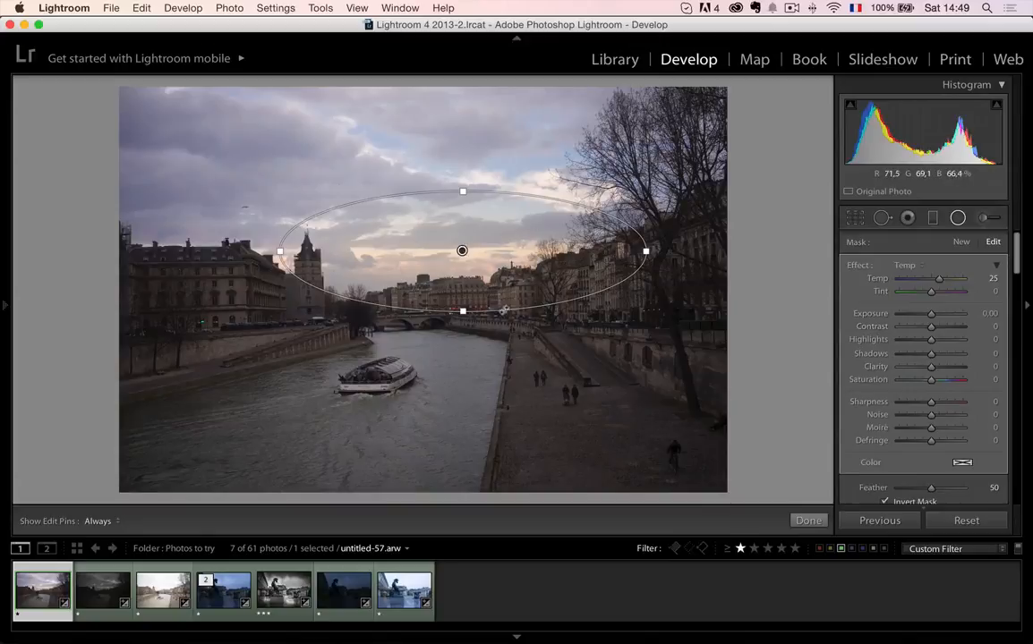
drag(935, 287, 940, 297)
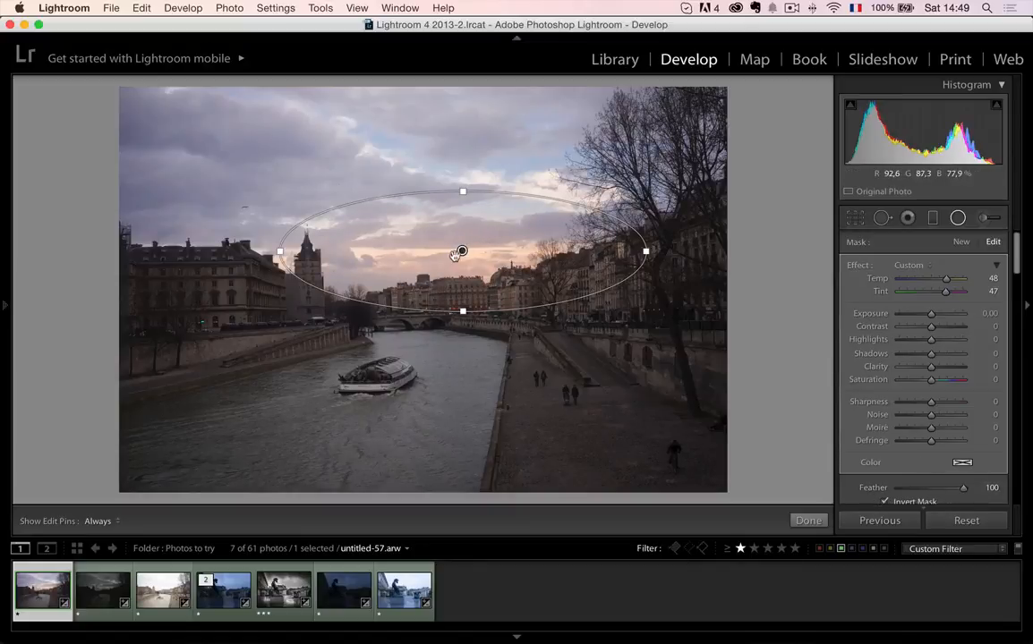
- Reposition the radial filter over the sunset glow, tilt it upward toward the trees, and finish the filter edit
drag(461, 272, 436, 255)
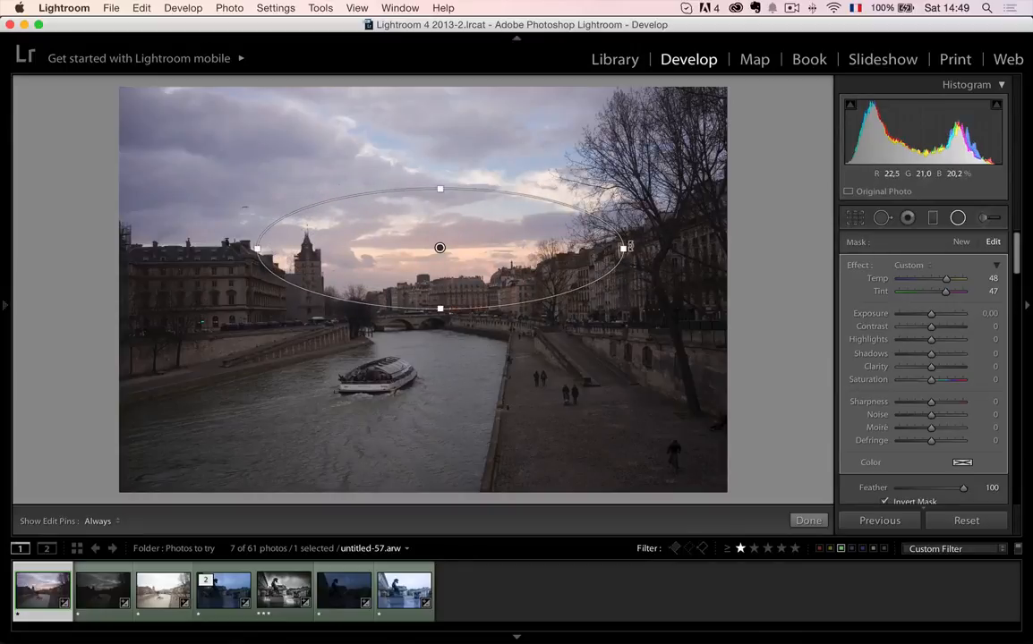
drag(637, 231, 629, 194)
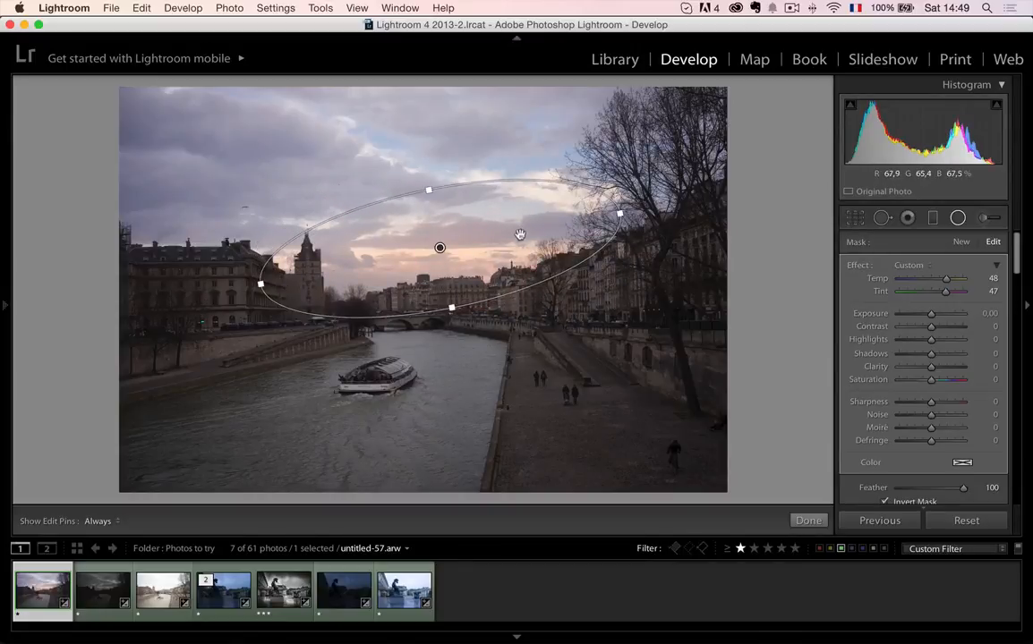
drag(521, 235, 535, 235)
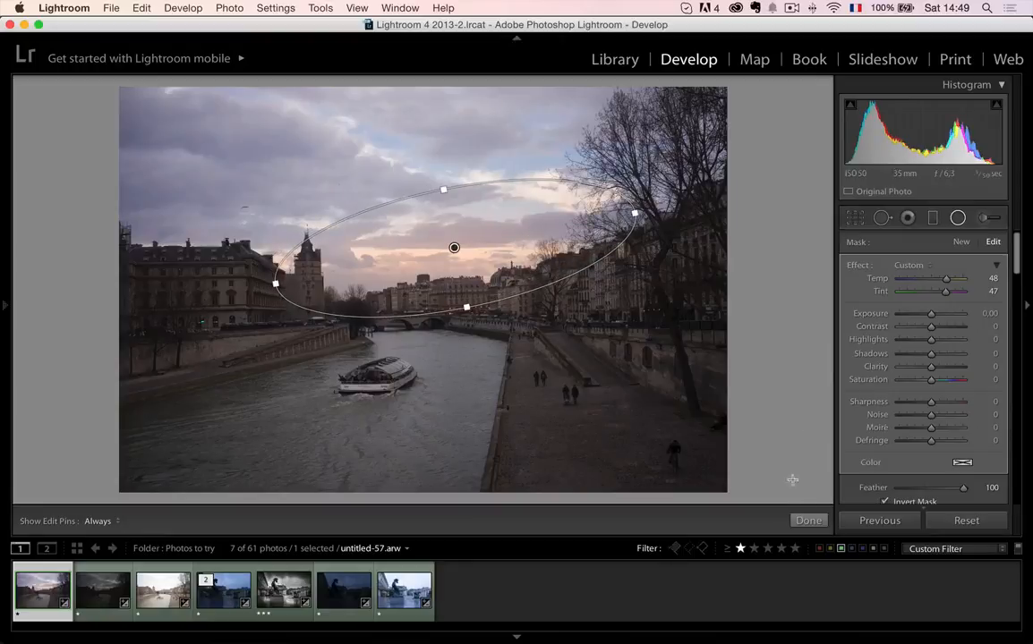
click(807, 521)
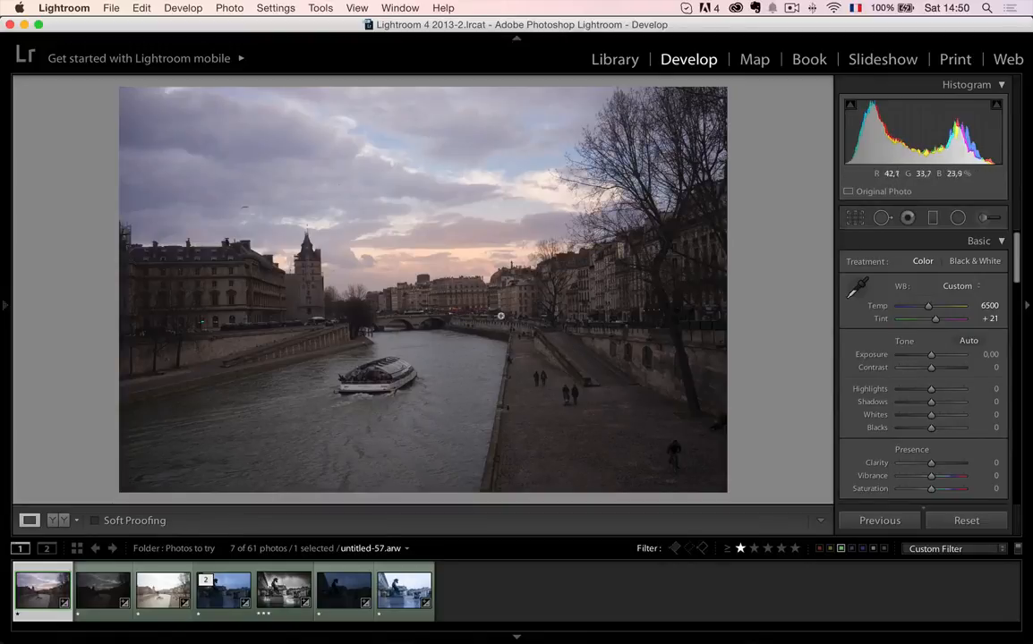
- Enable lens profile corrections and chromatic aberration removal, and apply the Auto Upright perspective correction
scroll(948, 385, down, 1)
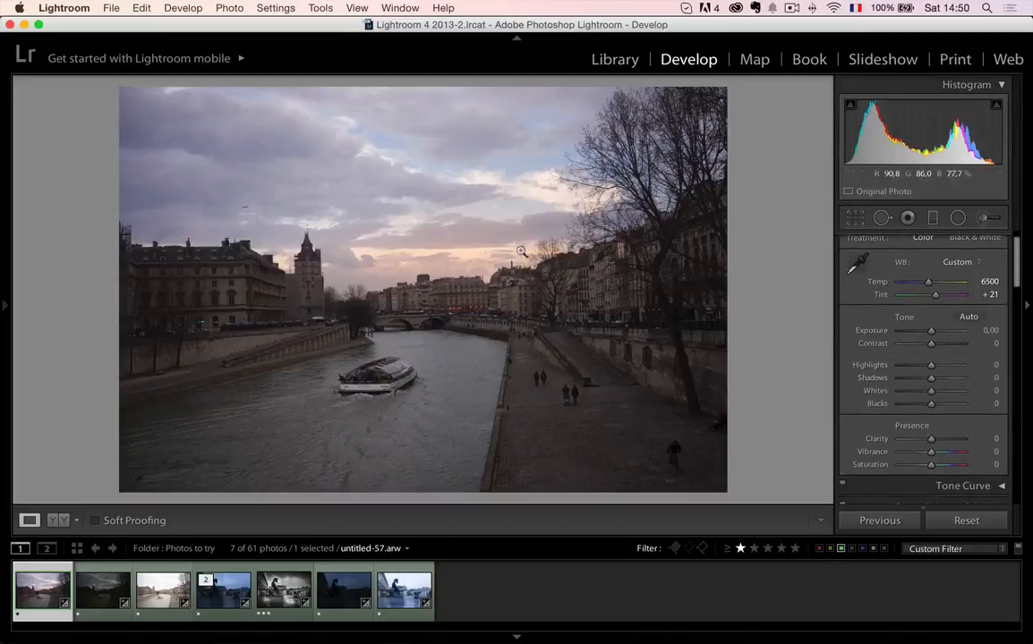
scroll(886, 371, down, 15)
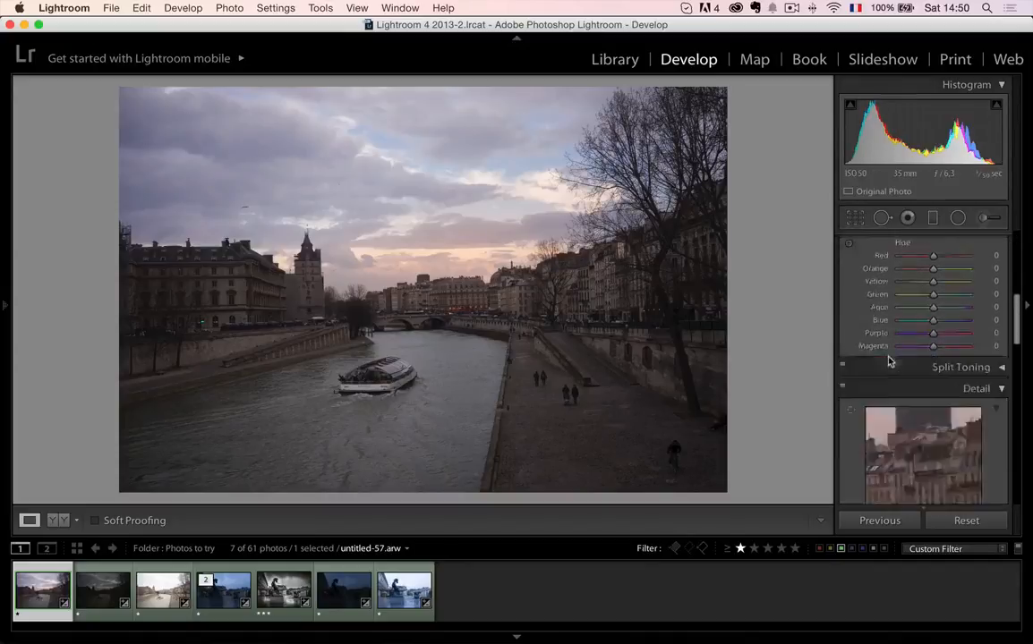
click(881, 407)
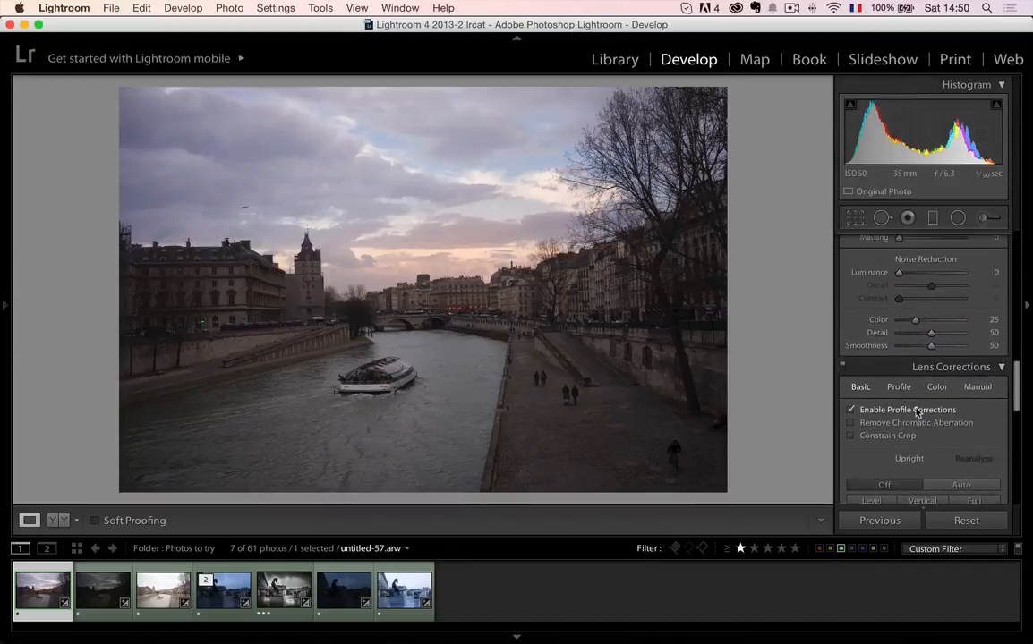
click(918, 421)
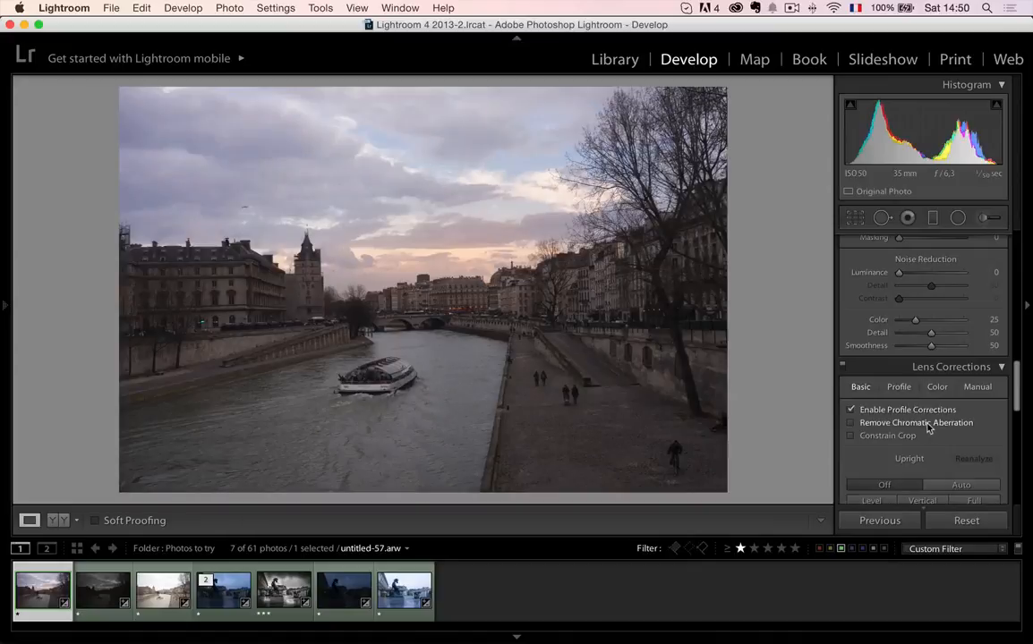
click(970, 485)
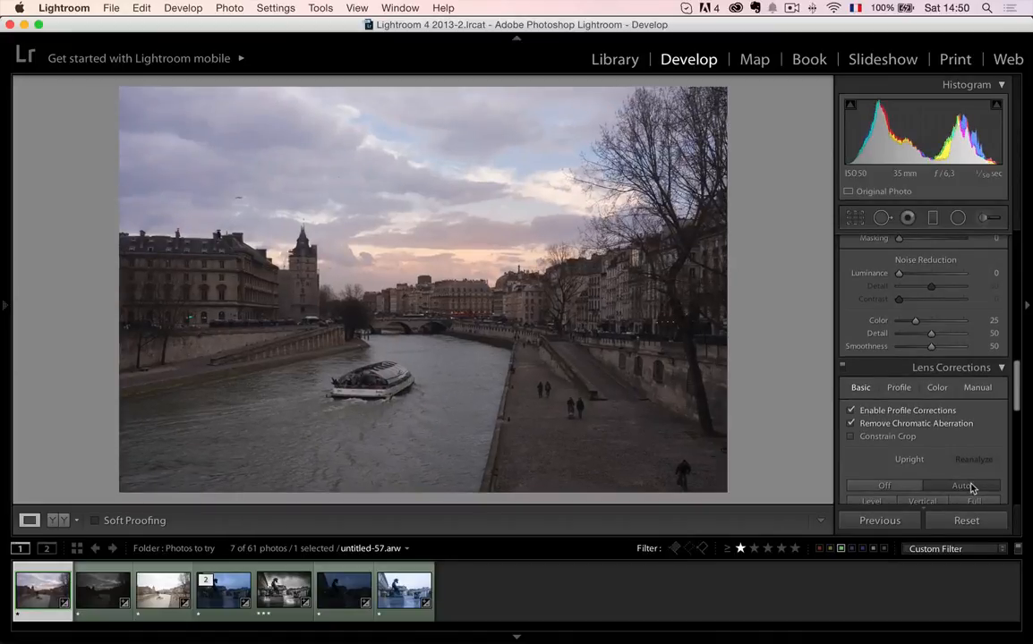
- Set the camera calibration profile to Camera Landscape
scroll(957, 463, up, 2)
scroll(954, 460, down, 10)
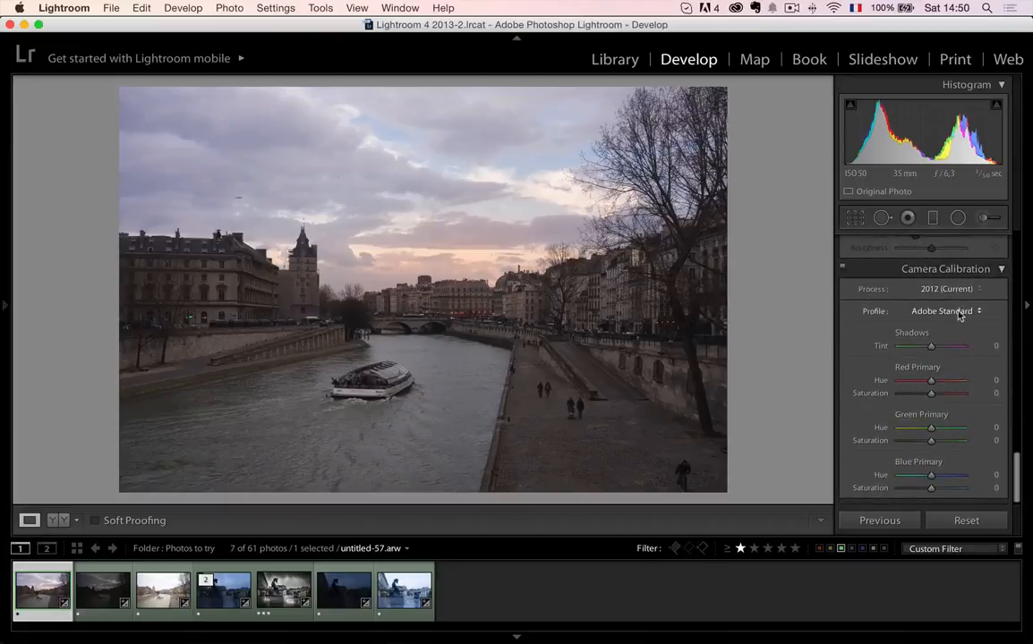
click(967, 310)
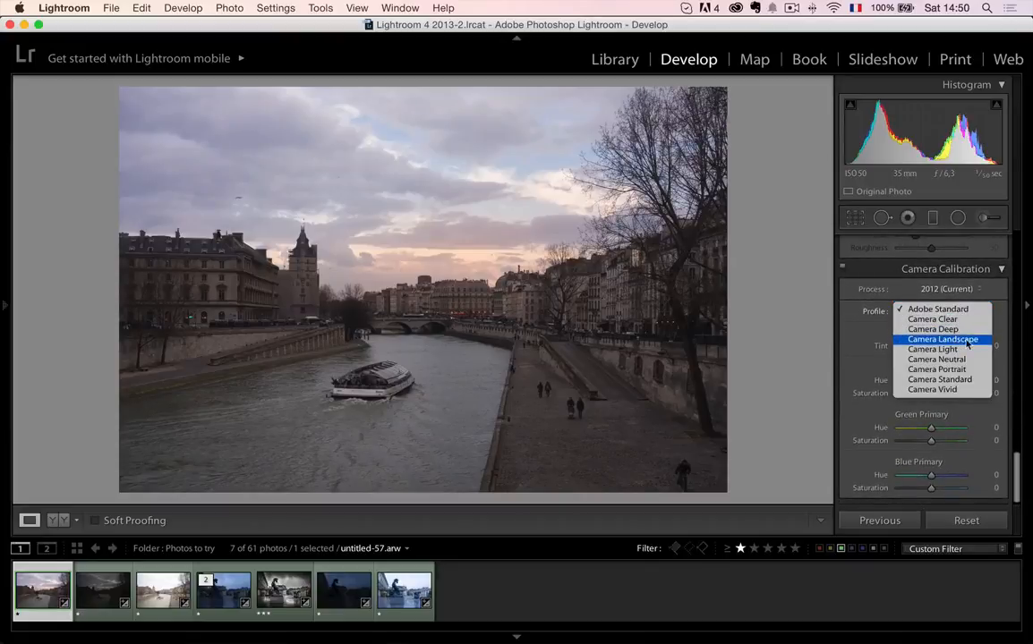
click(967, 340)
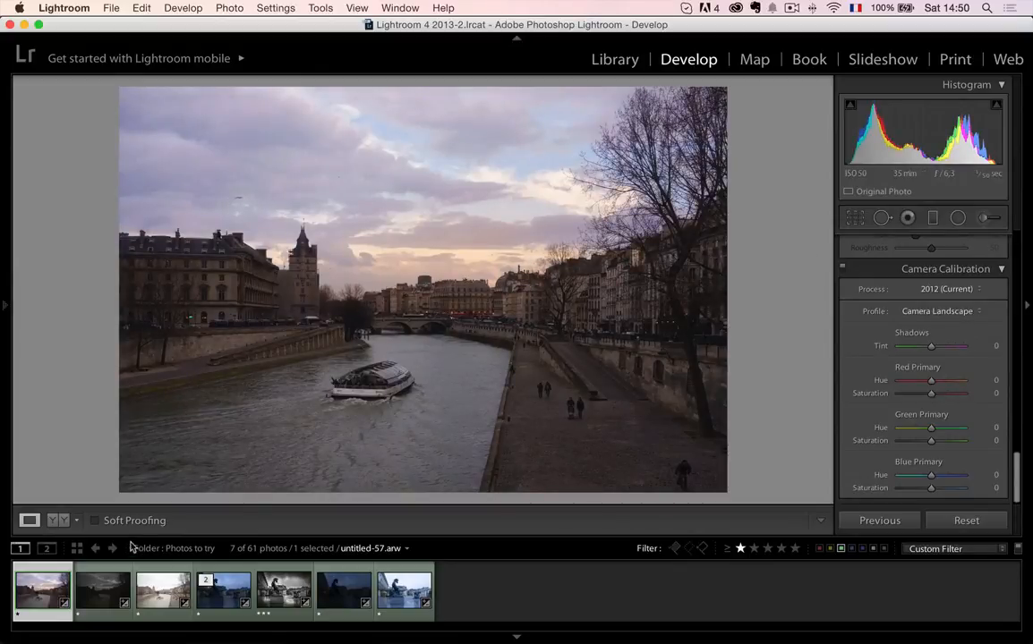
- Set the sharpening Amount to 92 and Masking to 16, checking the buildings and tour boat at close zoom
scroll(920, 370, up, 10)
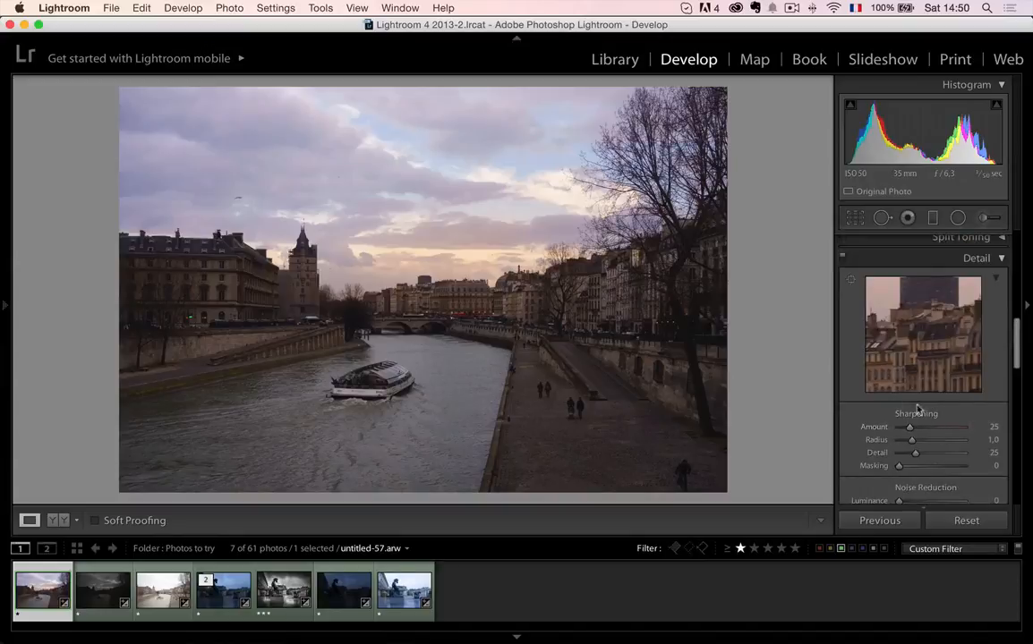
click(464, 272)
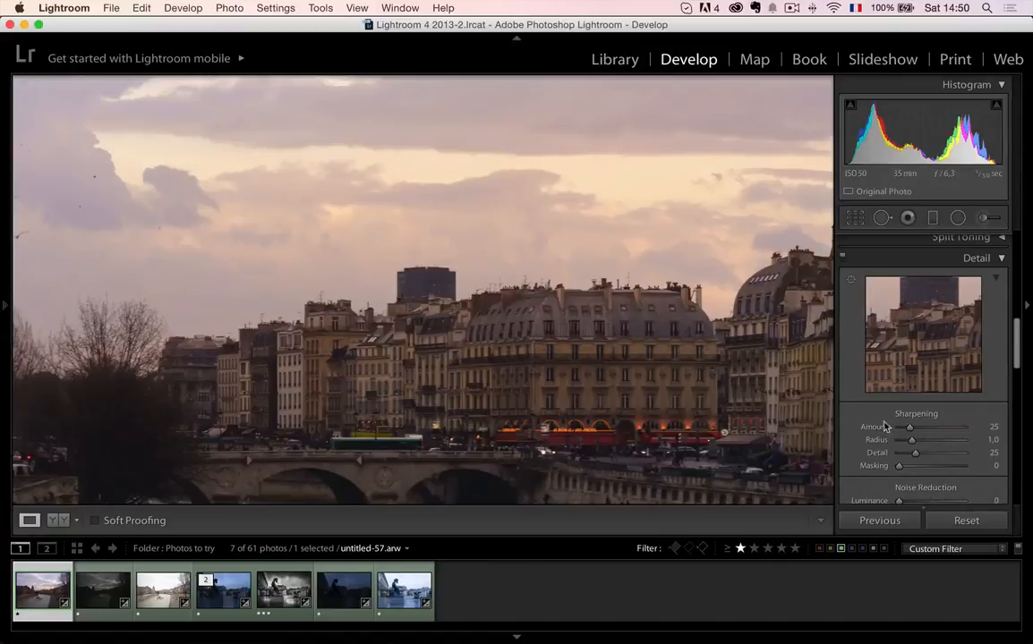
drag(909, 427, 928, 429)
drag(899, 471, 909, 469)
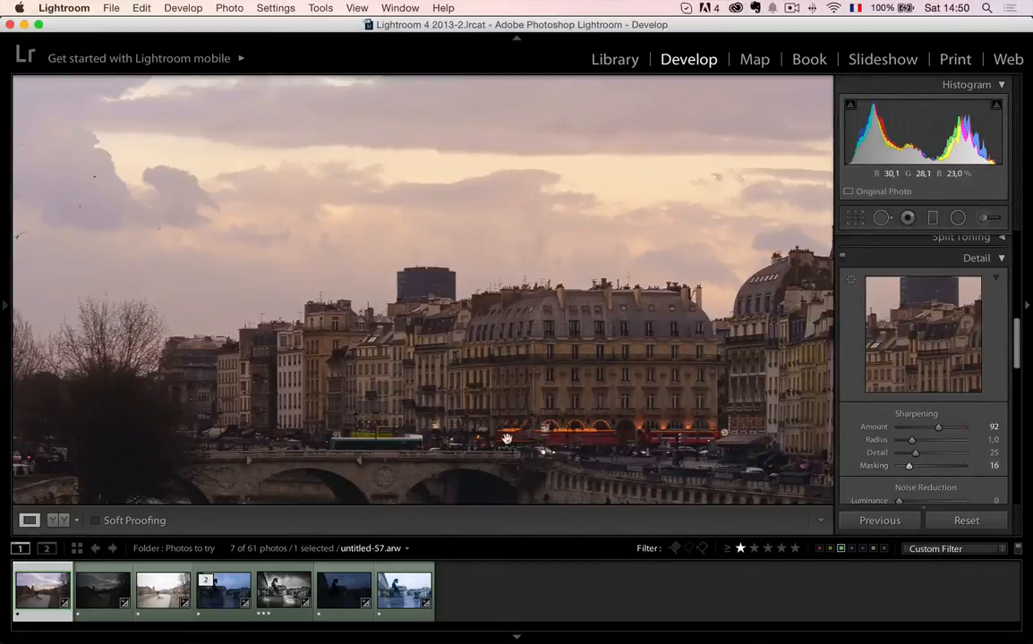
drag(508, 438, 576, 203)
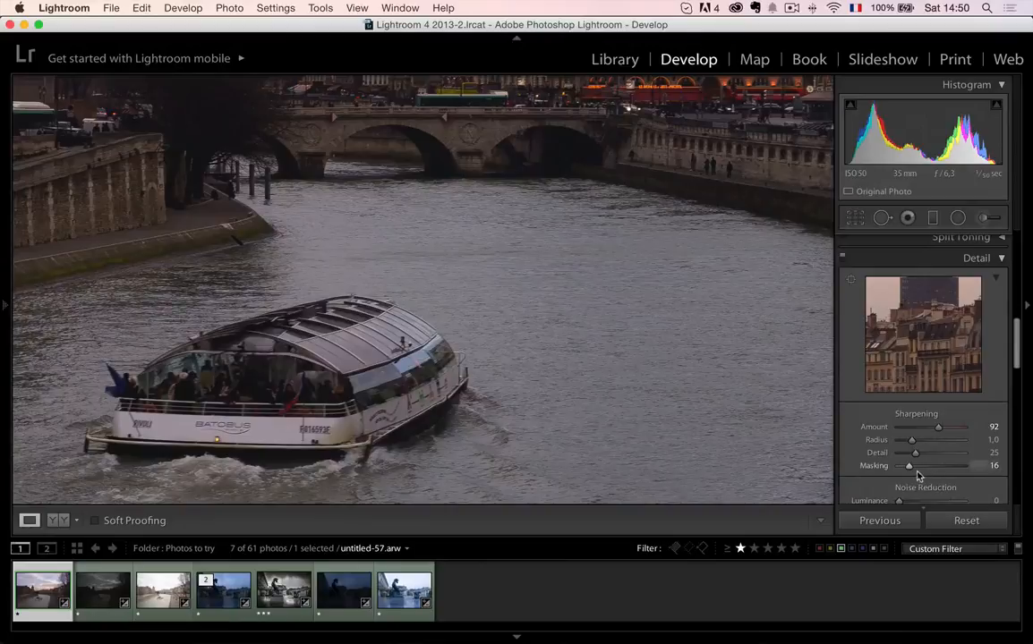
- Inspect the river water up close, and set up a new adjustment brush with Clarity −45 and Sharpness −45
click(658, 378)
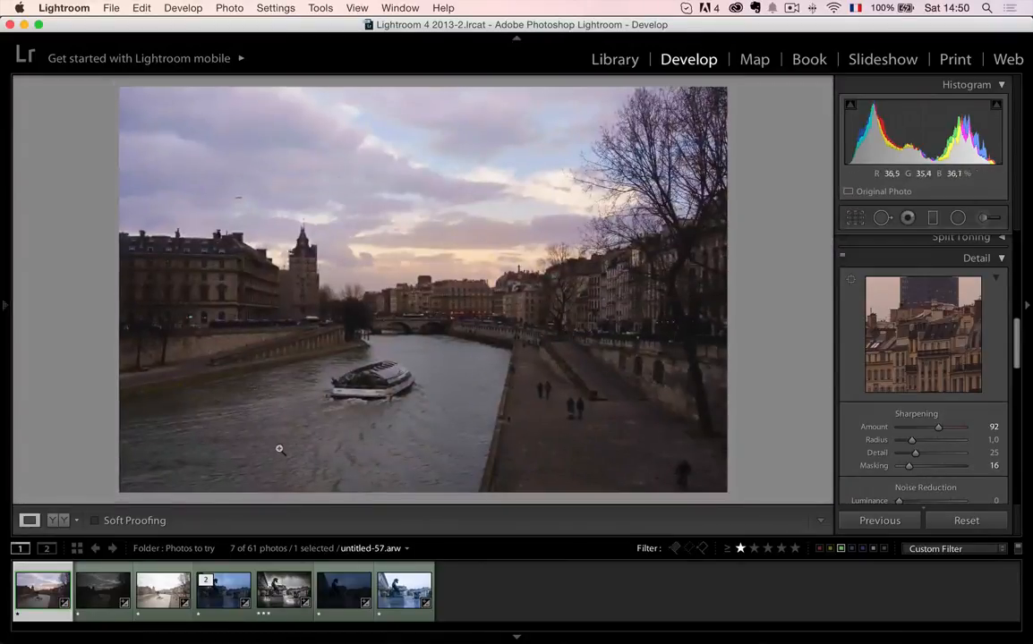
click(217, 433)
drag(231, 428, 247, 362)
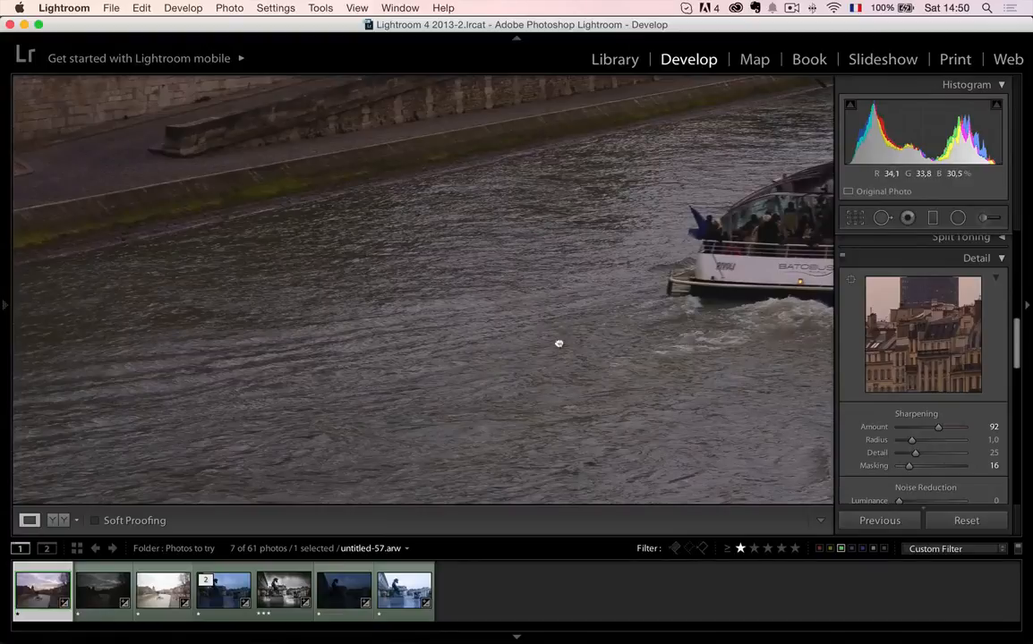
drag(558, 344, 139, 318)
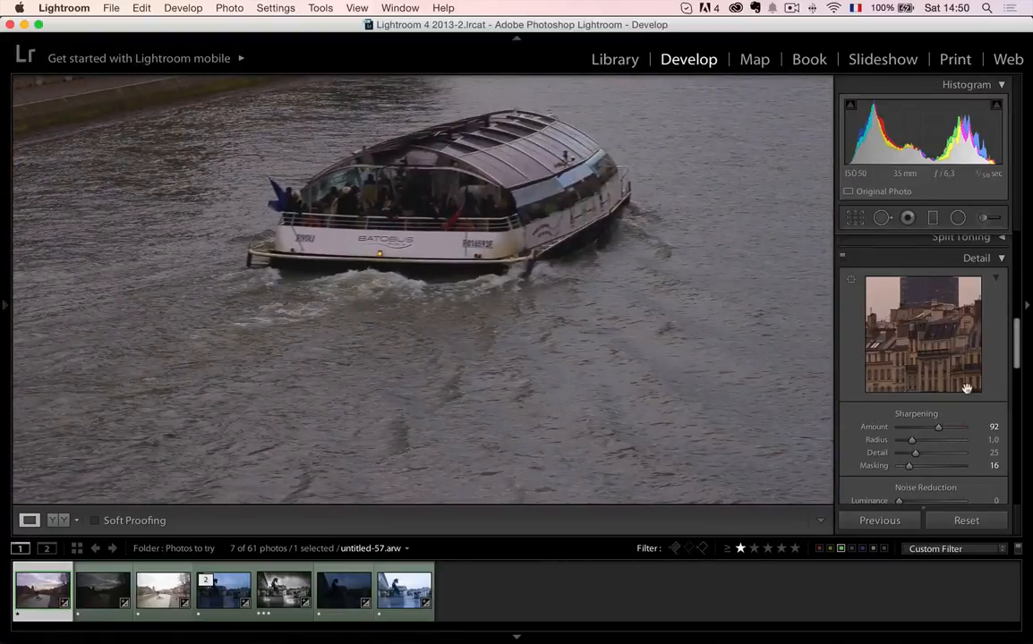
click(595, 357)
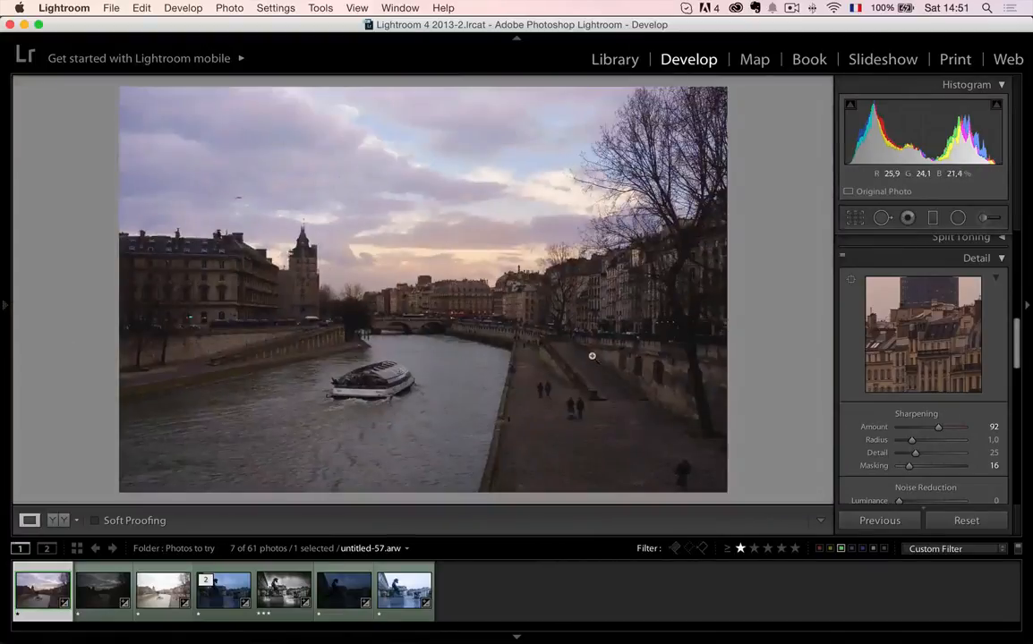
click(982, 218)
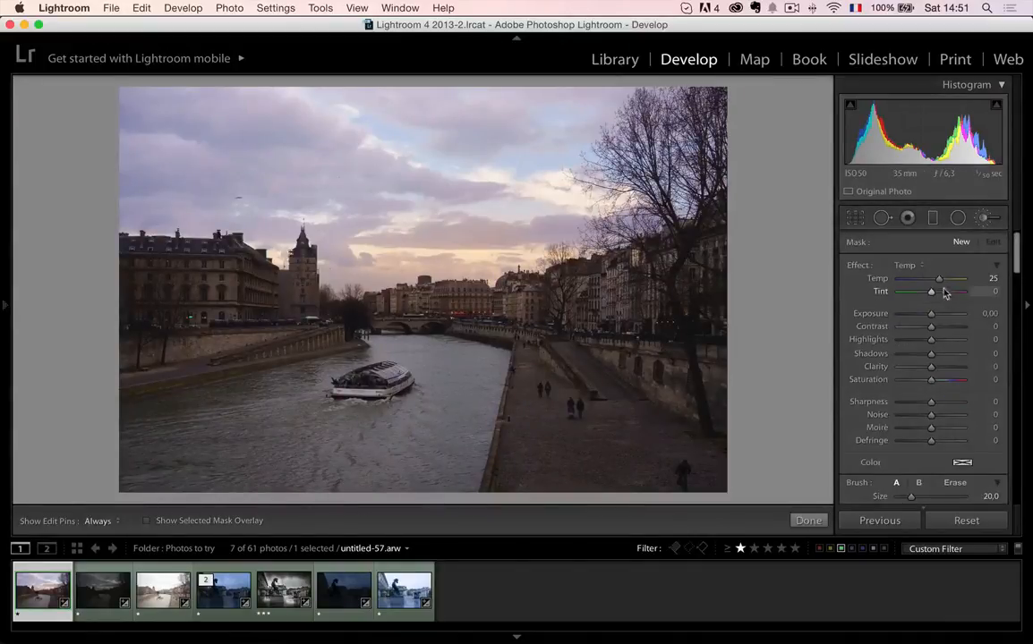
click(887, 263)
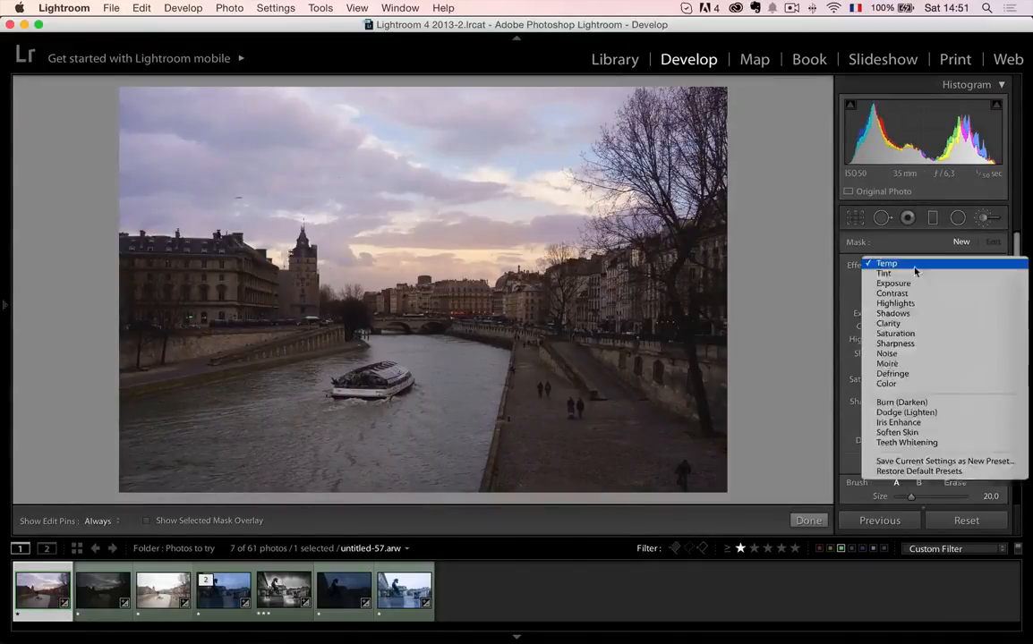
click(916, 324)
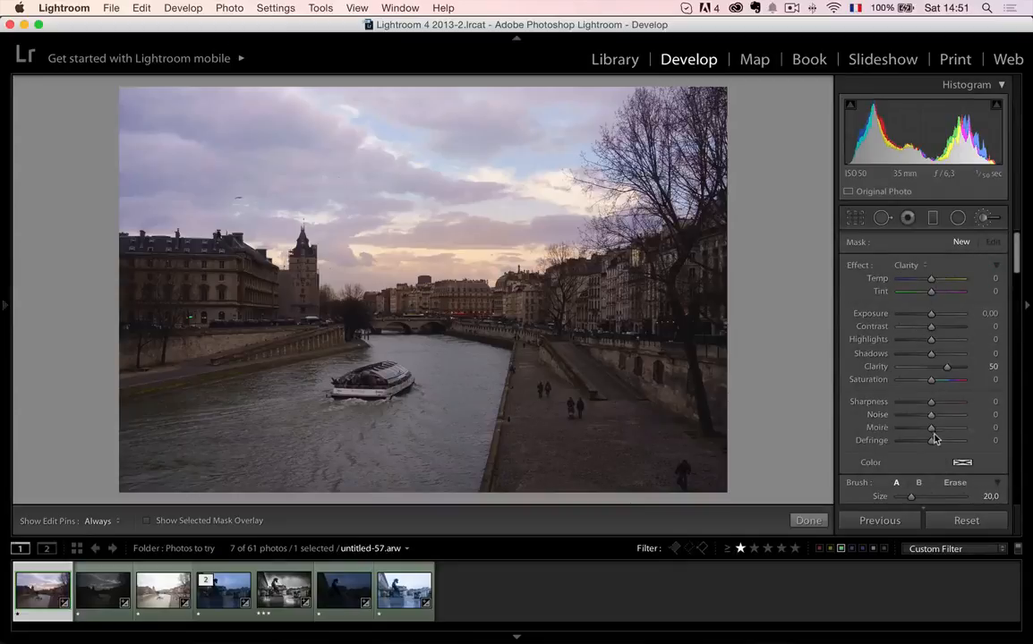
drag(946, 366, 926, 406)
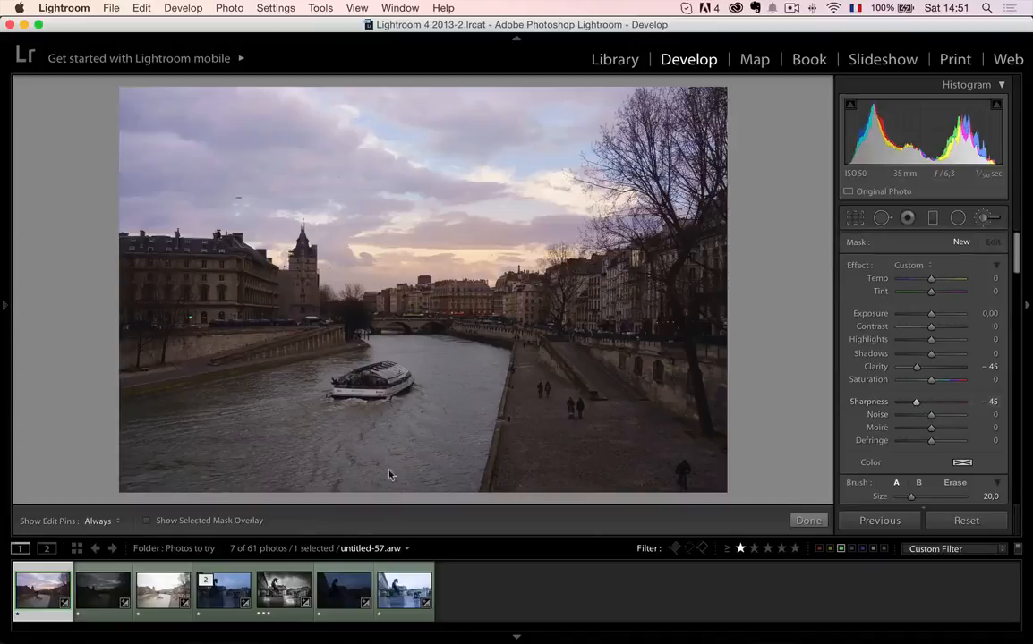
- Paint the softening brush across the river water around the tour boat, and finish the brush edit
drag(232, 435, 244, 447)
mouse_move(193, 410)
mouse_down()
mouse_move(158, 444)
mouse_move(344, 373)
mouse_up()
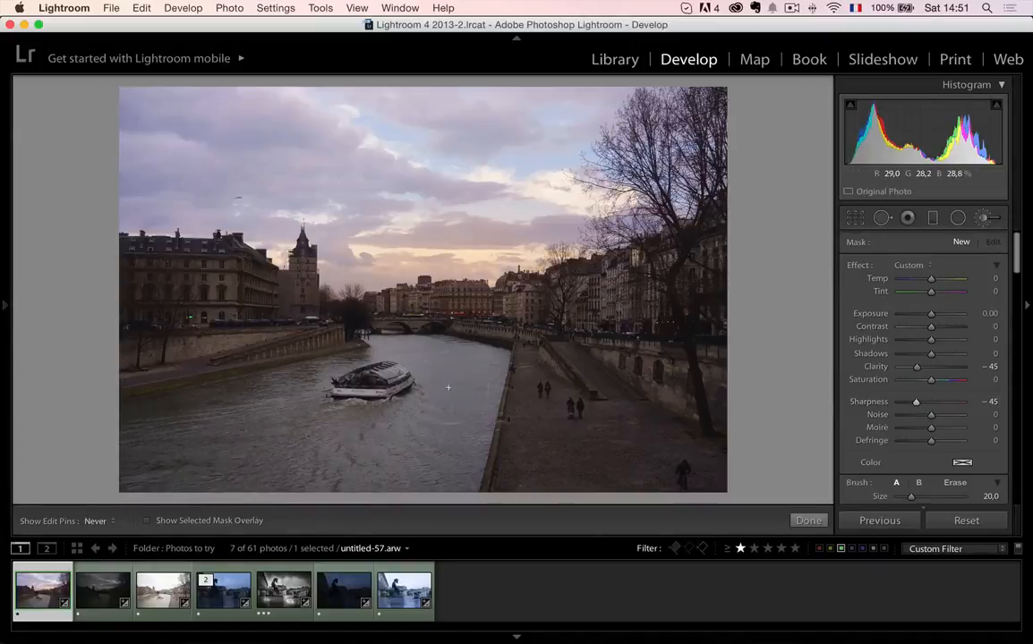
mouse_move(367, 380)
mouse_down()
mouse_move(171, 443)
mouse_move(240, 449)
mouse_up()
mouse_move(318, 384)
mouse_down()
mouse_move(194, 443)
mouse_move(393, 393)
mouse_move(448, 368)
mouse_up()
click(812, 518)
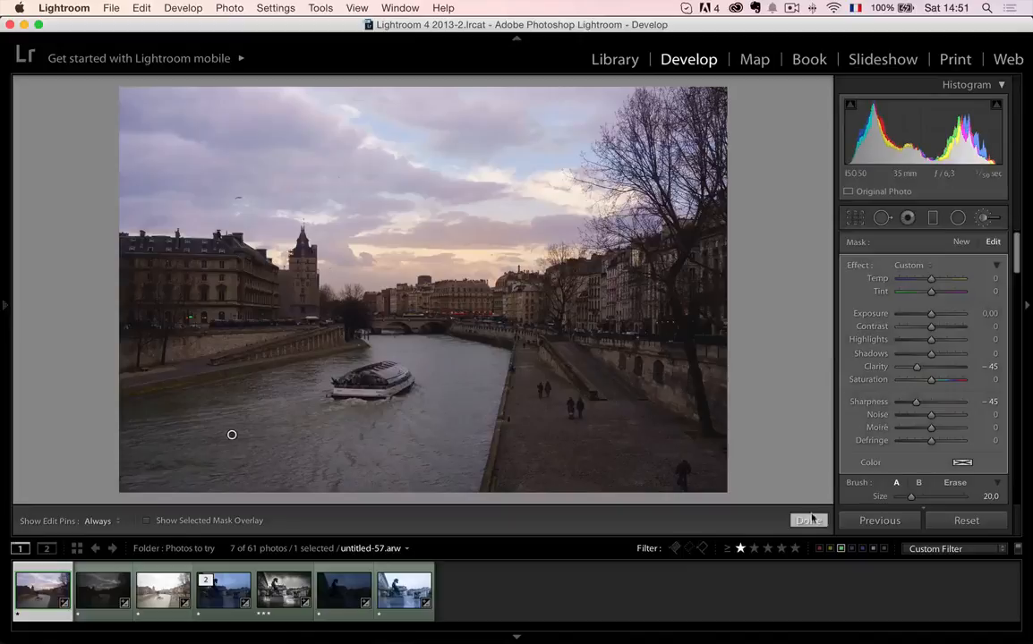
- Compare the river surface near the tour boat at close zoom with the brush adjustment switched off and on
click(343, 439)
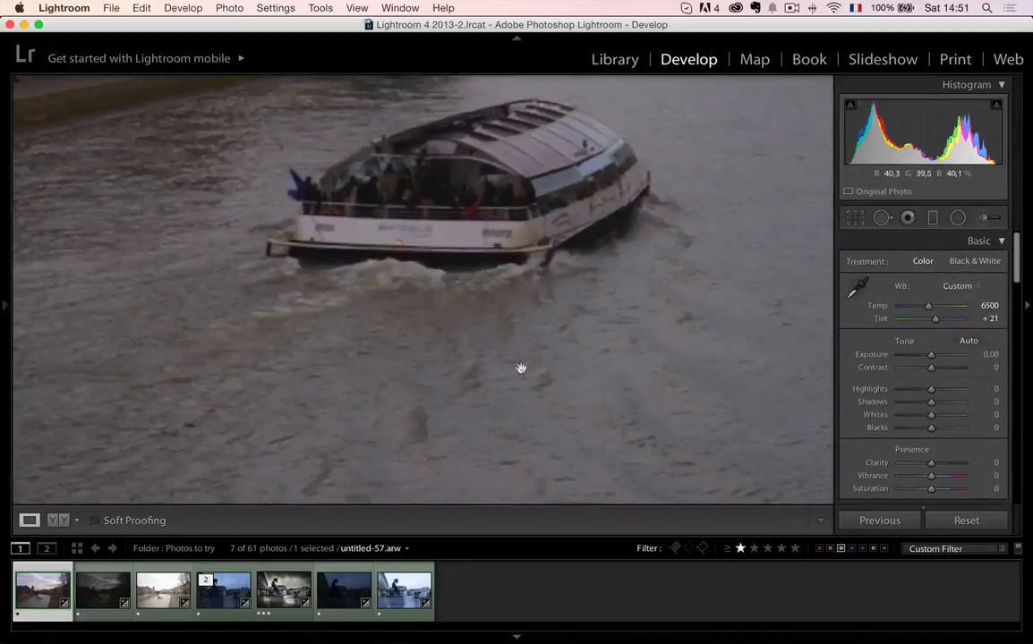
click(983, 218)
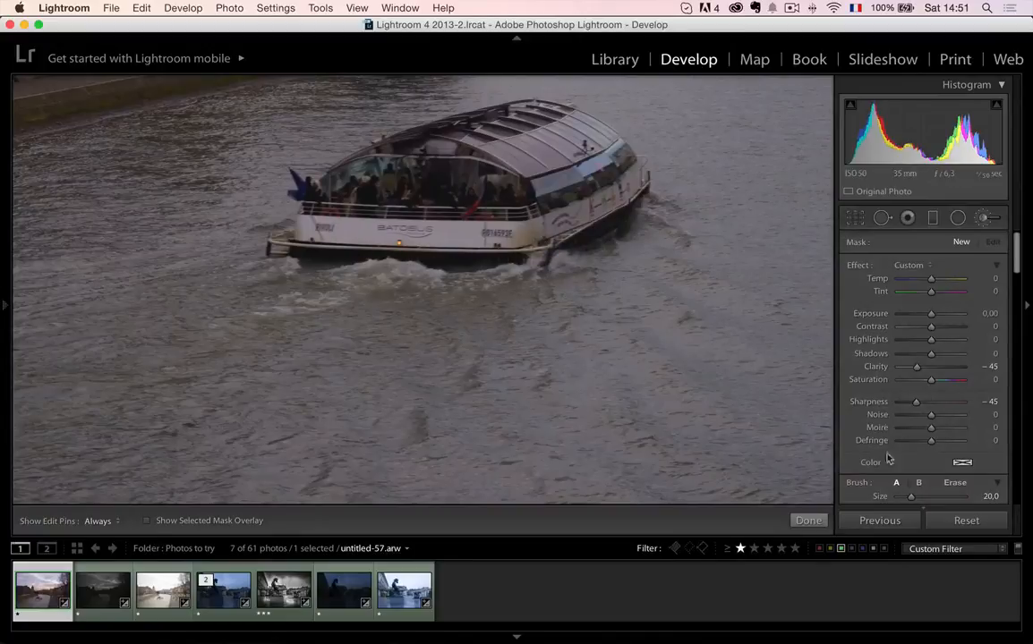
scroll(1017, 260, down, 10)
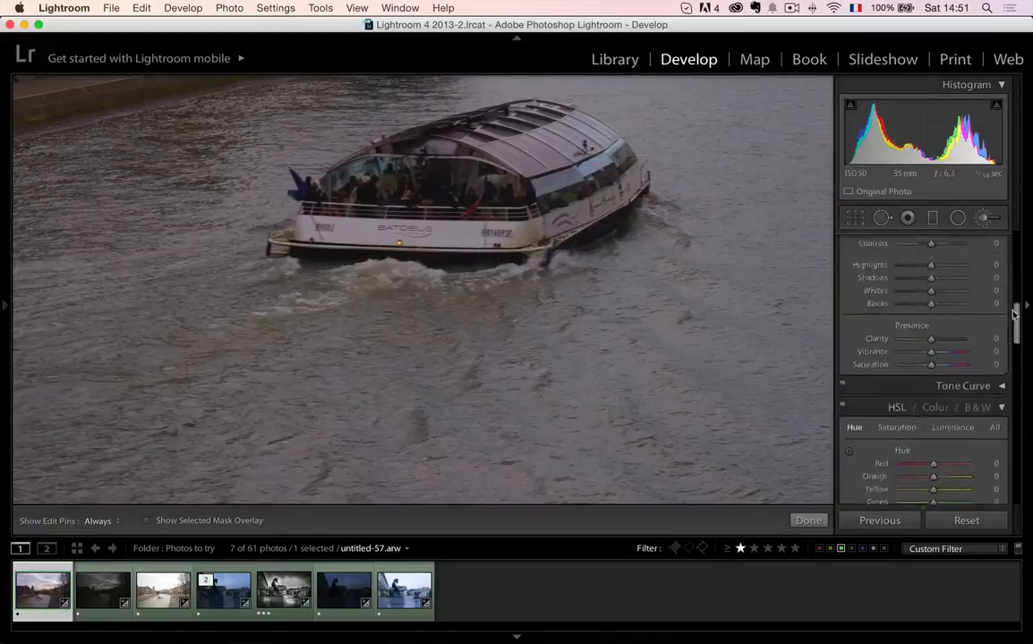
scroll(1020, 261, up, 8)
scroll(1025, 264, down, 3)
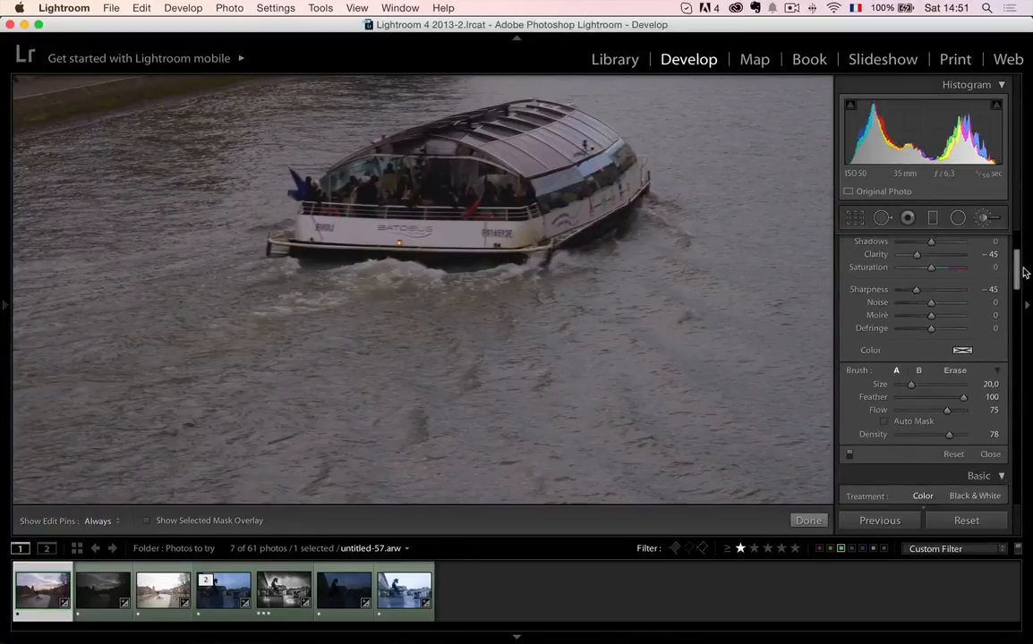
click(850, 455)
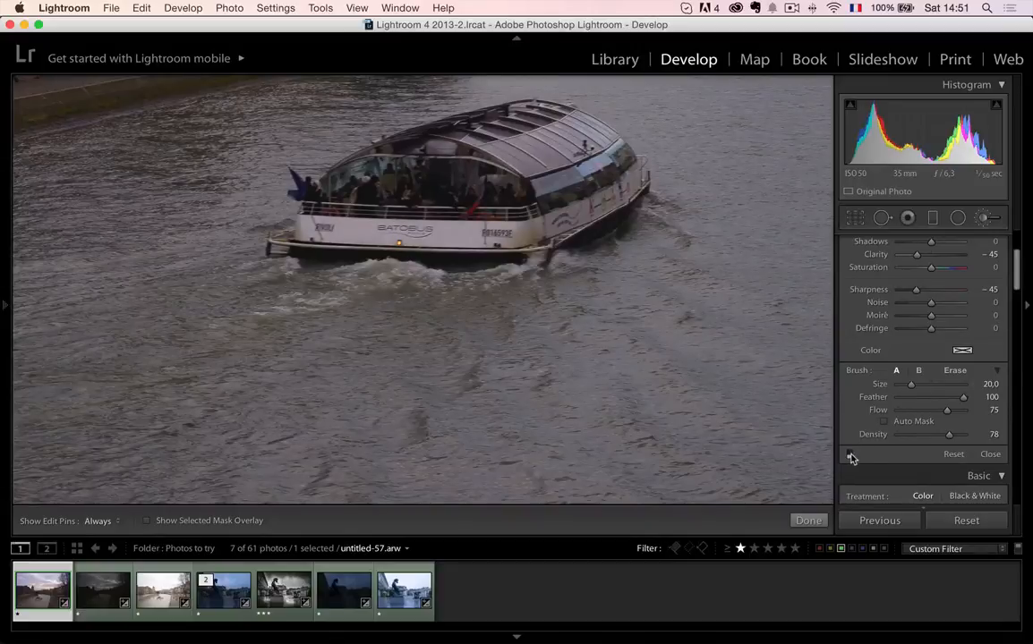
click(850, 456)
click(850, 456)
click(850, 458)
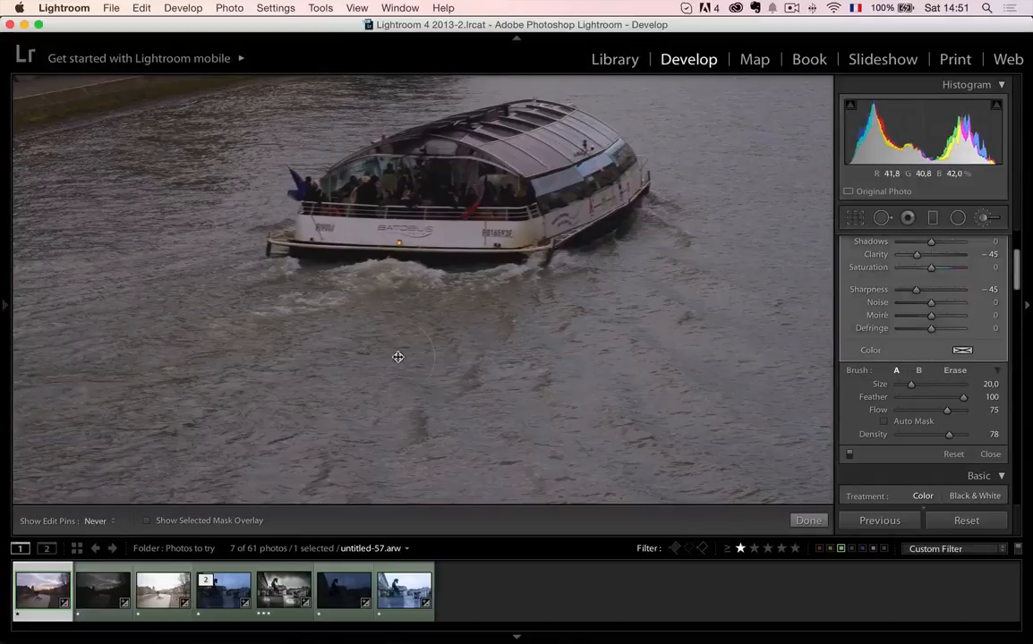
click(990, 455)
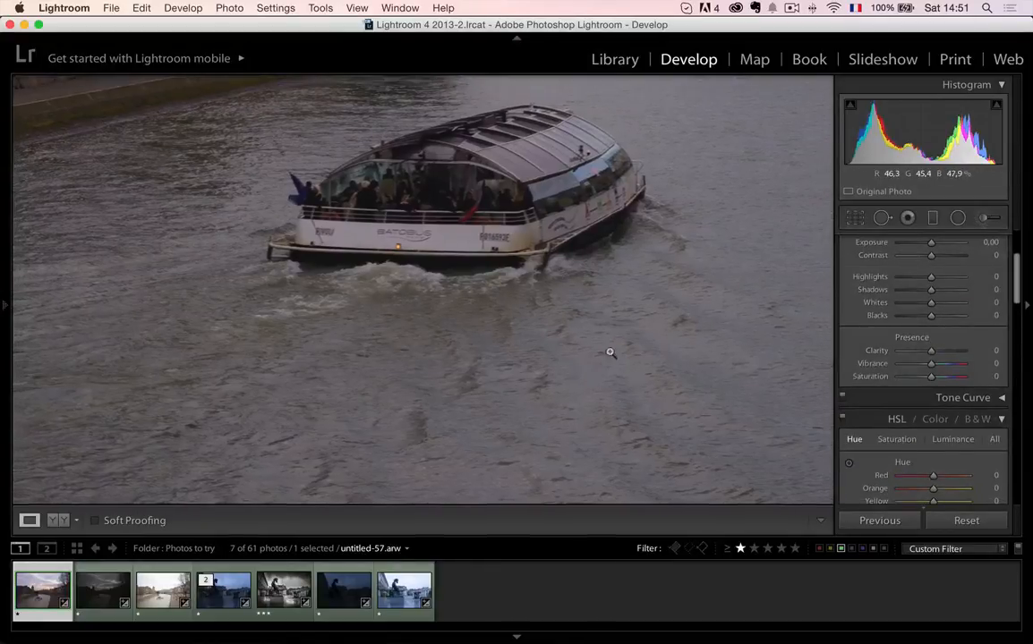
click(604, 353)
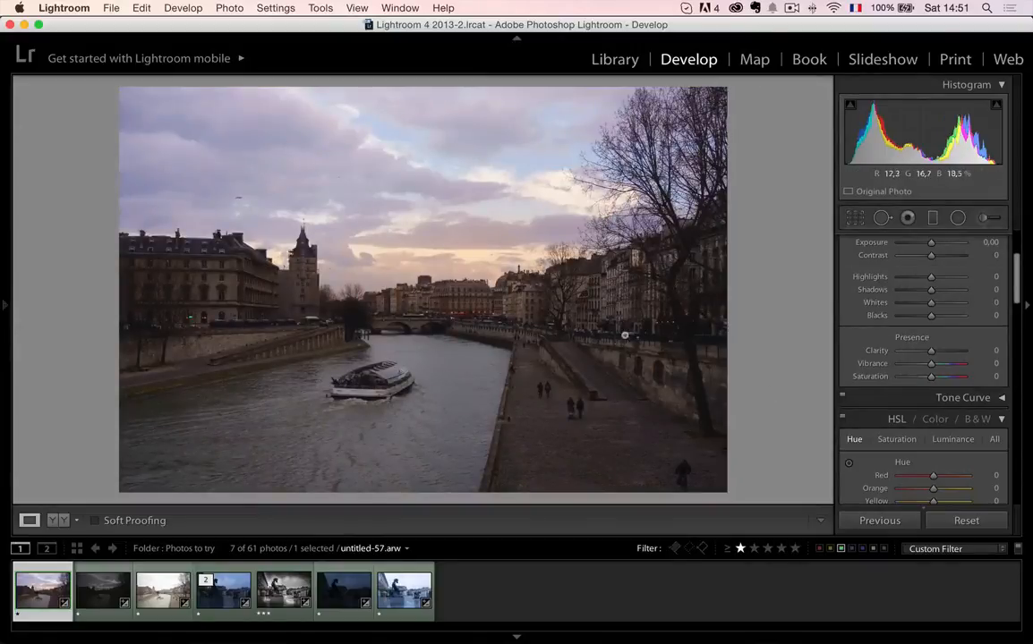
- Synchronize all develop settings from the normal exposure to the other two bracketed Seine photos
shift+click(163, 590)
click(901, 526)
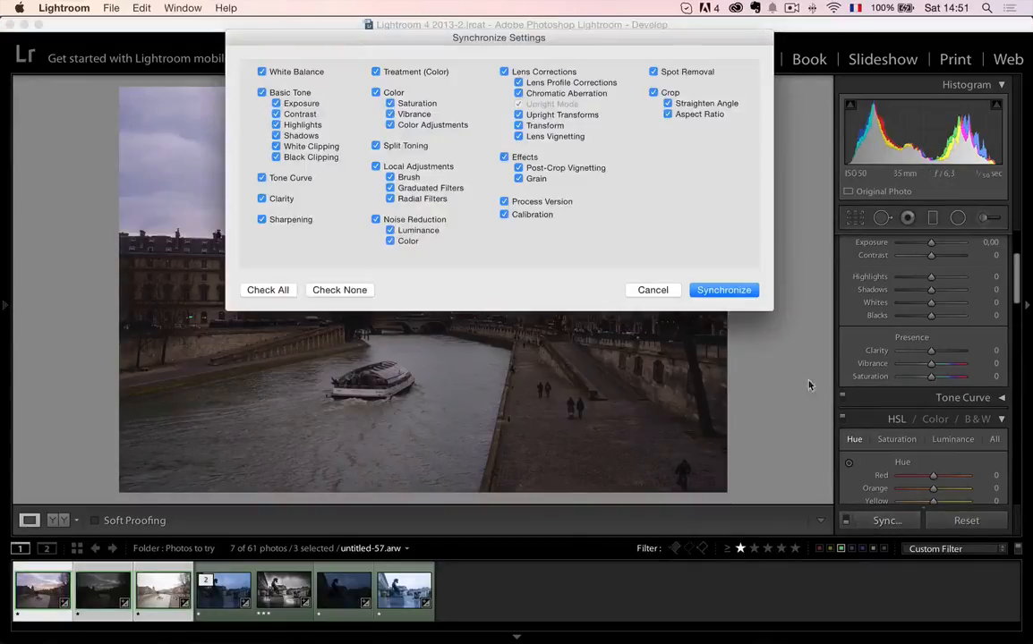
click(723, 290)
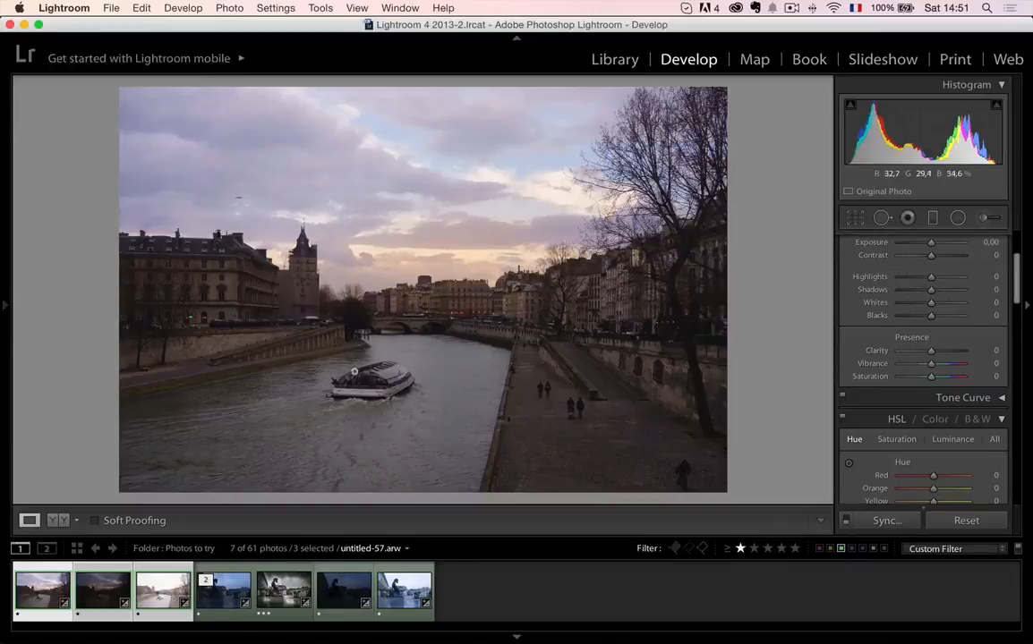
- Export the three selected Seine exposures to Photomatix Pro, keeping the tripod alignment and ghost-removal options enabled
right_click(158, 600)
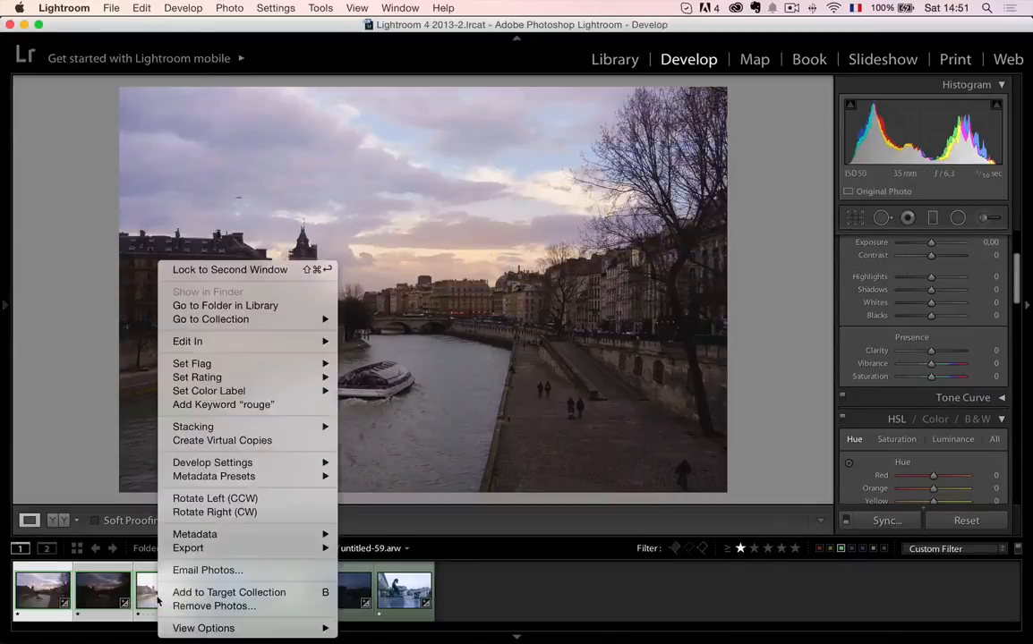
mouse_move(250, 548)
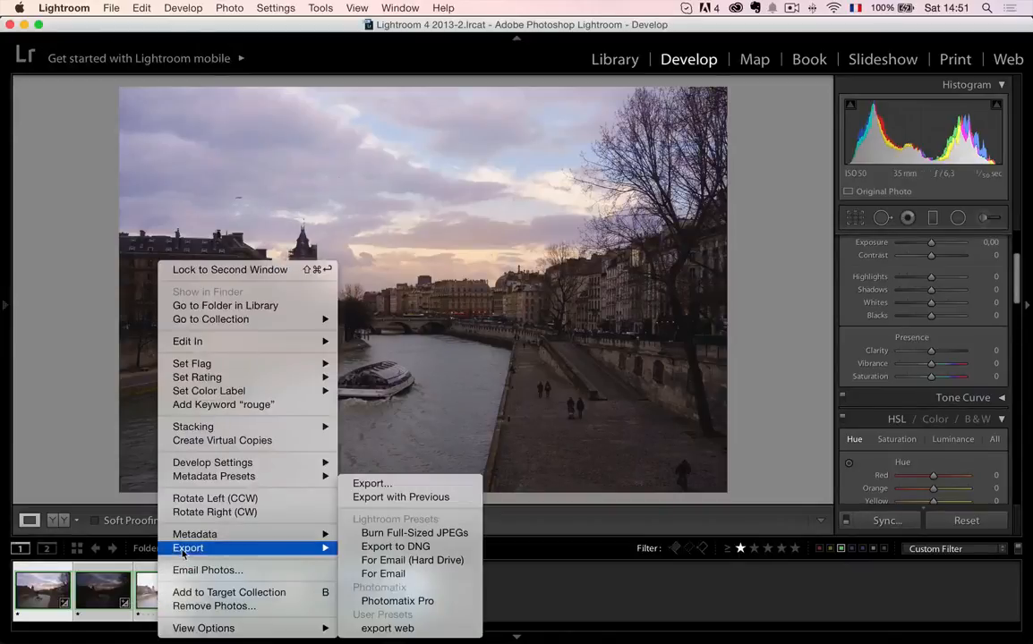
click(404, 606)
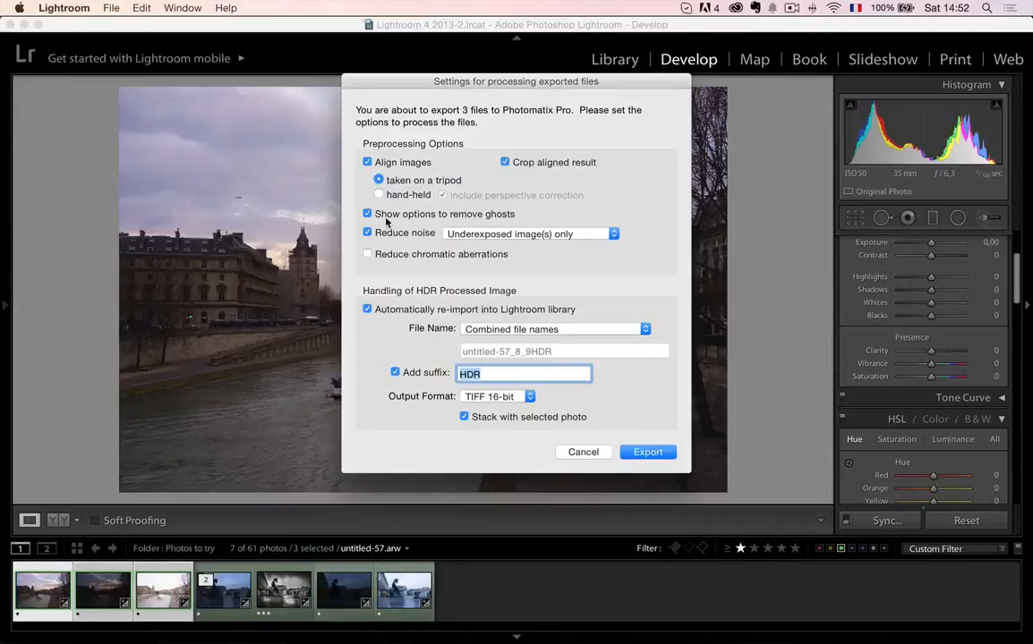
mouse_move(478, 221)
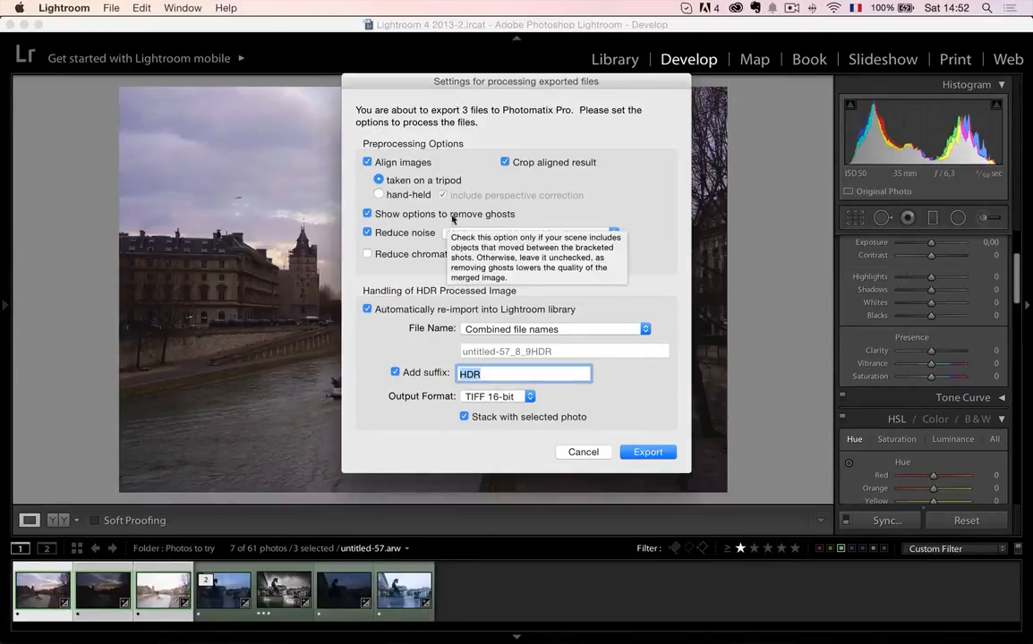
click(650, 454)
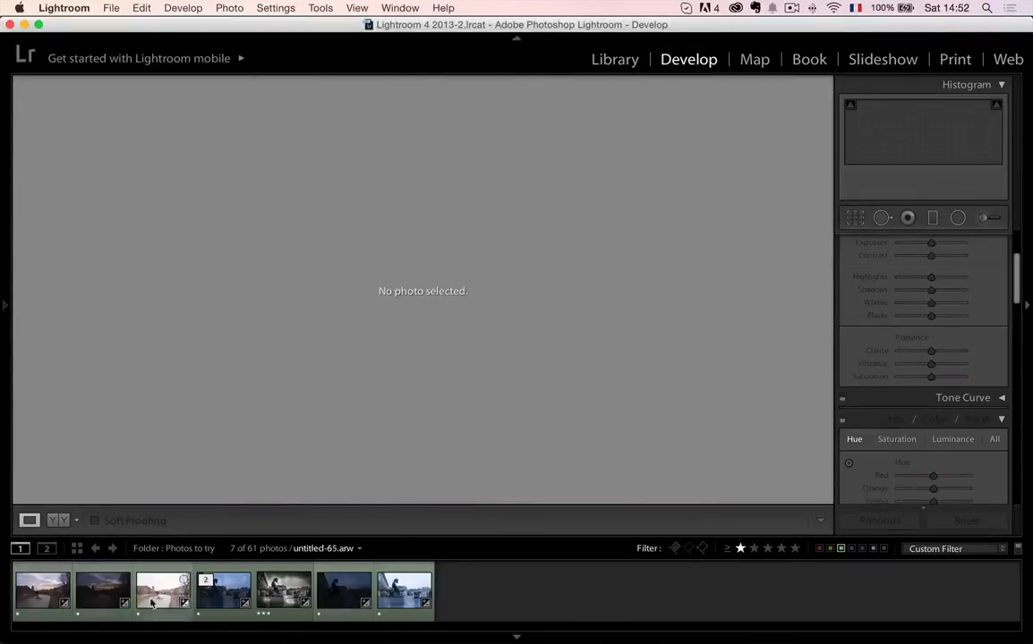
- Set the Luminance noise reduction to 13 on the normal Seine exposure
scroll(897, 380, down, 15)
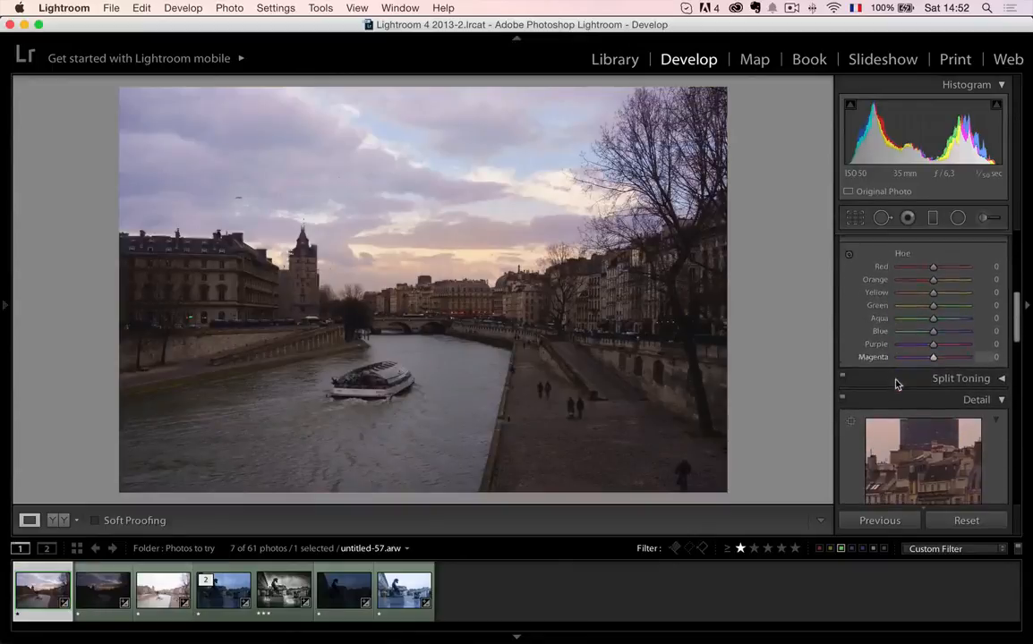
scroll(888, 412, down, 5)
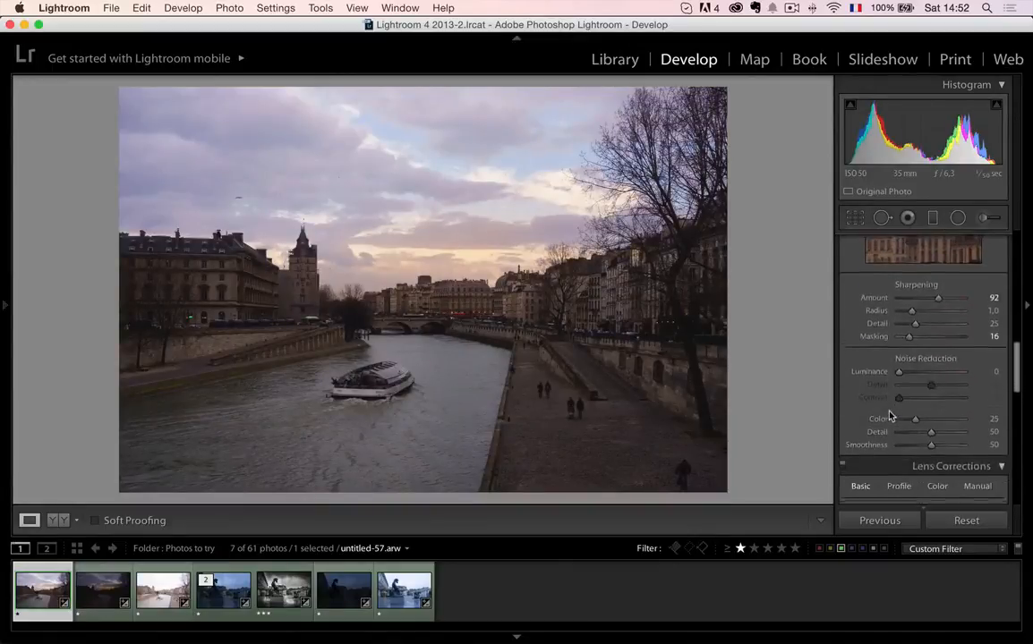
drag(900, 330, 909, 331)
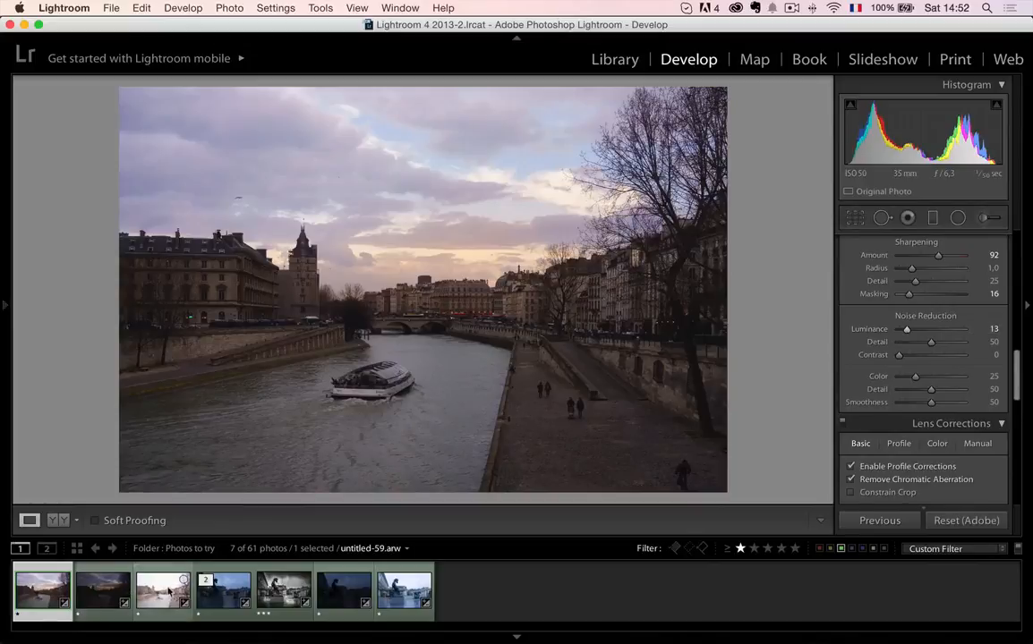
- Synchronize the settings, including the new noise reduction, across all three bracketed Seine exposures
shift+click(169, 591)
click(882, 520)
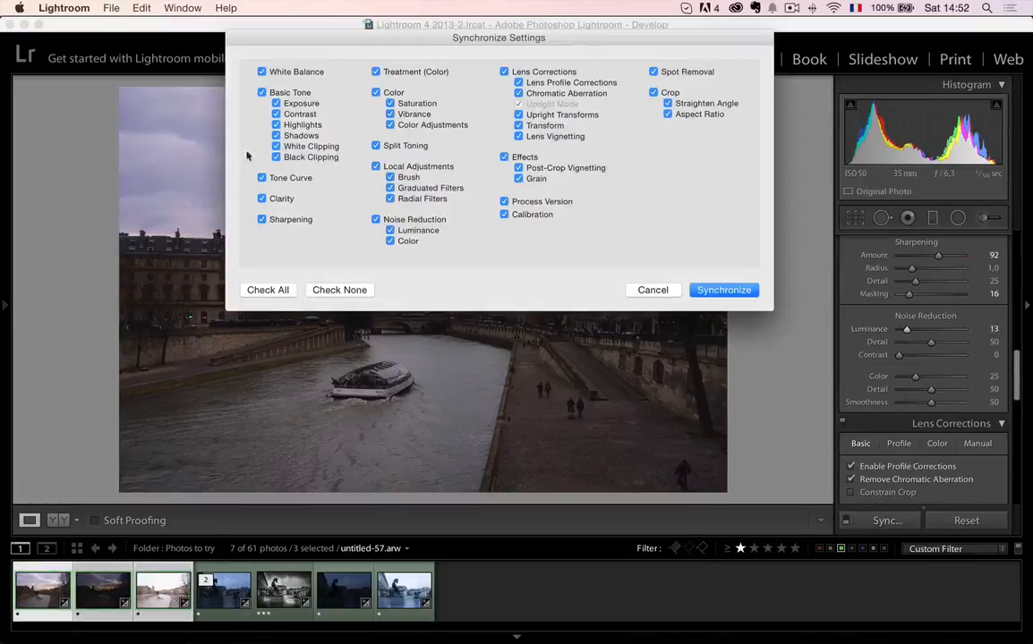
click(723, 289)
- Select only the darkest Seine exposure and set its Luminance noise reduction to 29
mouse_move(112, 497)
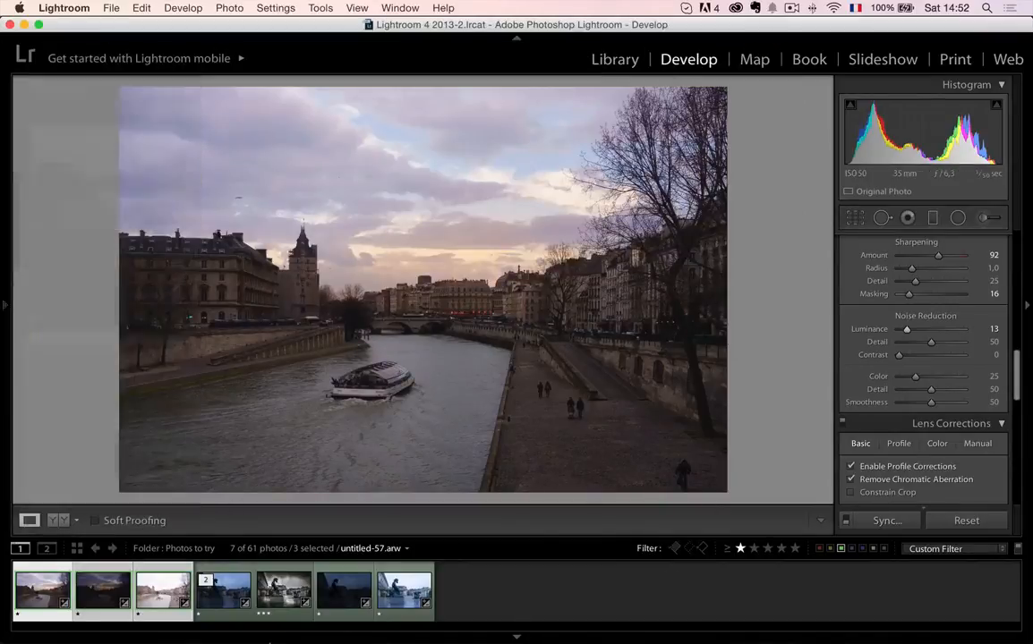
click(440, 593)
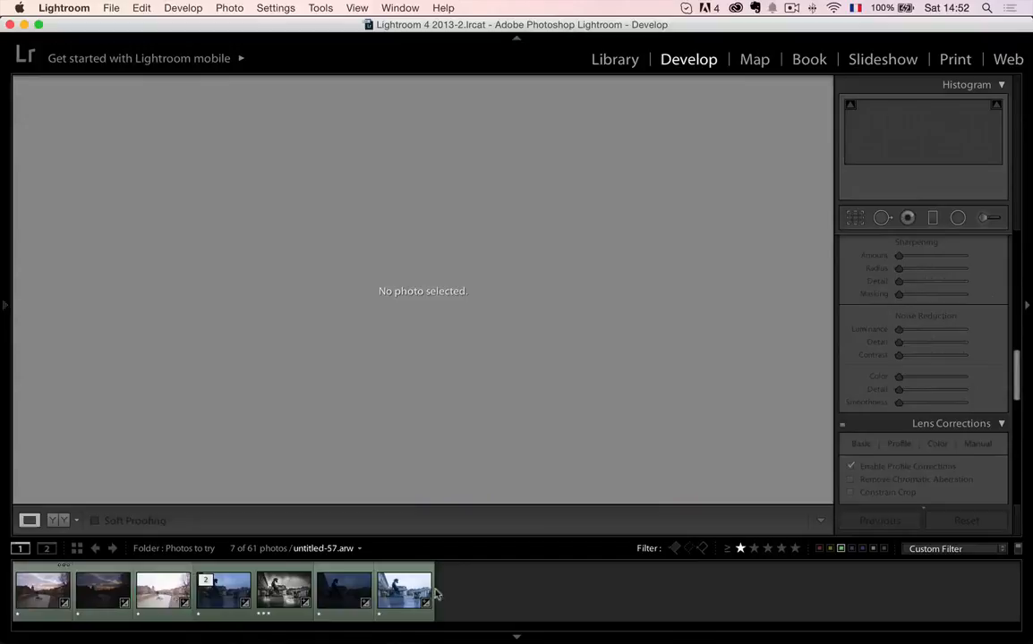
click(96, 597)
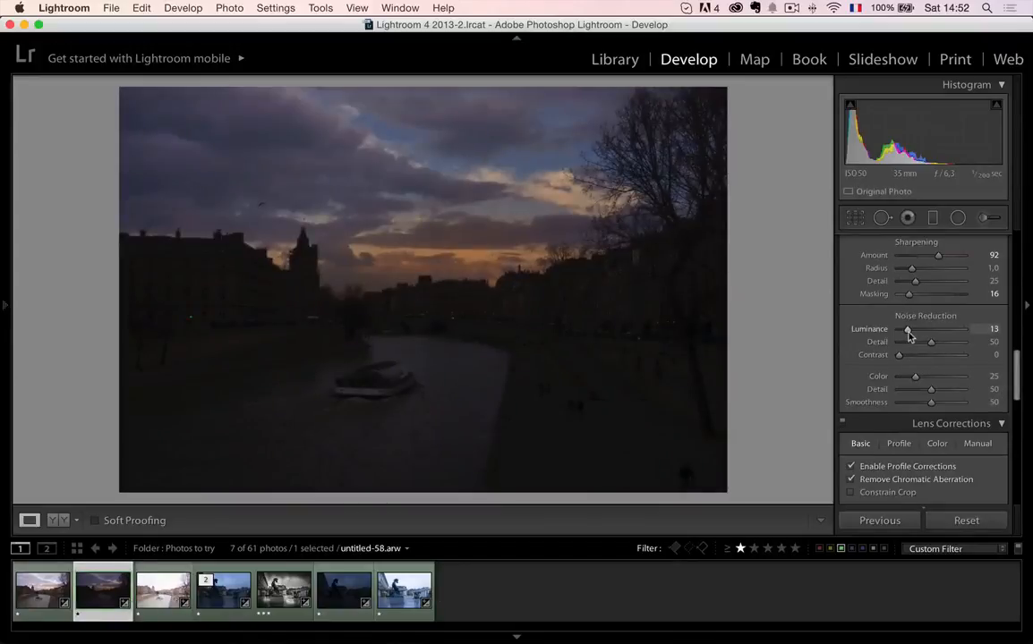
drag(909, 333, 917, 333)
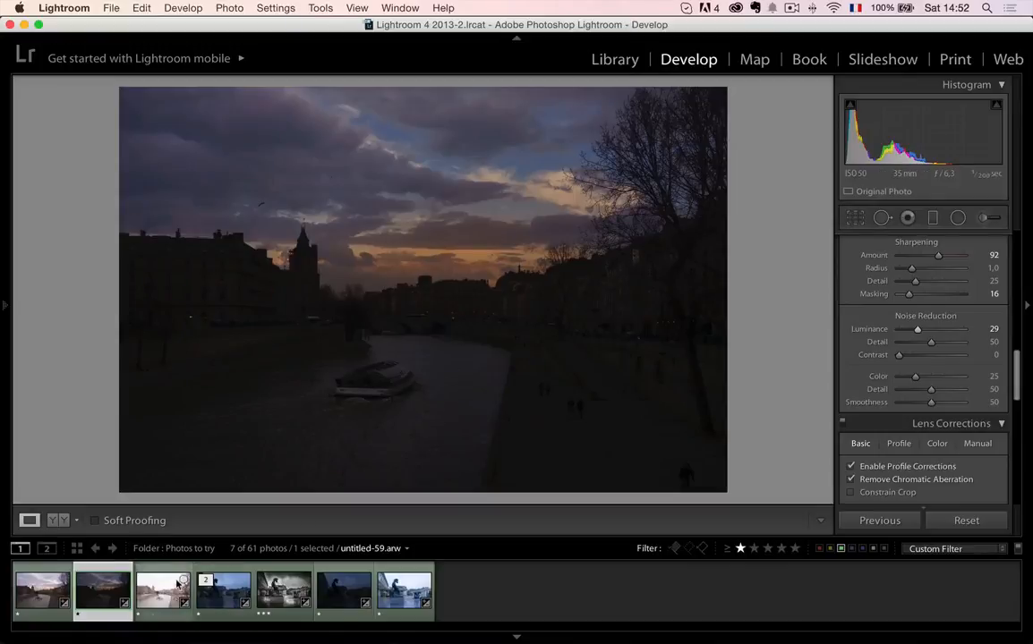
- Select the three Seine exposures and export them to Photomatix Pro with tripod alignment, ghost-removal options and noise reduction for Underexposed image(s) only
click(63, 586)
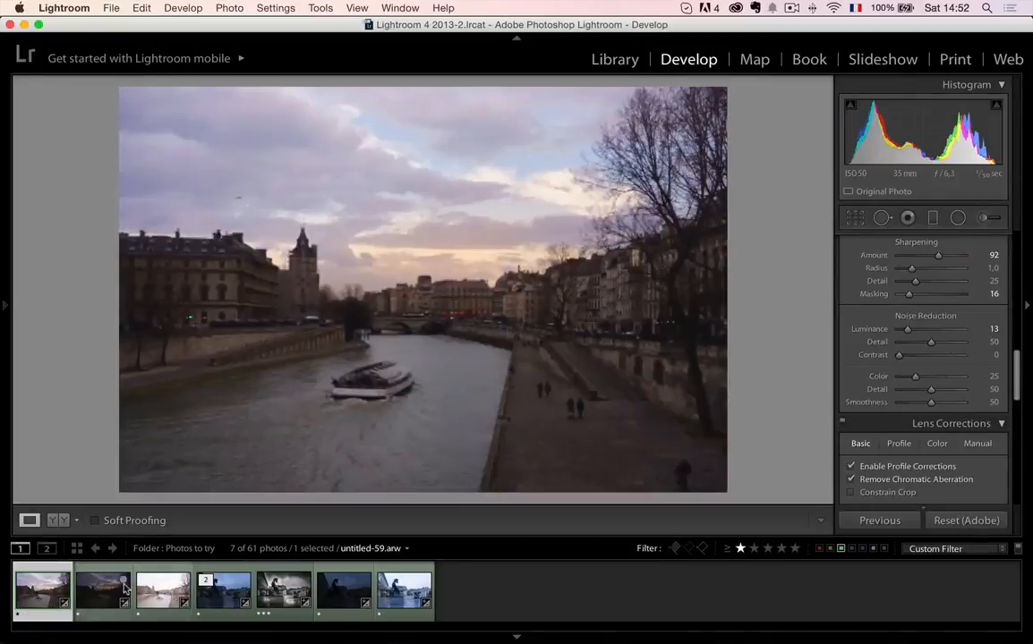
shift+click(156, 596)
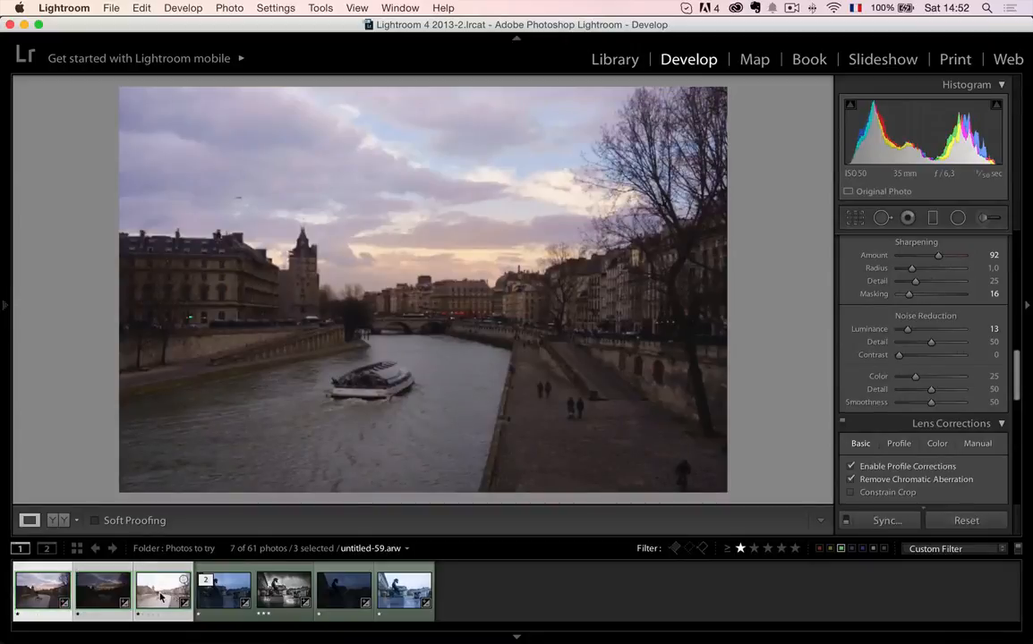
right_click(161, 596)
mouse_move(189, 548)
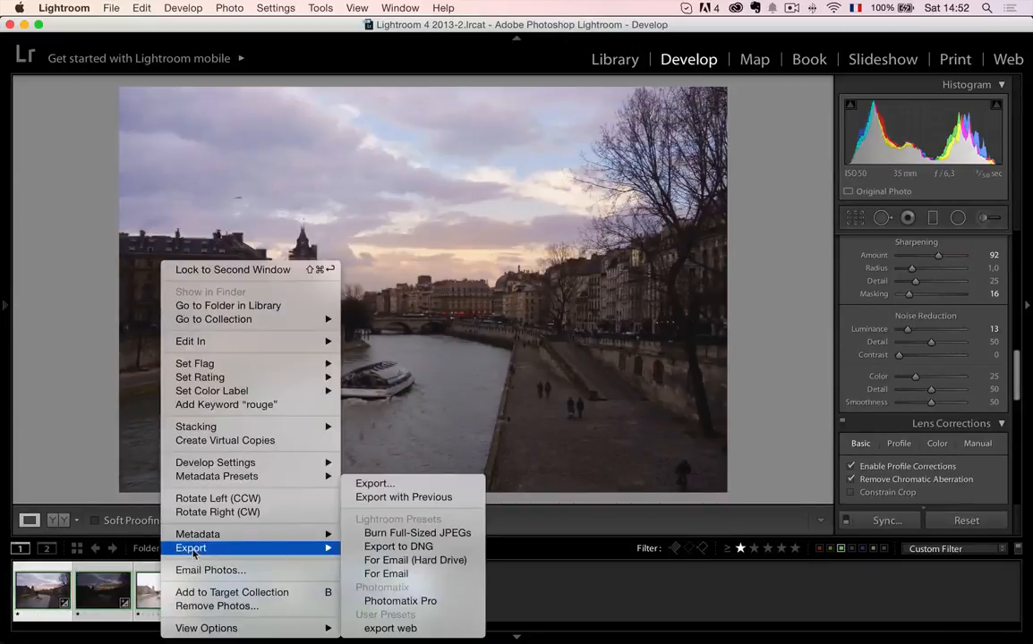
click(414, 601)
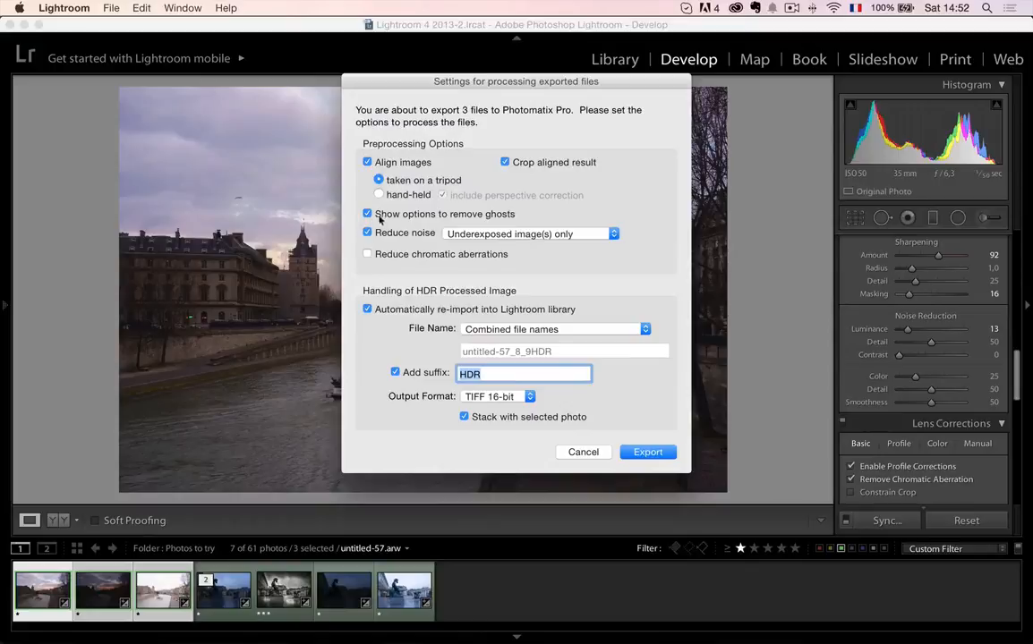
click(648, 452)
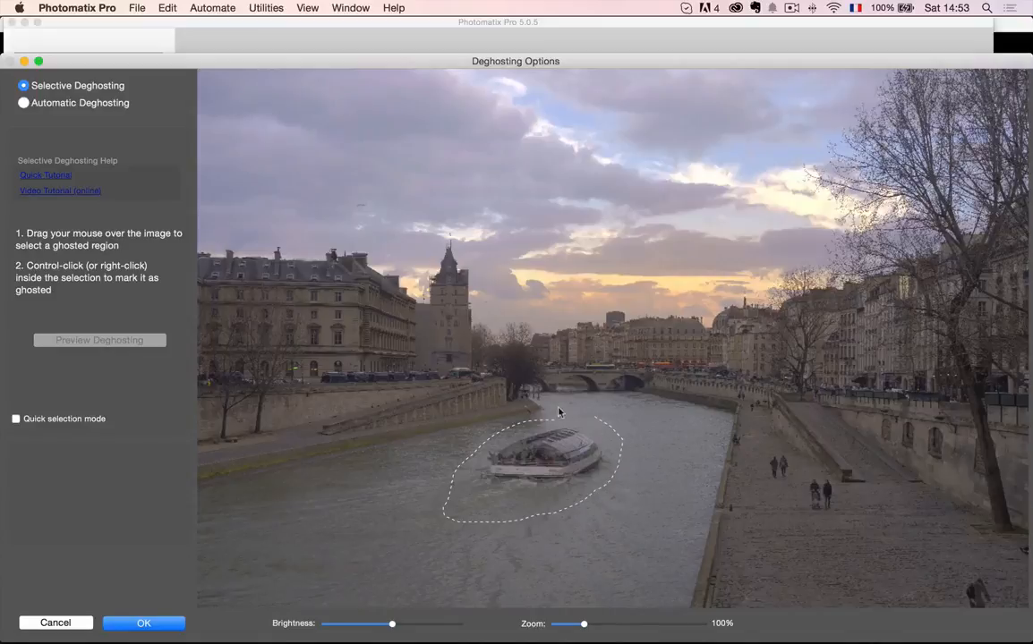
- Outline the tour boat and its wake on the river with a freehand selection and mark it as a ghosted area
drag(559, 409, 536, 420)
mouse_move(791, 453)
mouse_down()
mouse_move(754, 471)
mouse_move(796, 481)
mouse_up()
mouse_move(577, 501)
mouse_down()
mouse_move(620, 477)
mouse_move(620, 445)
mouse_up()
right_click(564, 457)
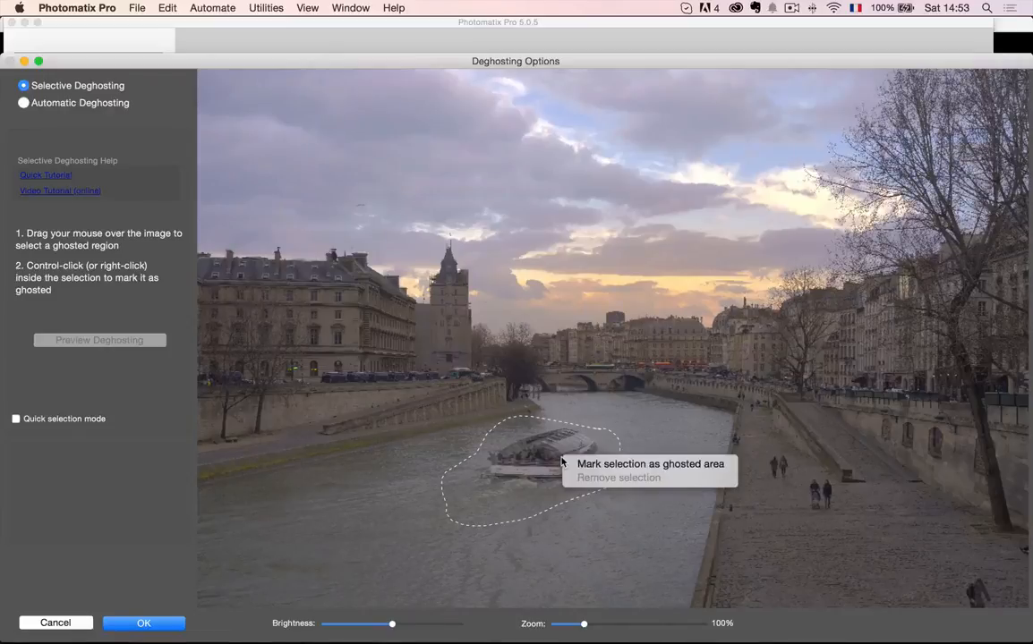
click(608, 465)
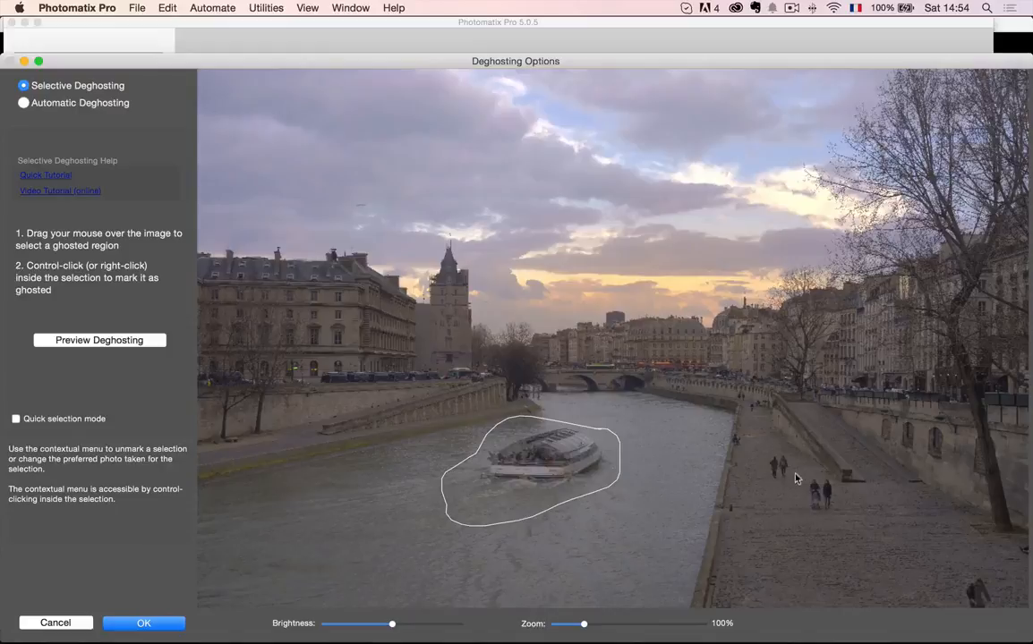
- Outline each of the two pairs of pedestrians on the quay and mark both selections as ghosted areas
mouse_move(828, 480)
mouse_down()
mouse_move(800, 474)
mouse_move(792, 495)
mouse_move(808, 520)
mouse_up()
mouse_move(784, 453)
mouse_down()
mouse_move(755, 474)
mouse_move(788, 481)
mouse_move(805, 451)
mouse_move(787, 446)
mouse_move(804, 481)
mouse_move(796, 508)
mouse_move(829, 527)
mouse_move(851, 506)
mouse_move(816, 473)
mouse_up()
right_click(787, 466)
click(827, 470)
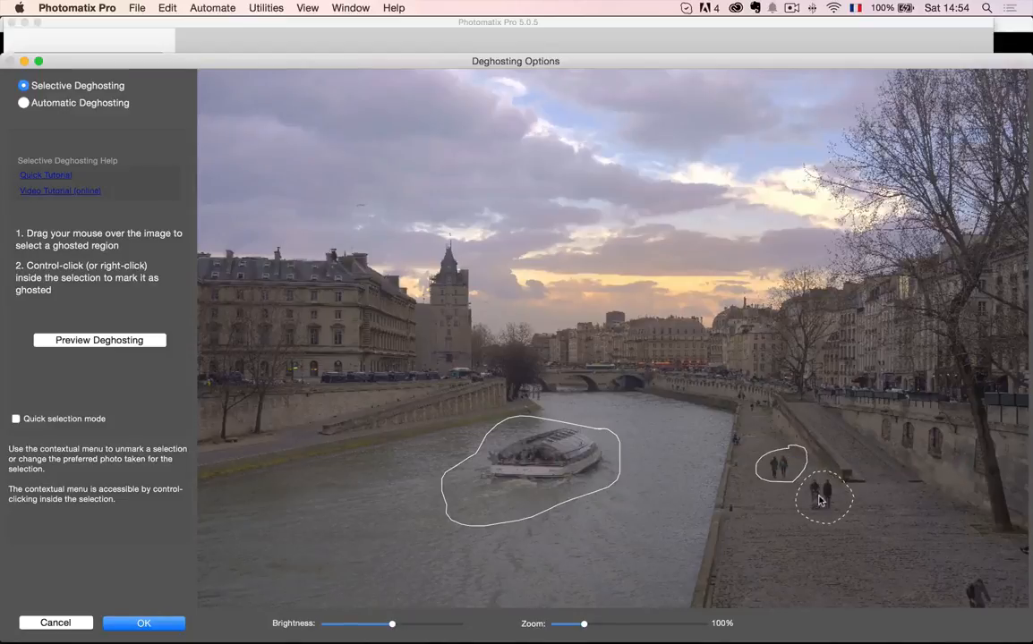
right_click(816, 492)
click(852, 508)
- Preview the deghosting of the marked areas and return to selection mode
mouse_move(979, 565)
mouse_down()
mouse_move(947, 589)
mouse_move(994, 641)
mouse_move(1015, 591)
mouse_move(979, 571)
mouse_up()
click(141, 341)
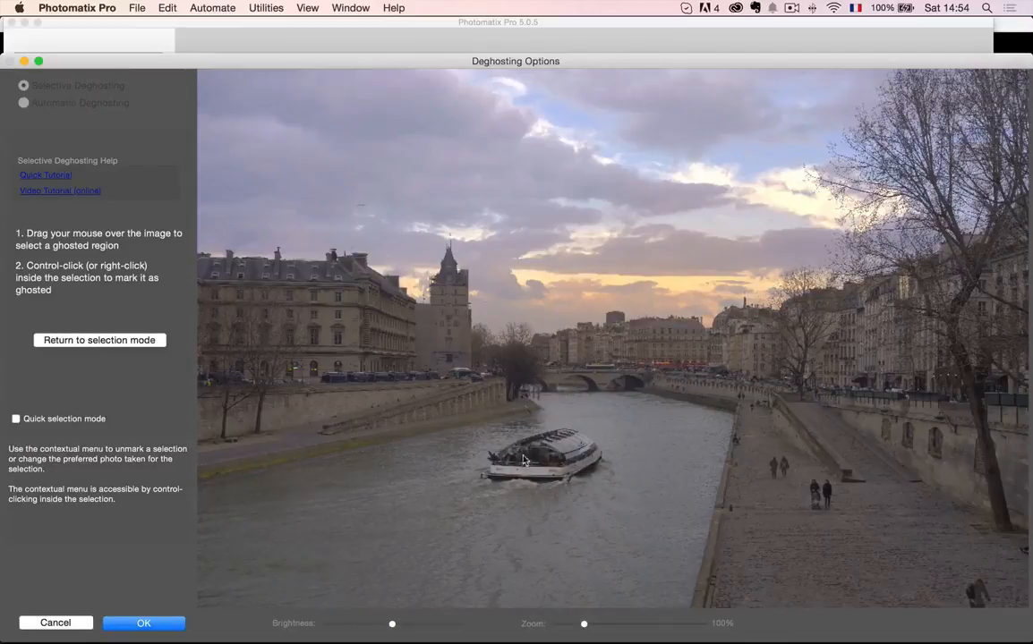
click(135, 345)
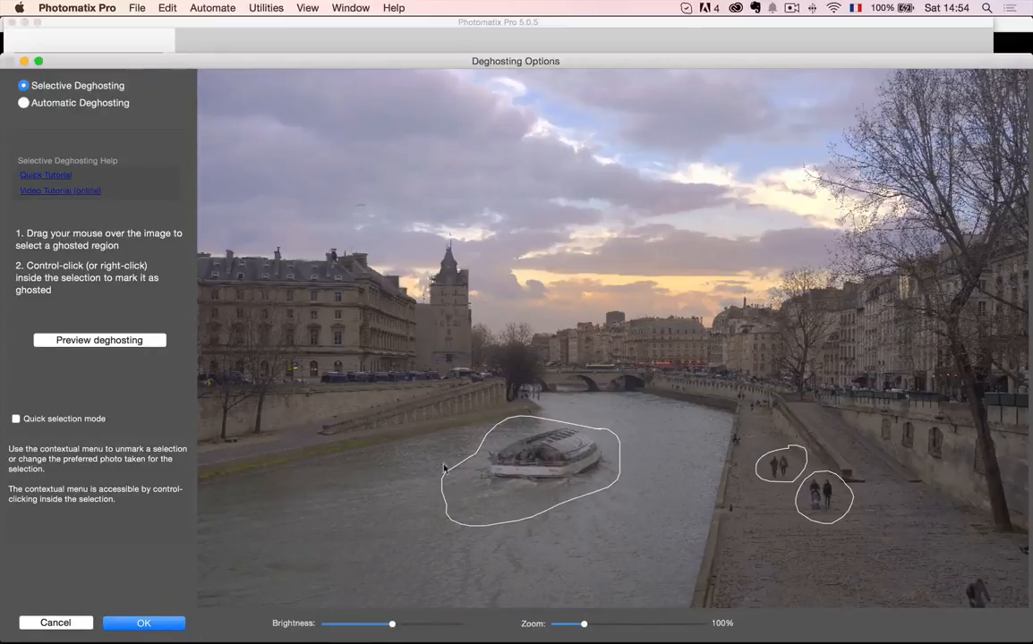
- Try the -2 EV photo as the source for the boat selection, preview the deghosting and return to selection mode
right_click(536, 467)
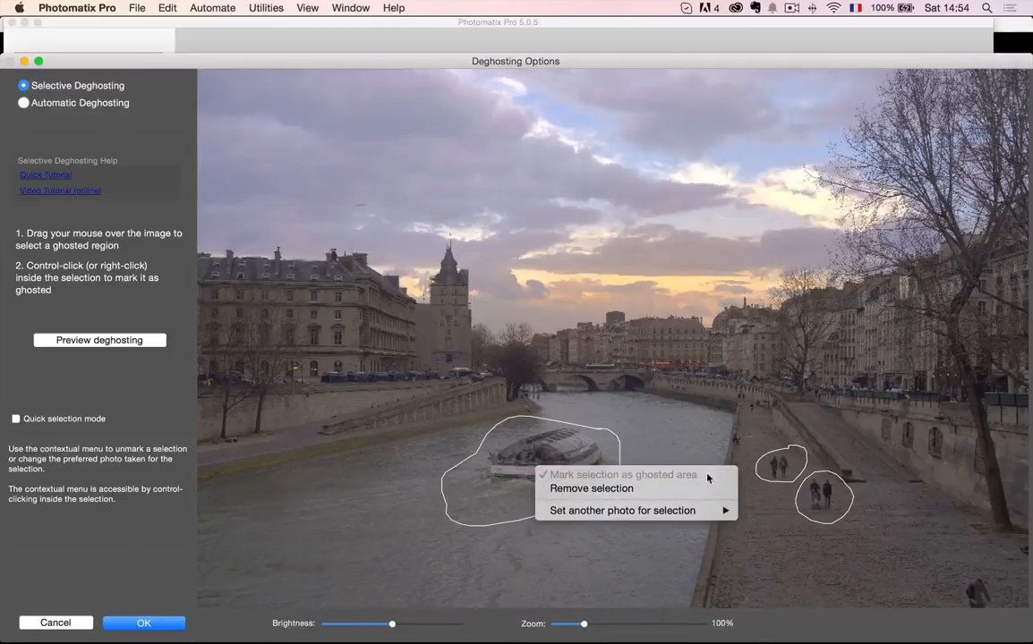
mouse_move(686, 515)
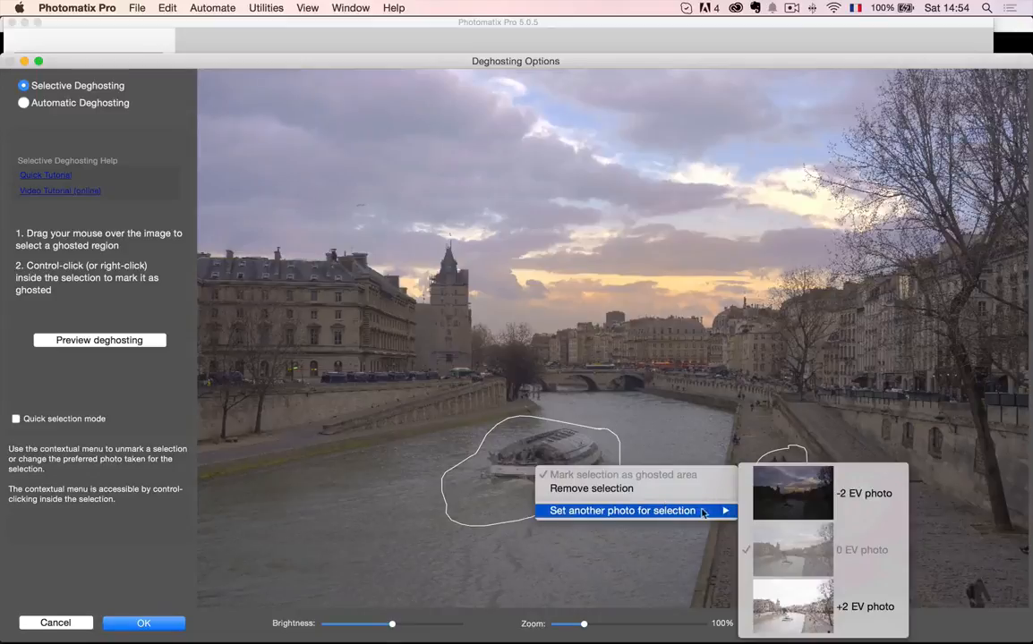
click(784, 502)
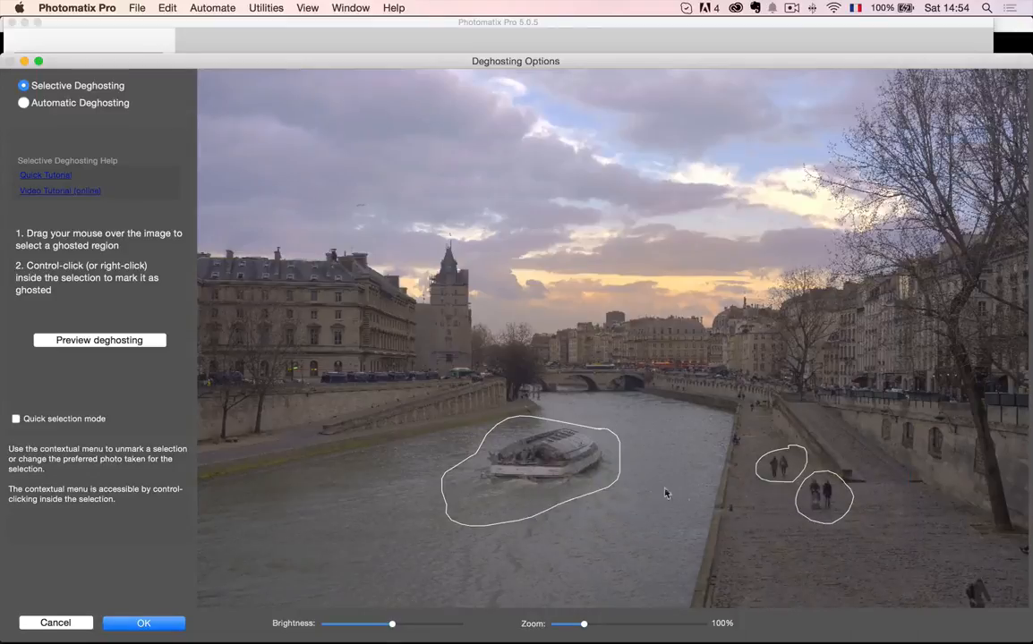
click(109, 341)
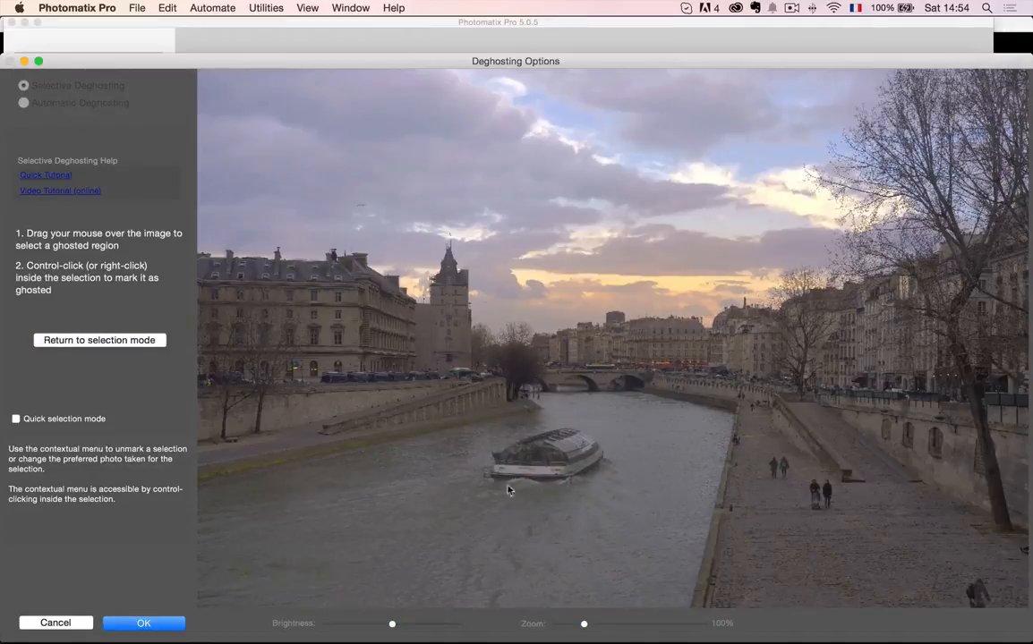
click(107, 341)
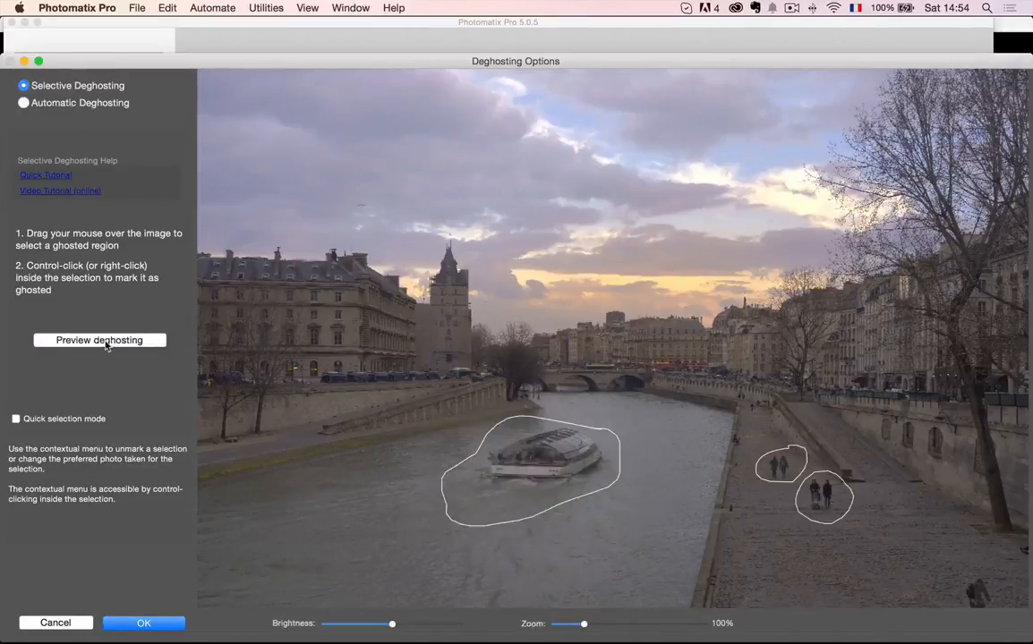
- Set the 0 EV photo as the source for the boat selection and apply the selective deghosting
right_click(541, 460)
mouse_move(698, 497)
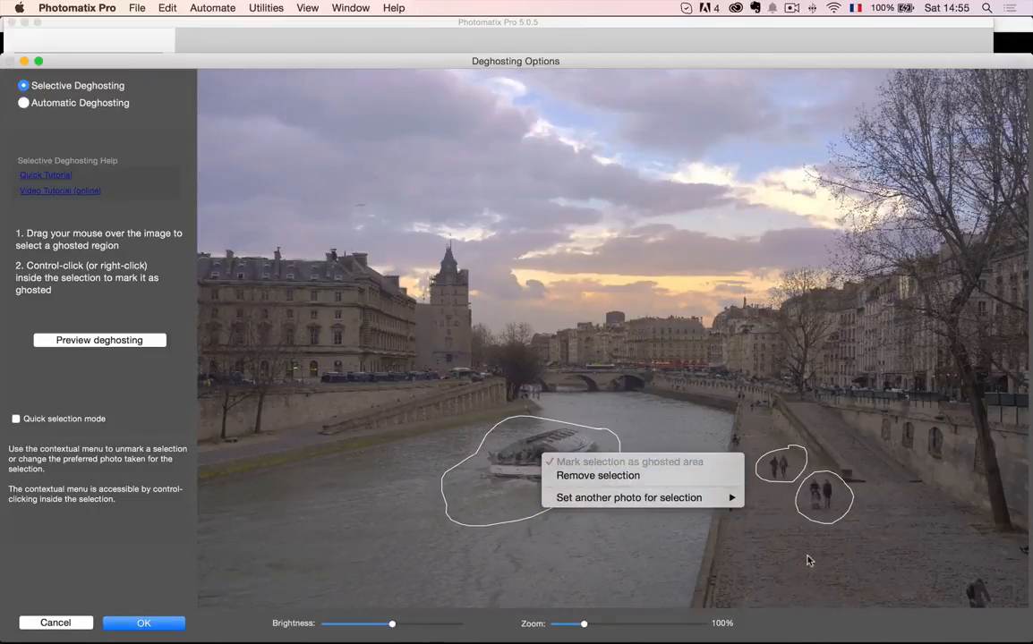
click(781, 554)
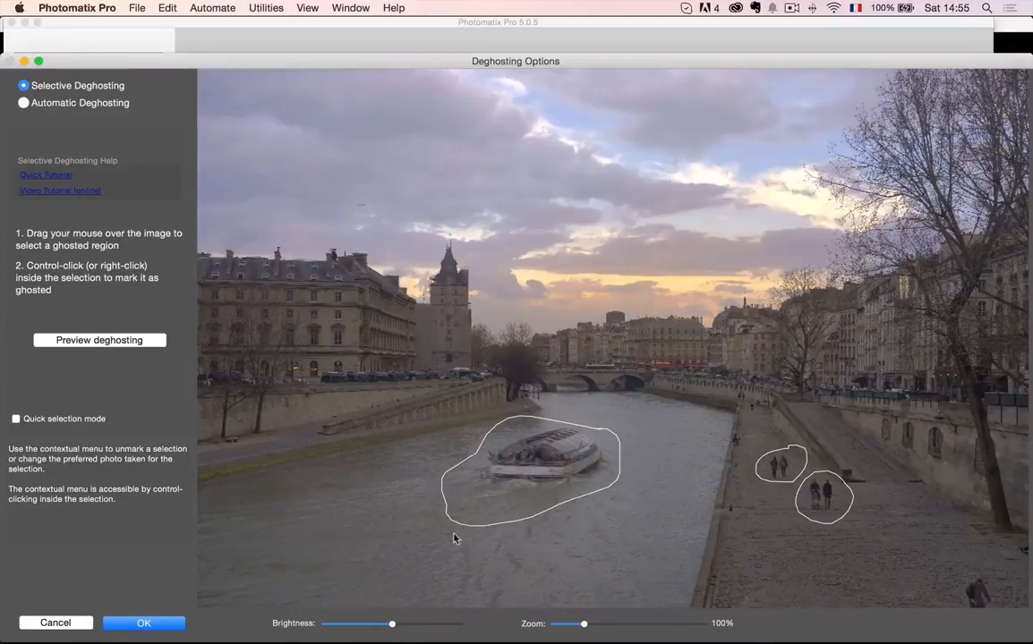
click(156, 628)
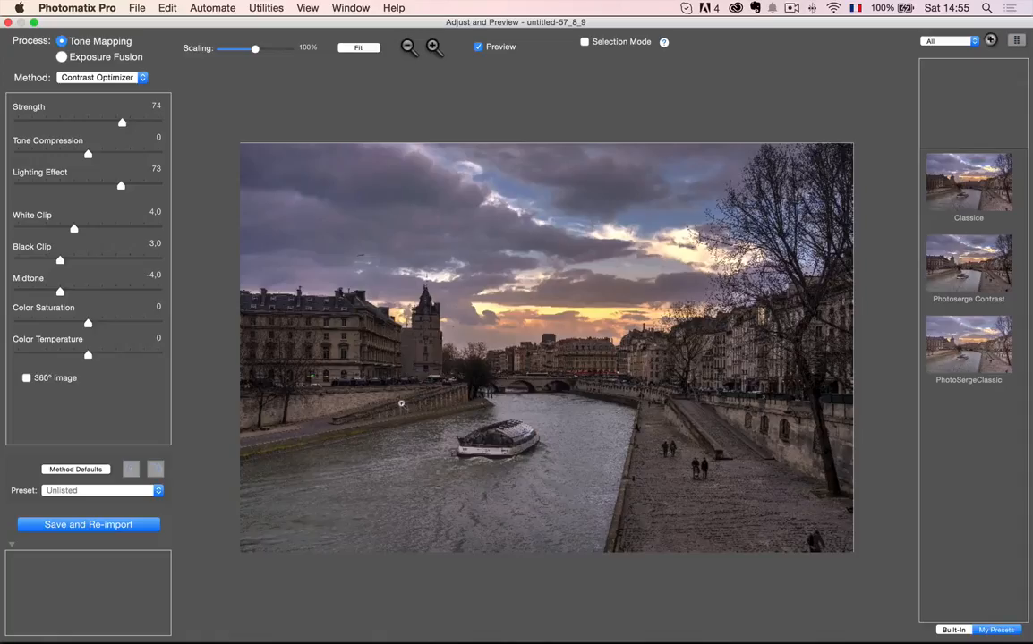
- Compare the Photoserge Contrast and PhotoSergeClassic presets on the merged image and apply Photoserge Contrast
click(977, 283)
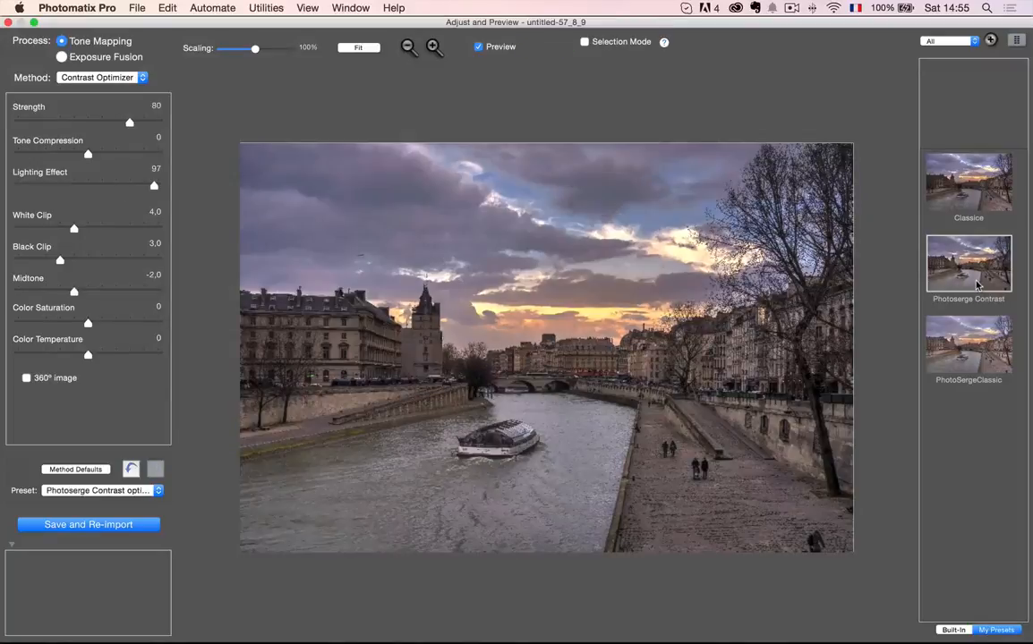
click(971, 353)
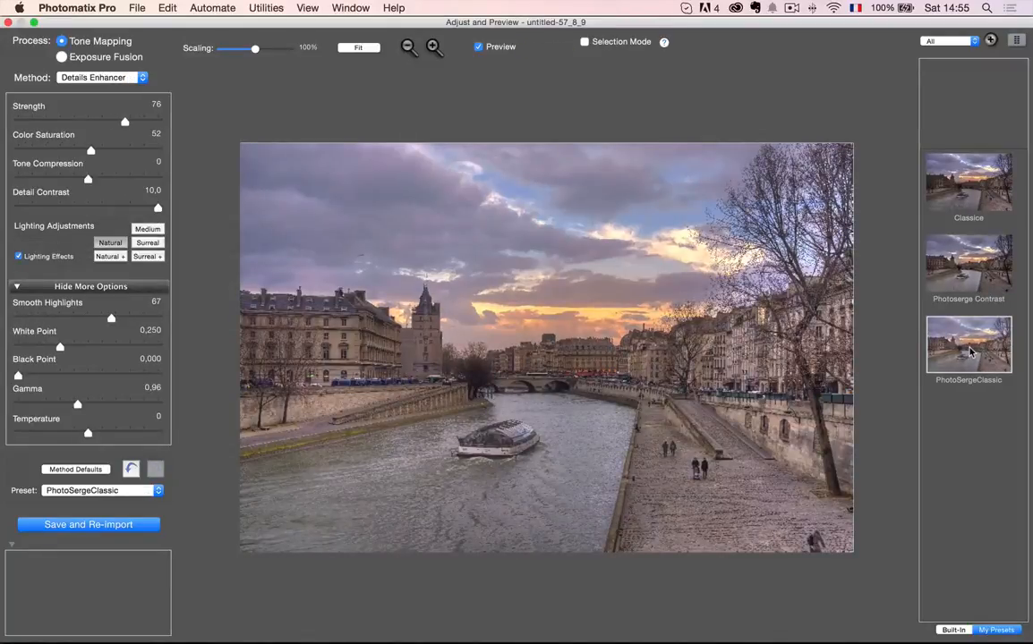
click(967, 278)
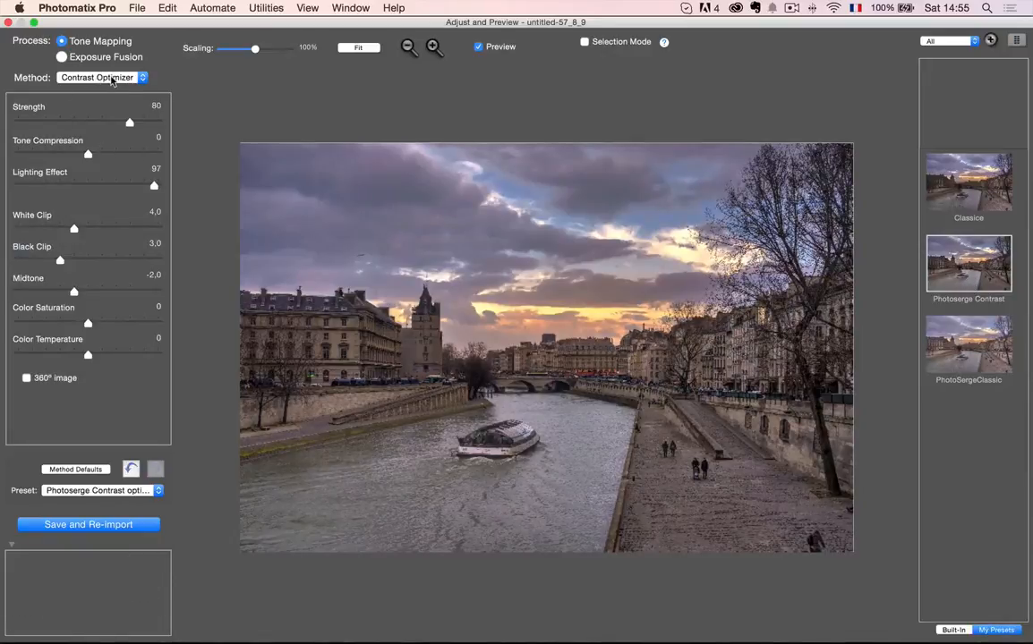
- Set Strength to 90, Tone Compression to 0,6, Lighting Effect to 100, Midtone to -3,9 and Color Saturation to 1,0 for the Contrast Optimizer
mouse_move(129, 123)
mouse_down()
mouse_move(96, 126)
mouse_move(144, 125)
mouse_up()
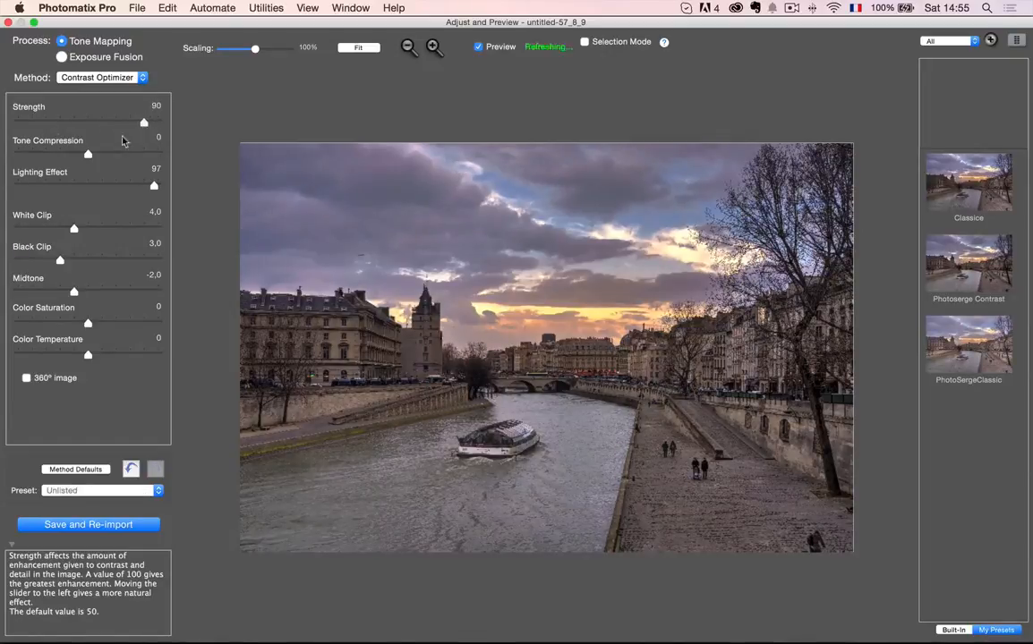
mouse_move(87, 154)
mouse_down()
mouse_move(121, 157)
mouse_move(92, 155)
mouse_up()
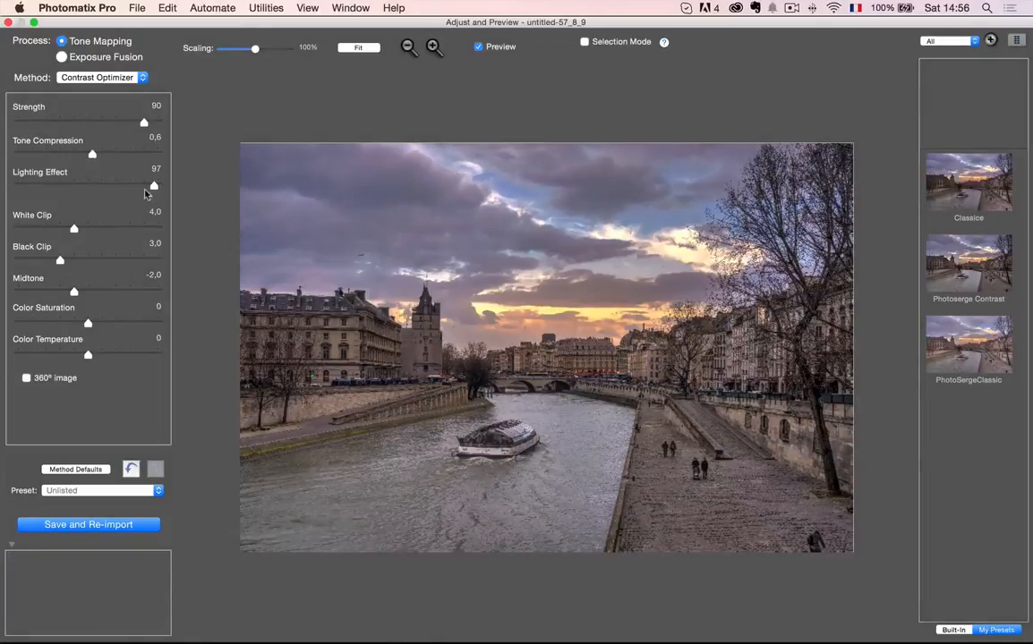
drag(151, 188, 88, 188)
drag(89, 188, 160, 187)
drag(74, 291, 61, 292)
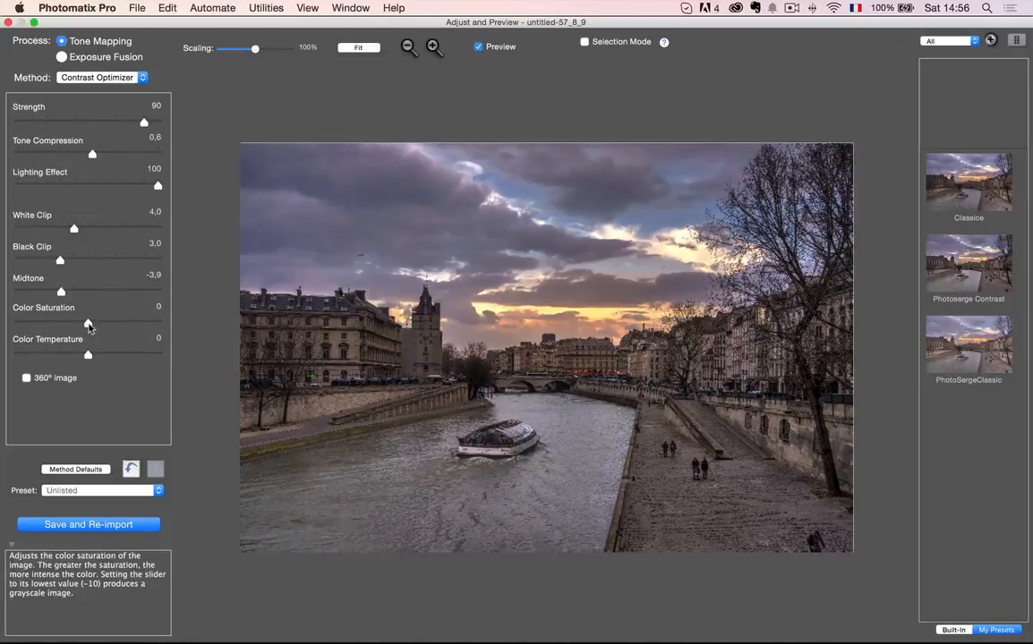
drag(88, 324, 94, 325)
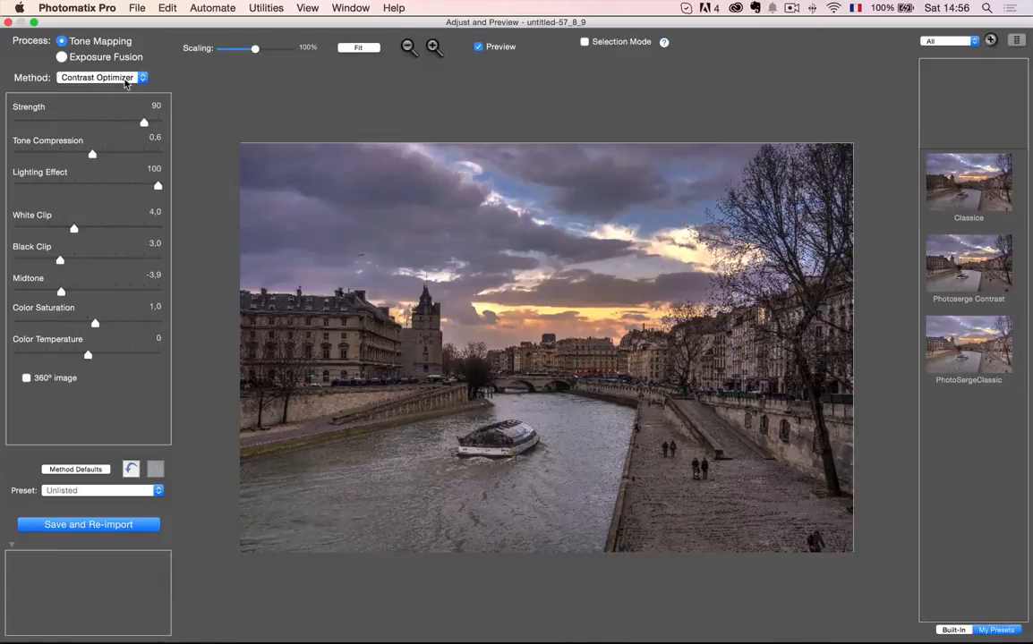
- Try the Details Enhancer method with Natural + lighting, Gamma 1,08 and Color Saturation 62
click(109, 78)
click(110, 65)
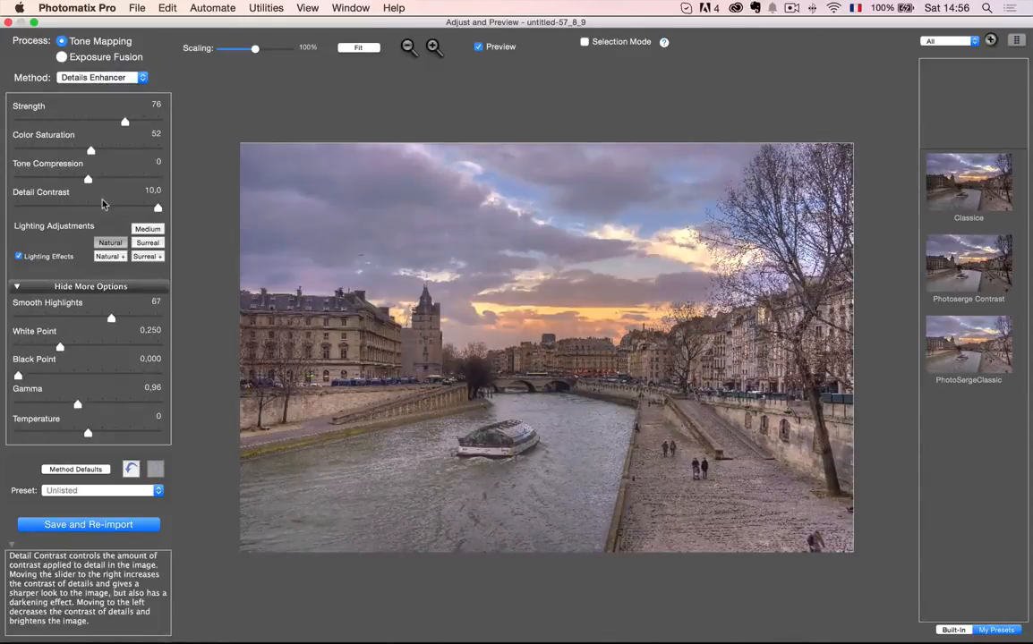
click(111, 257)
click(111, 243)
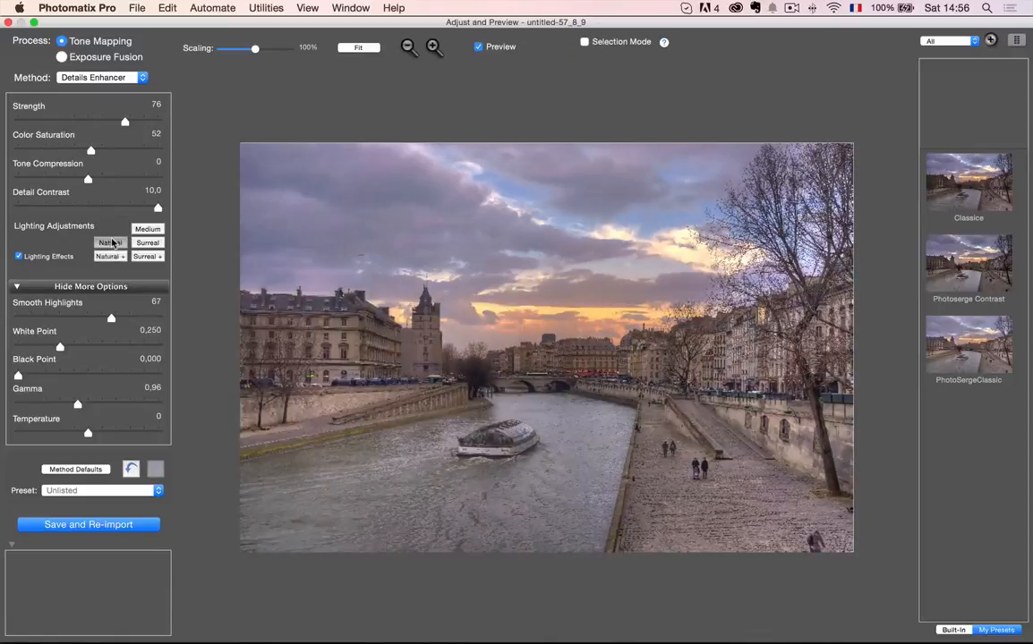
click(111, 257)
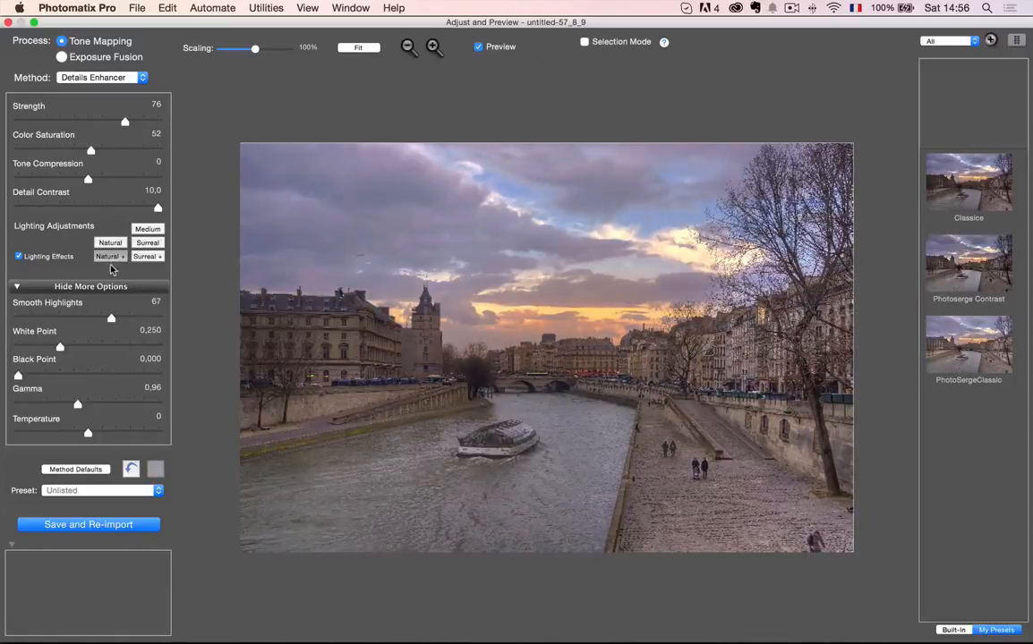
drag(76, 404, 68, 406)
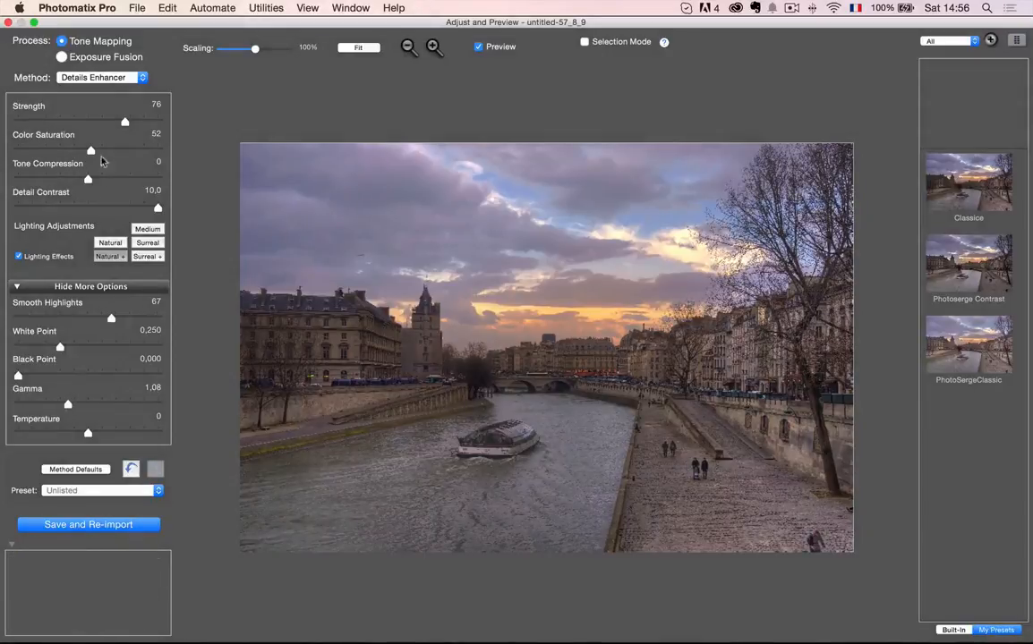
drag(90, 151, 105, 151)
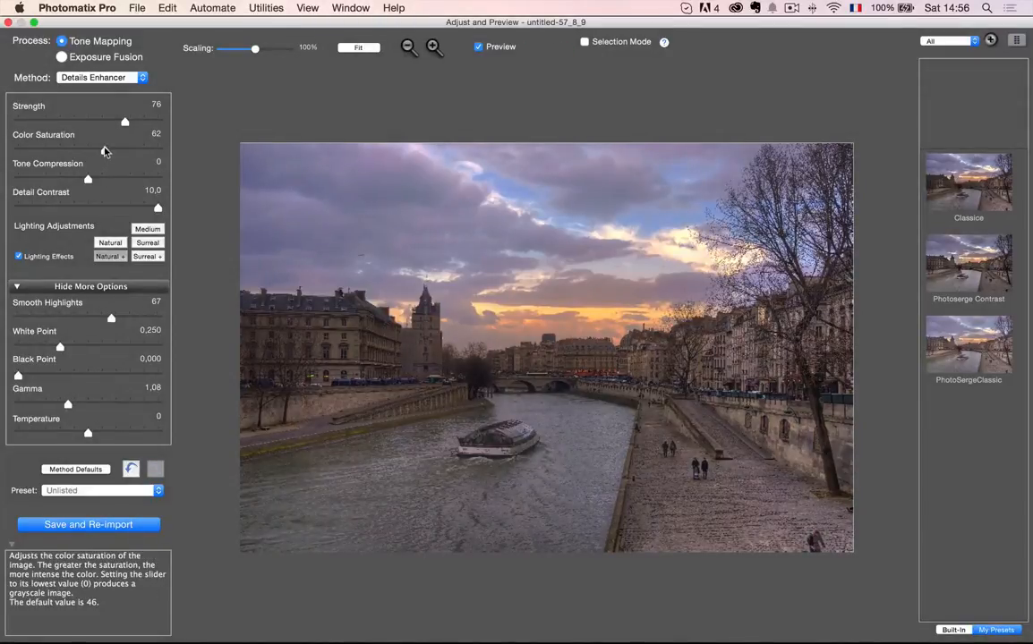
- Compare the Contrast Optimizer and Details Enhancer renderings of the river image, ending on Contrast Optimizer
click(119, 80)
click(119, 90)
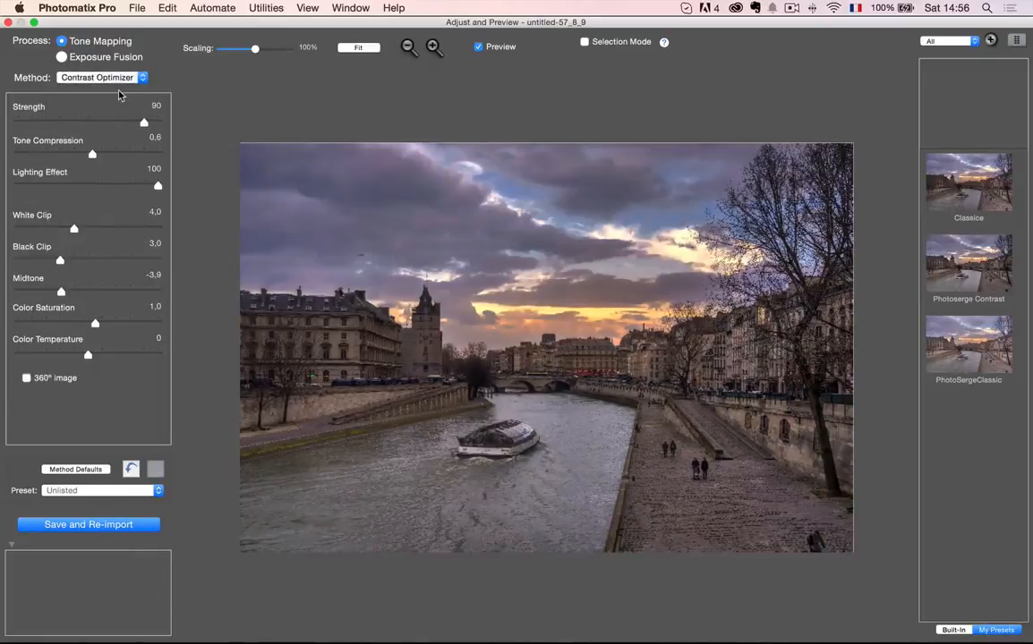
click(114, 77)
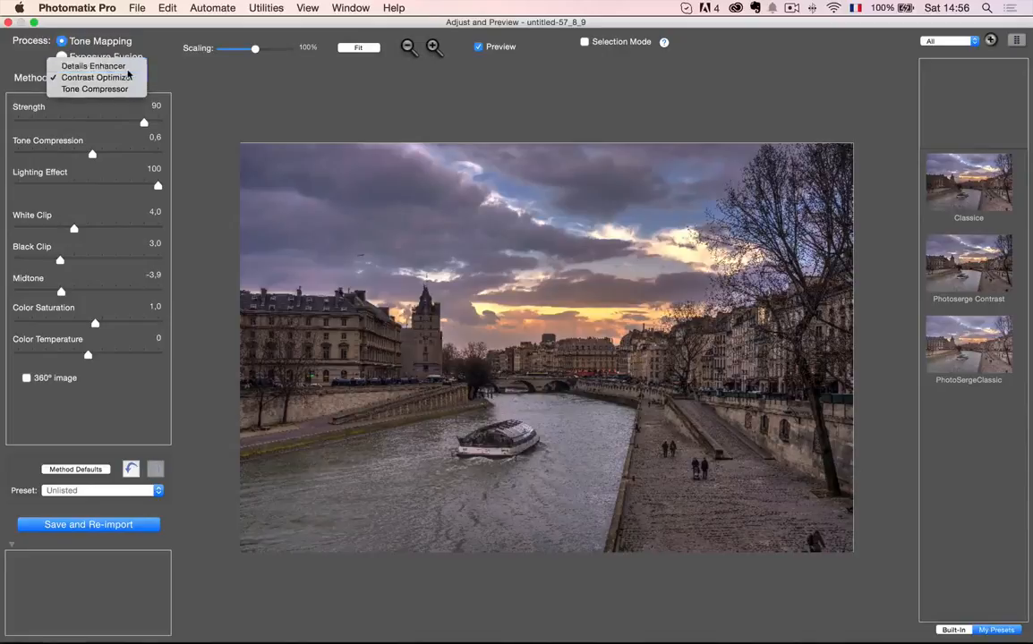
click(117, 63)
click(117, 77)
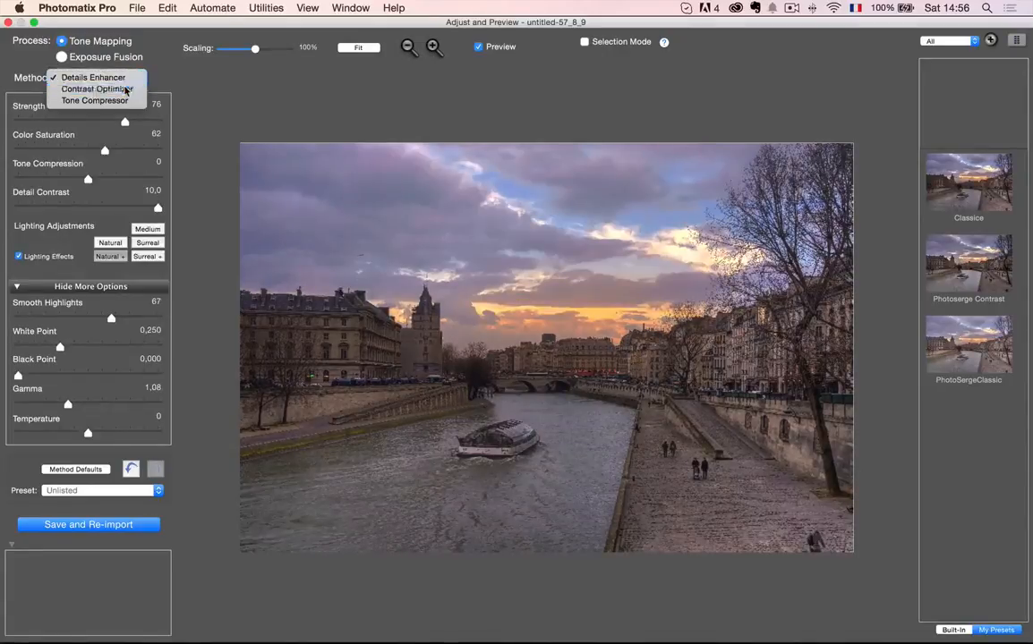
click(113, 89)
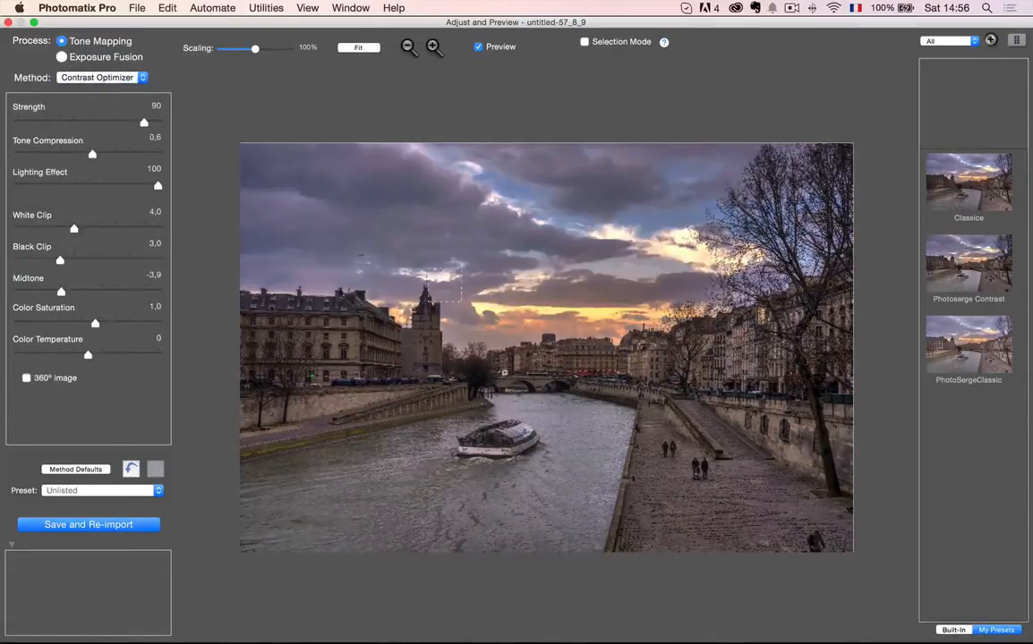
- Save the tone-mapped image with re-import into the Lightroom library and switch to Lightroom
click(104, 528)
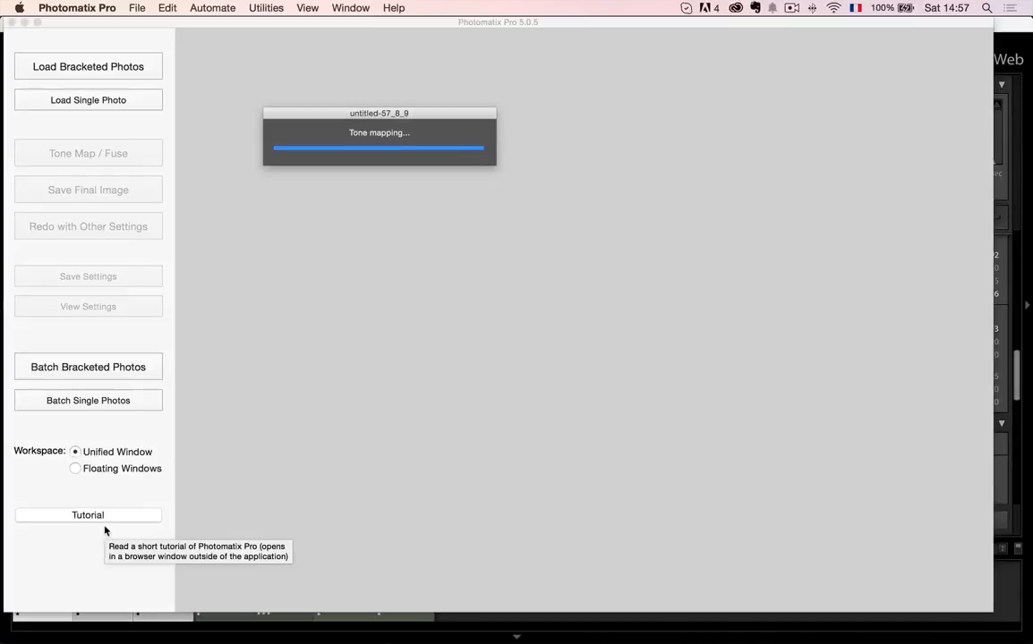
key(super+Tab)
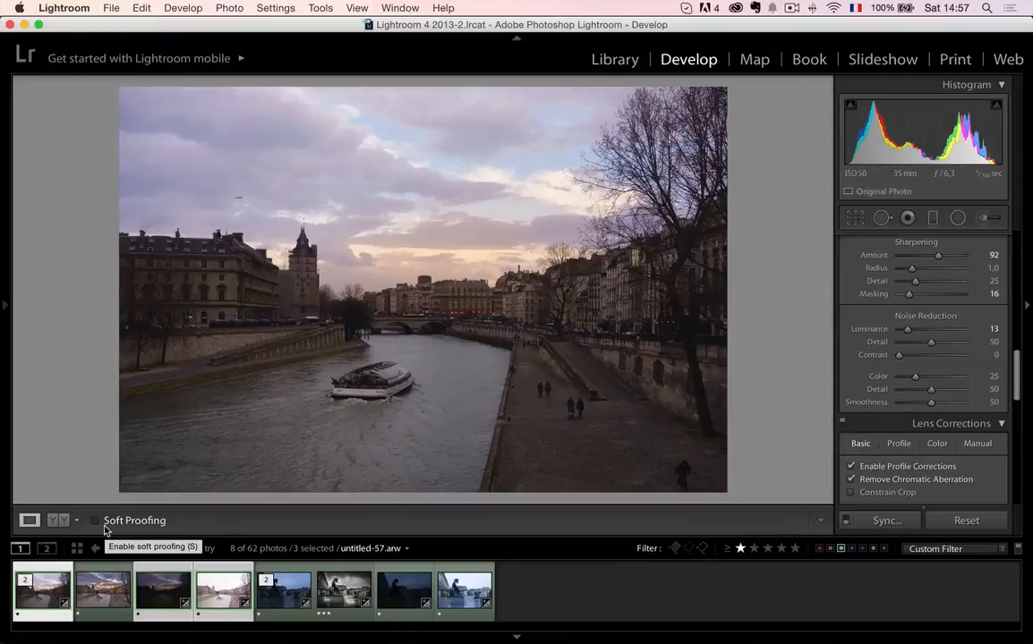
- Compare untitled-57_8_9HDR.tif with the middle and bright source exposures, and examine the boat up close
click(108, 595)
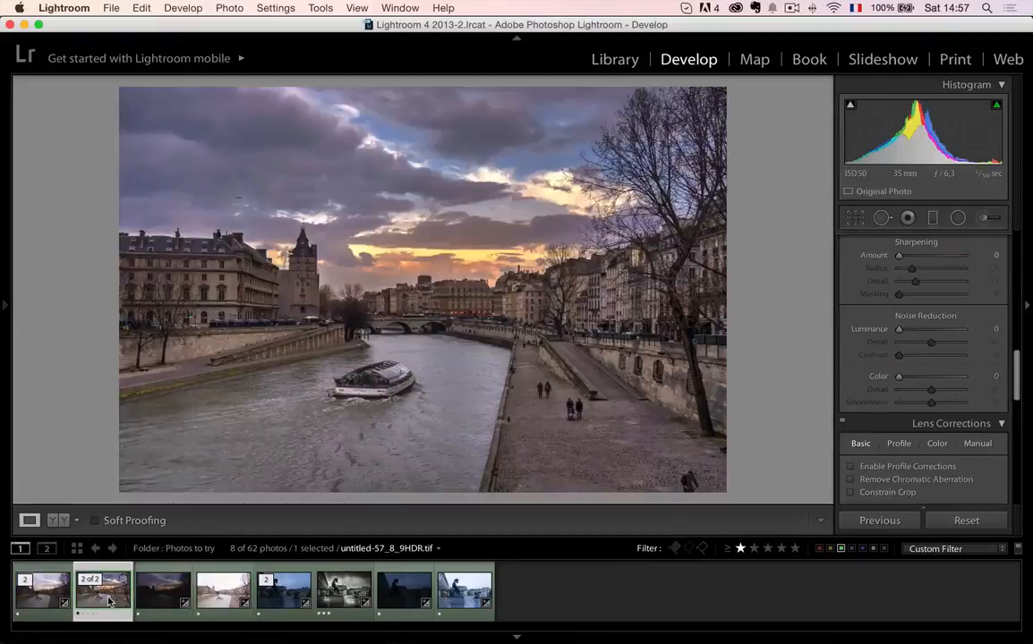
click(50, 600)
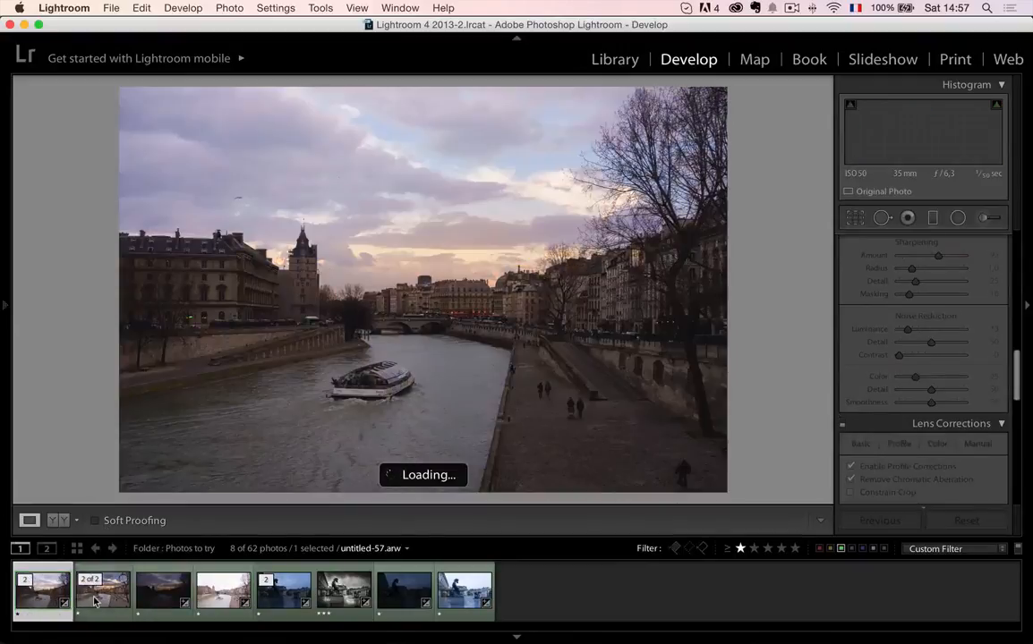
click(94, 600)
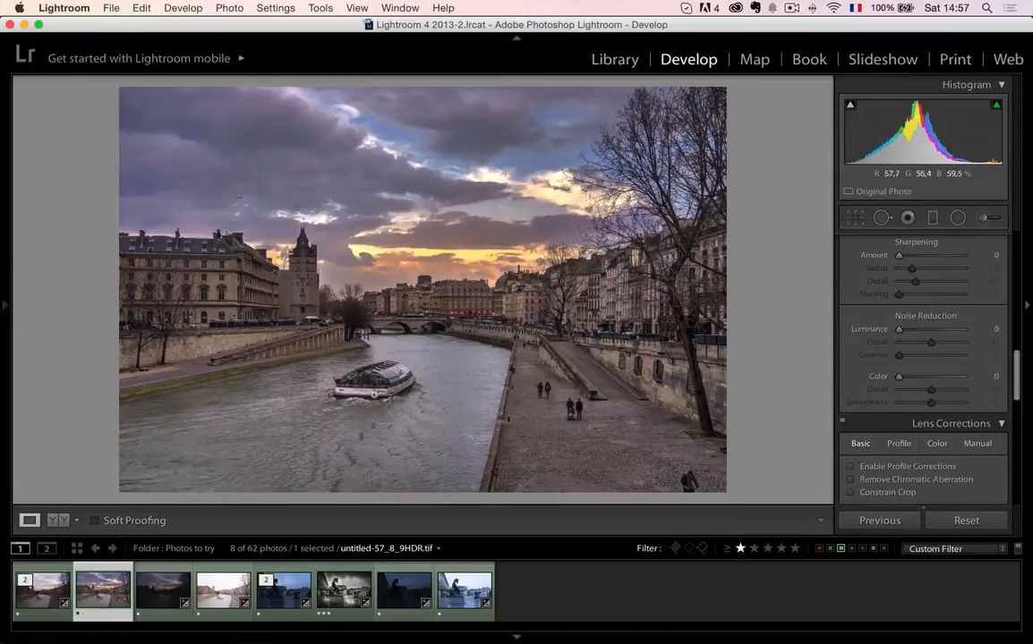
click(365, 385)
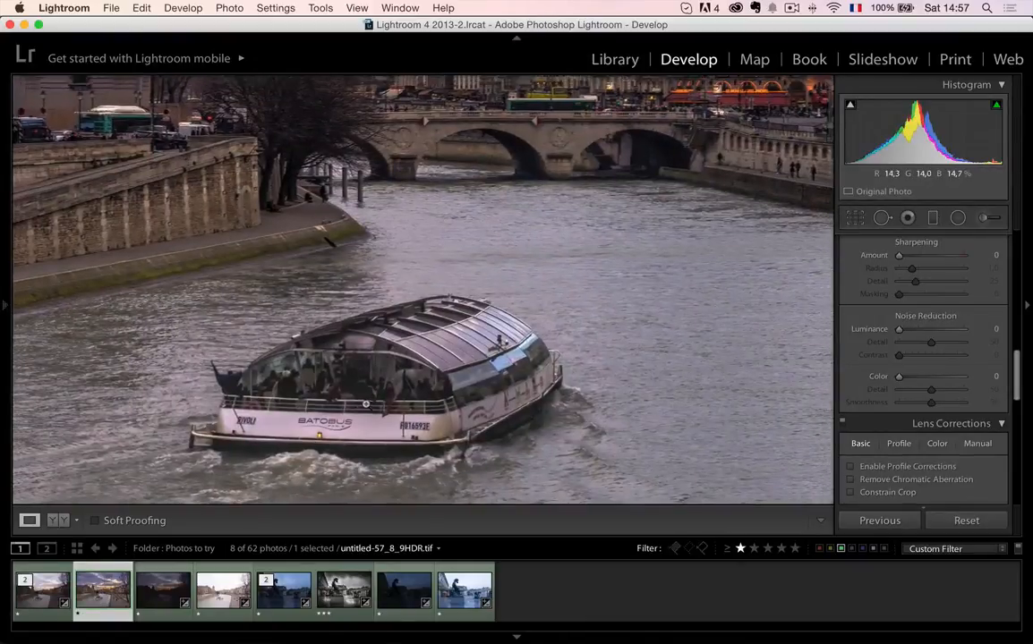
click(365, 404)
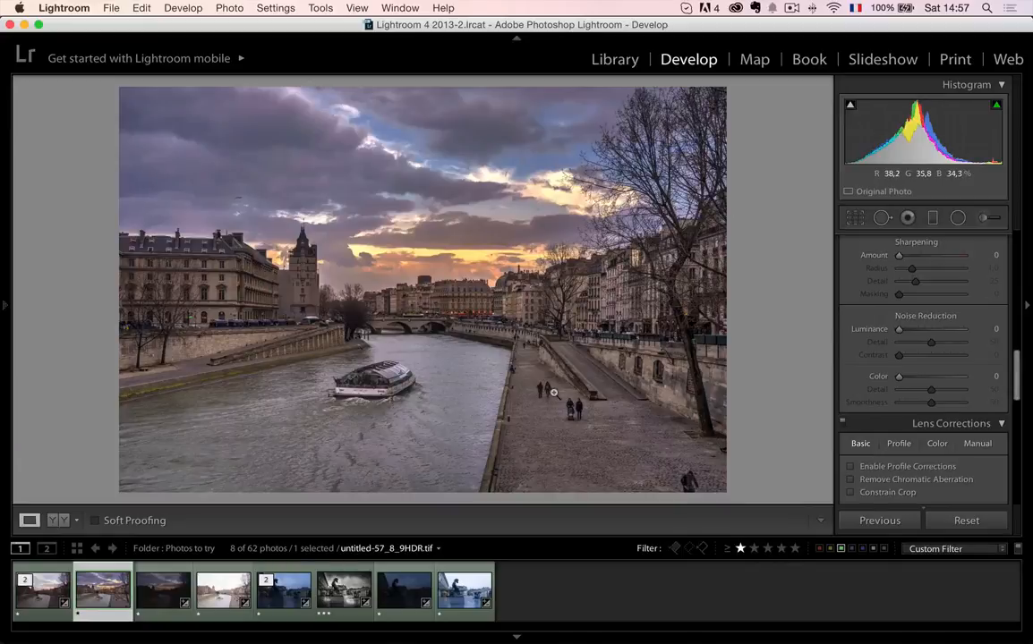
click(51, 603)
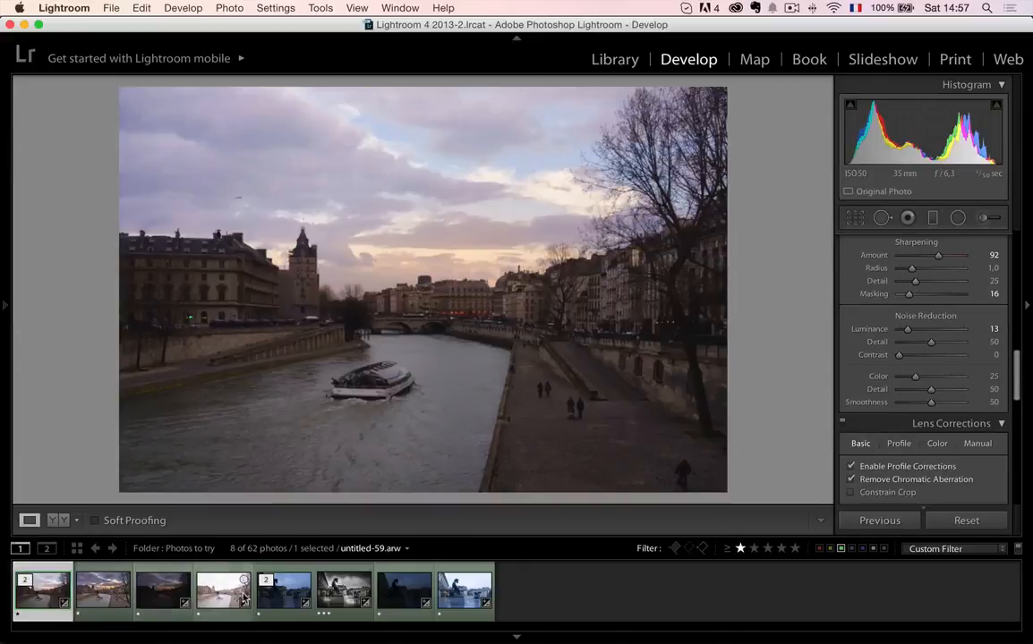
click(242, 597)
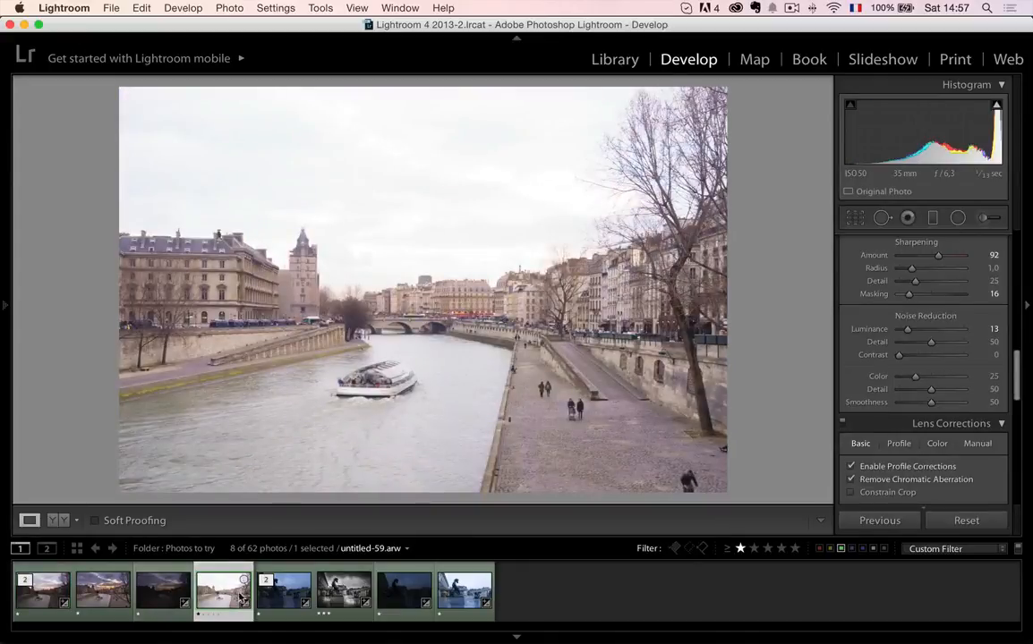
click(101, 596)
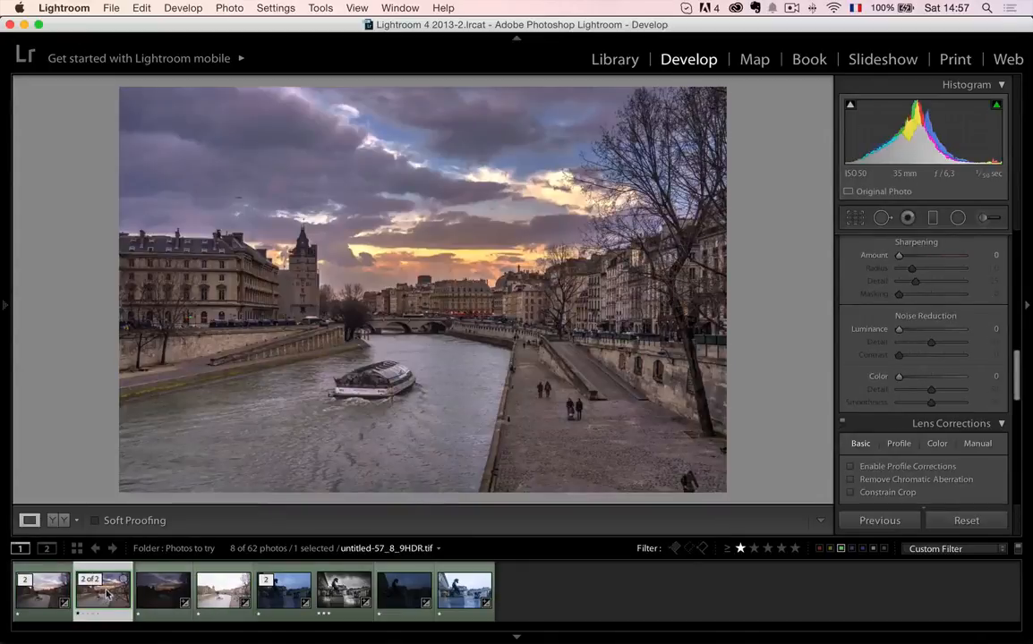
- Examine the boat and the walkers on the quay up close in the HDR image, and view untitled-57.arw for comparison
click(387, 380)
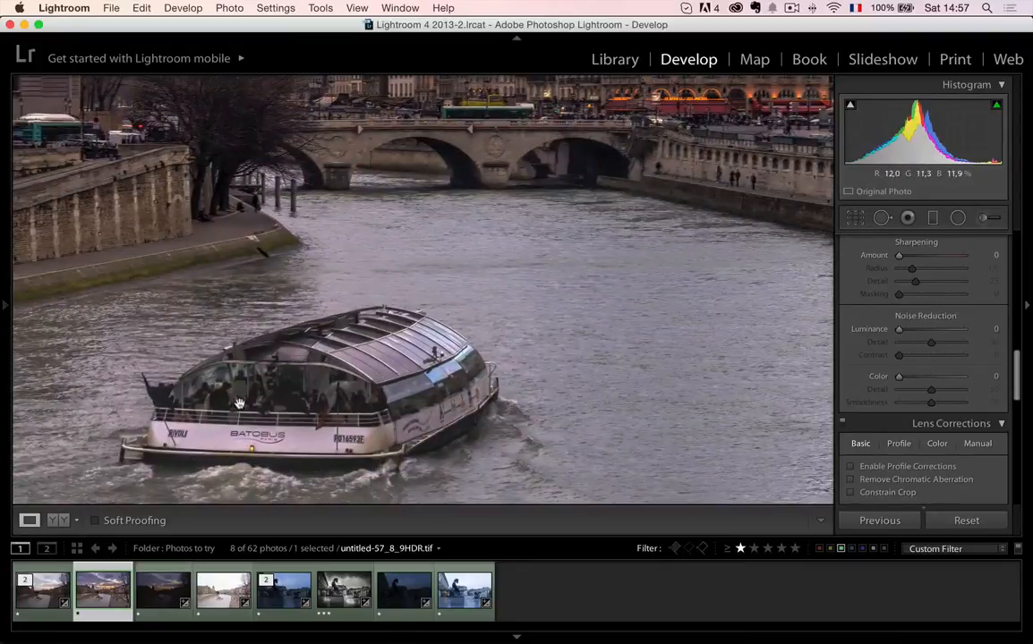
click(377, 332)
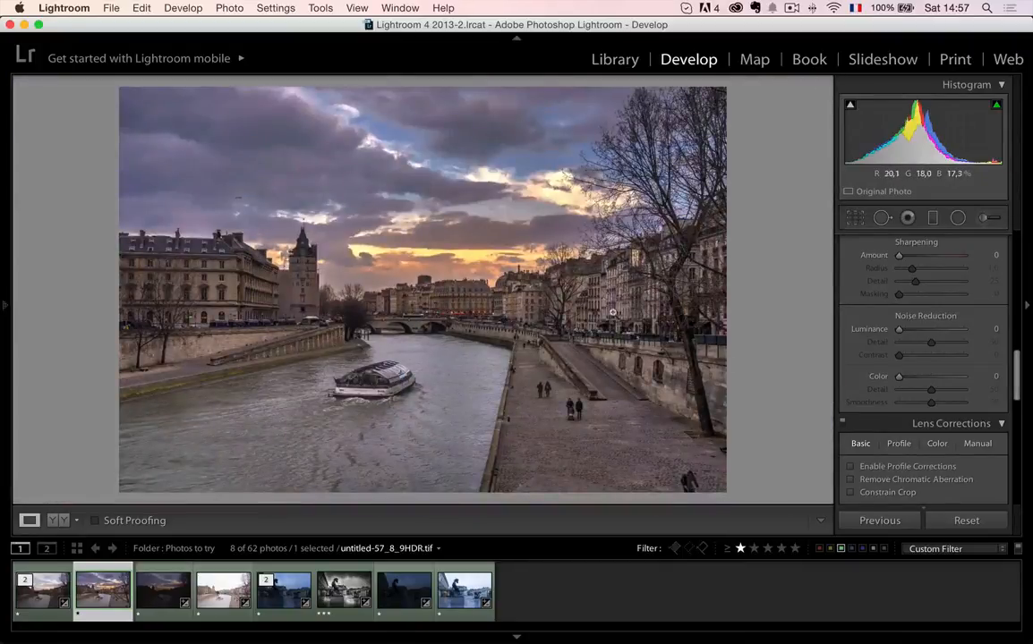
click(570, 403)
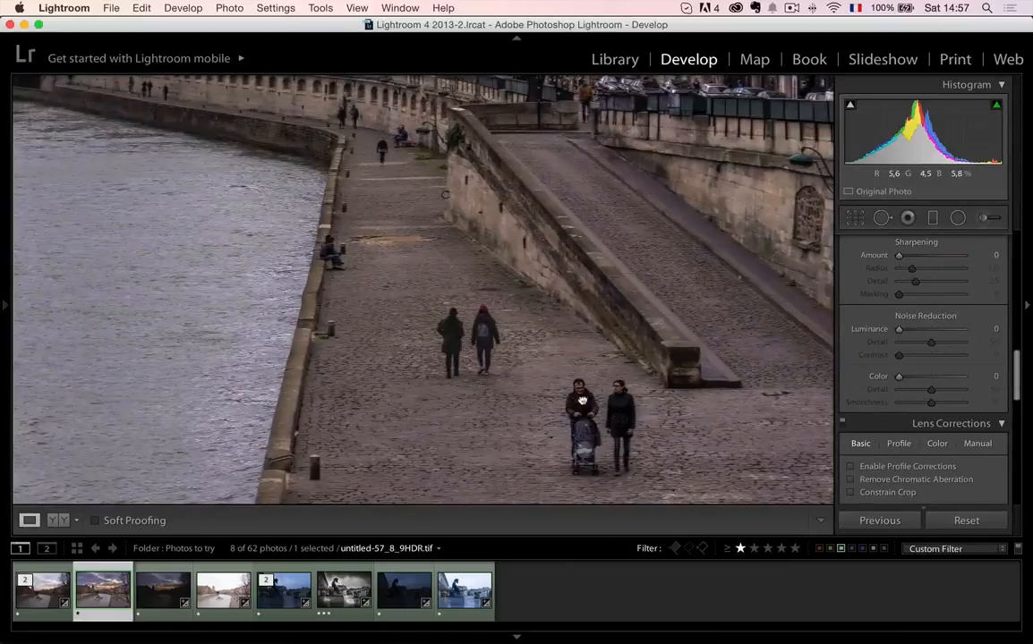
click(582, 401)
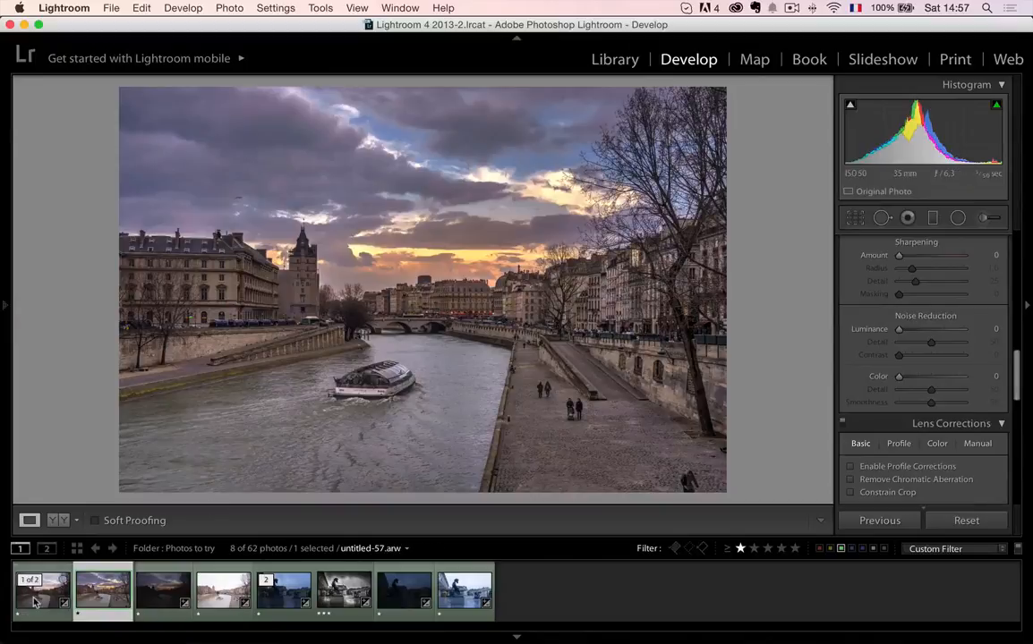
click(34, 601)
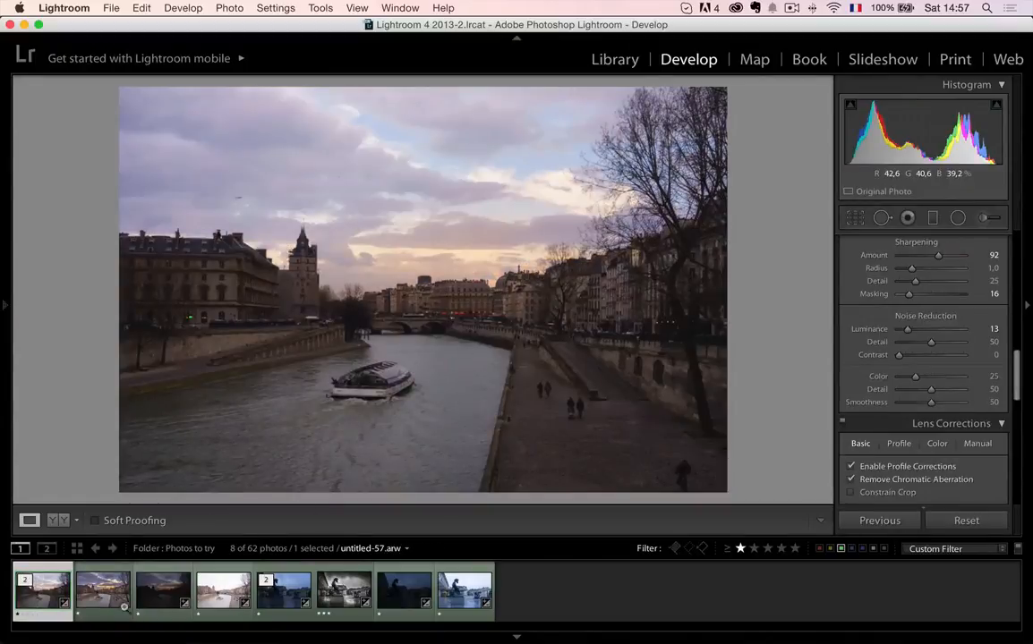
- Crop untitled-57_8_9HDR.tif to cut off the strip along its lower edge with the dark figure, keeping the angle at 0,00
key(Right)
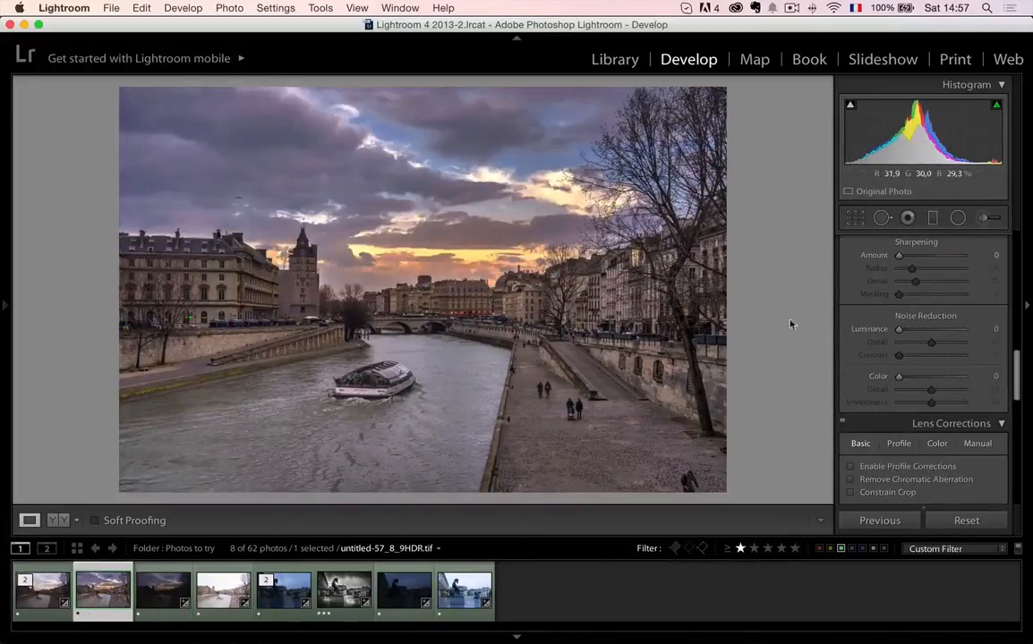
click(855, 218)
drag(423, 497, 426, 480)
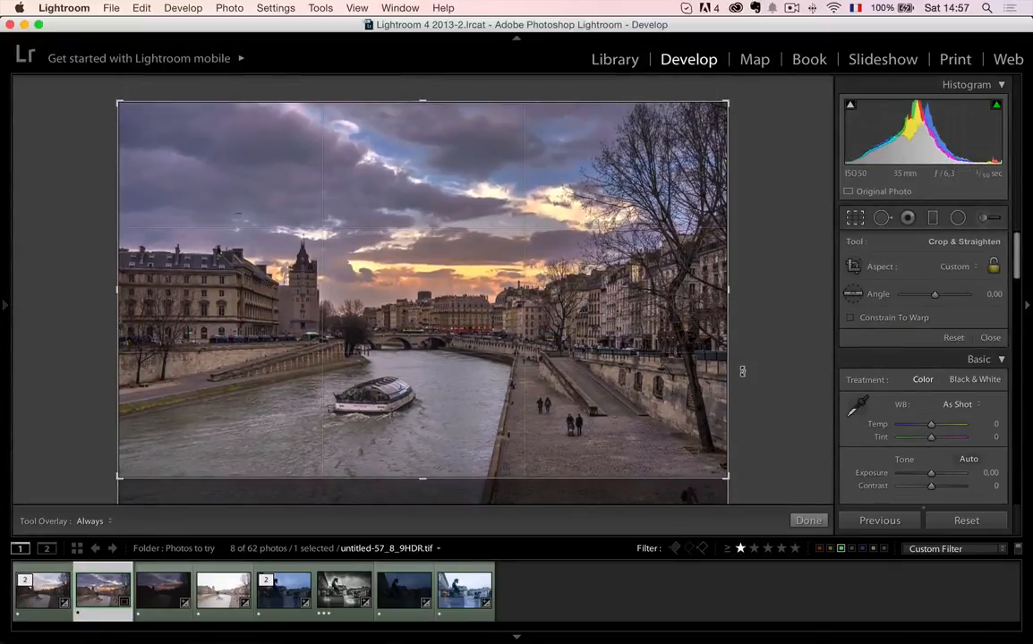
key(Return)
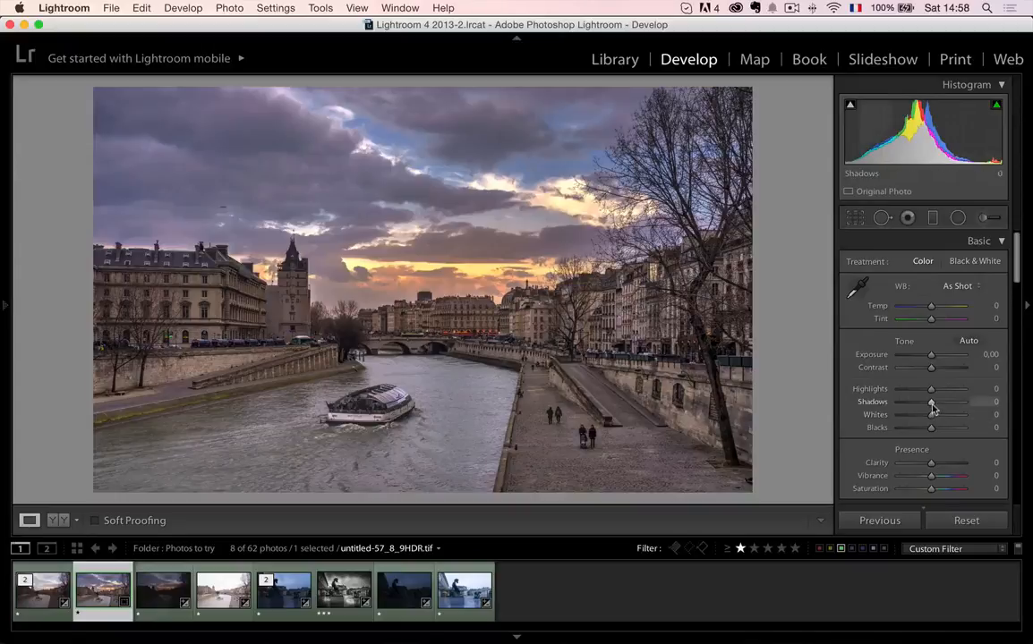
- Set the HDR image's Highlights to -100, Shadows to +100, Whites to +15 and Blacks to -32
drag(932, 404, 865, 394)
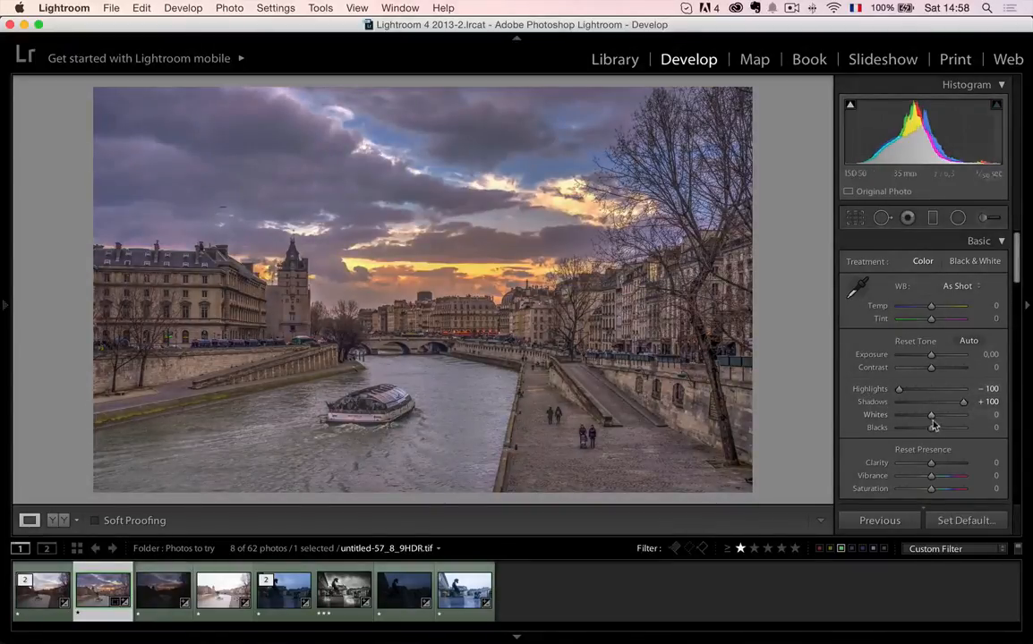
drag(932, 415, 910, 433)
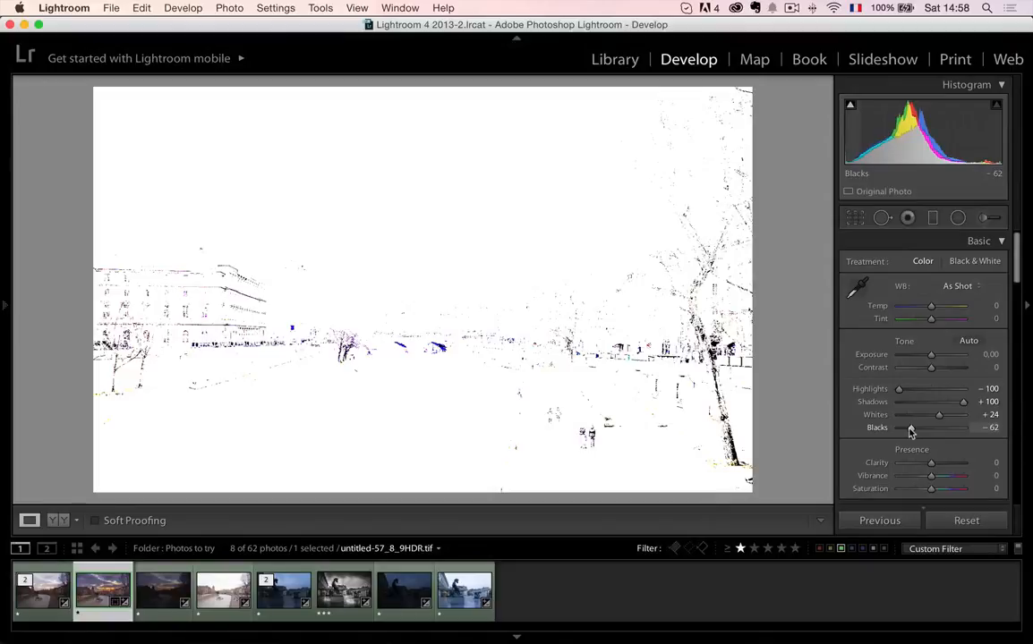
drag(910, 432, 938, 420)
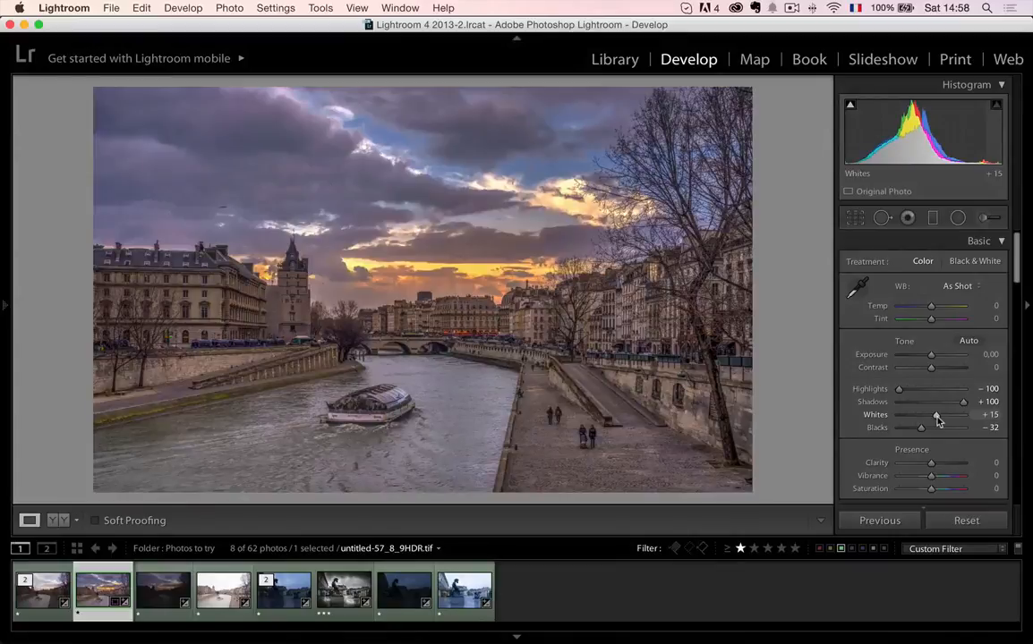
- Check the boat up close, and set the HDR image's Contrast to +27 and Vibrance to +25
click(394, 407)
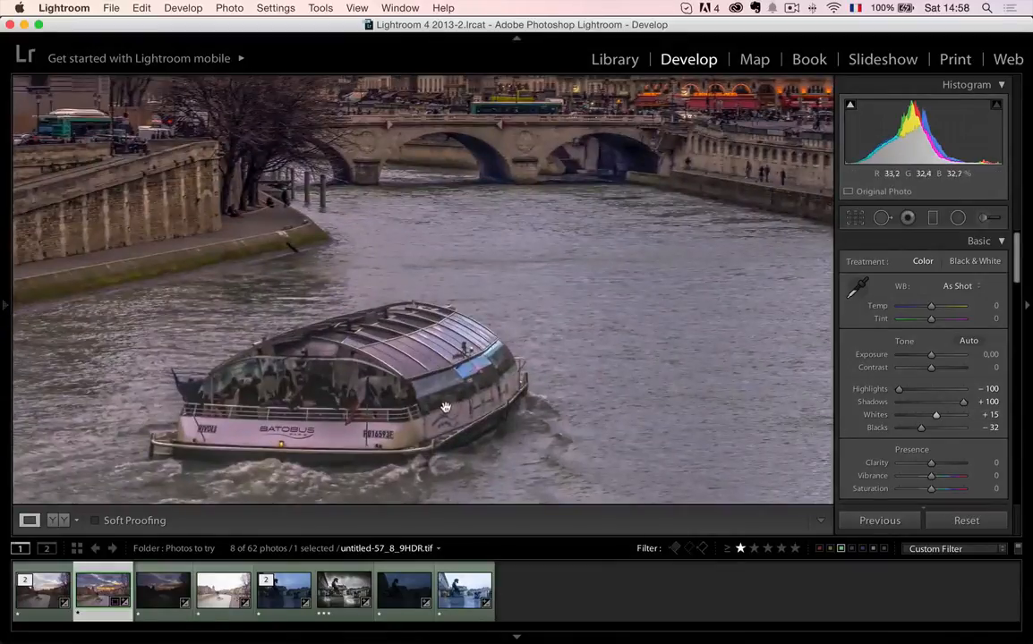
click(395, 365)
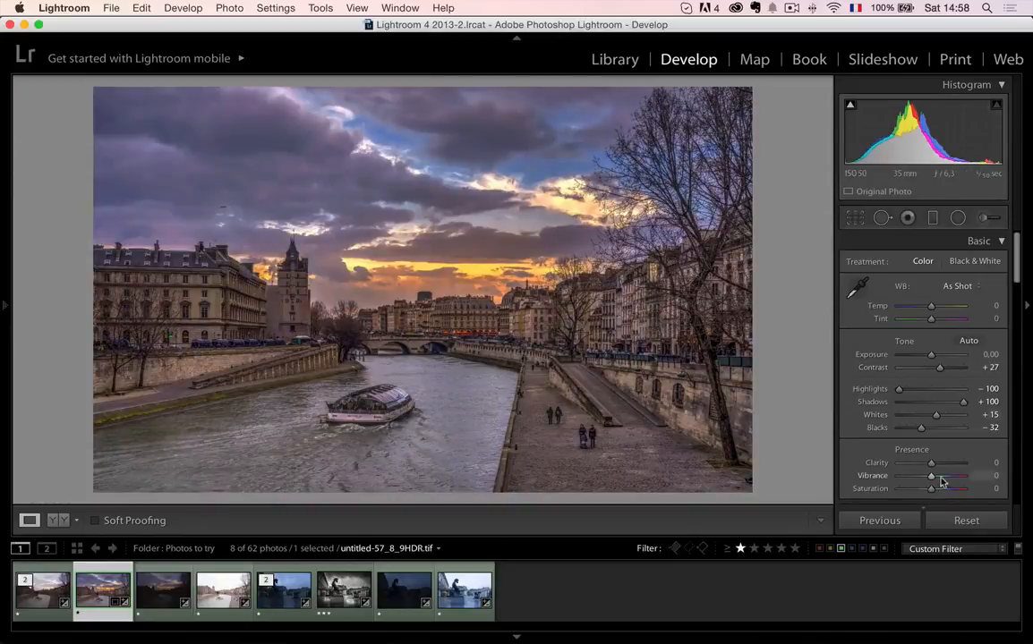
drag(931, 477, 942, 481)
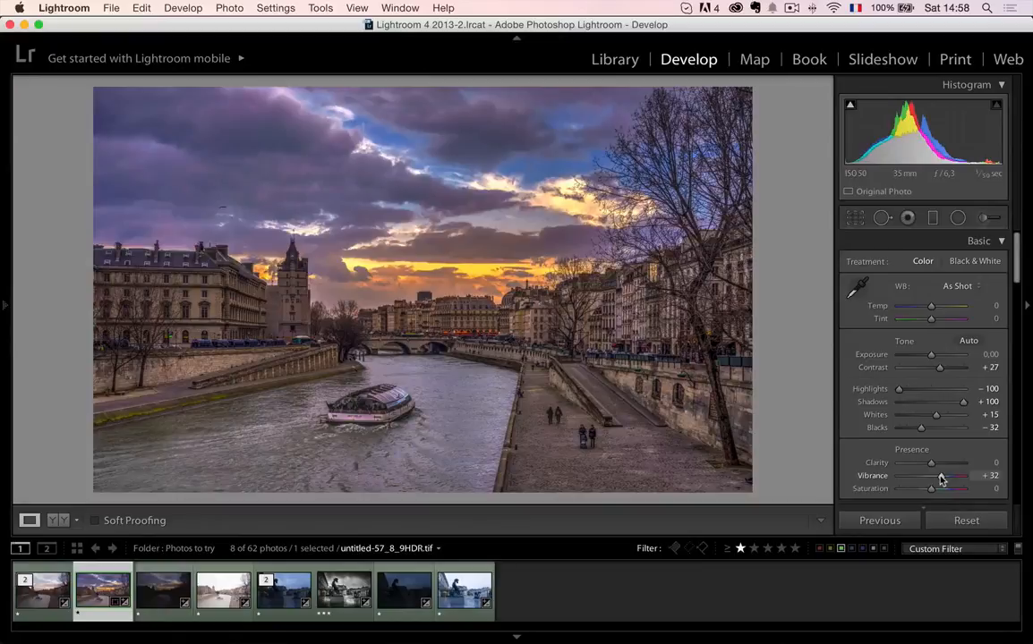
drag(941, 481, 933, 480)
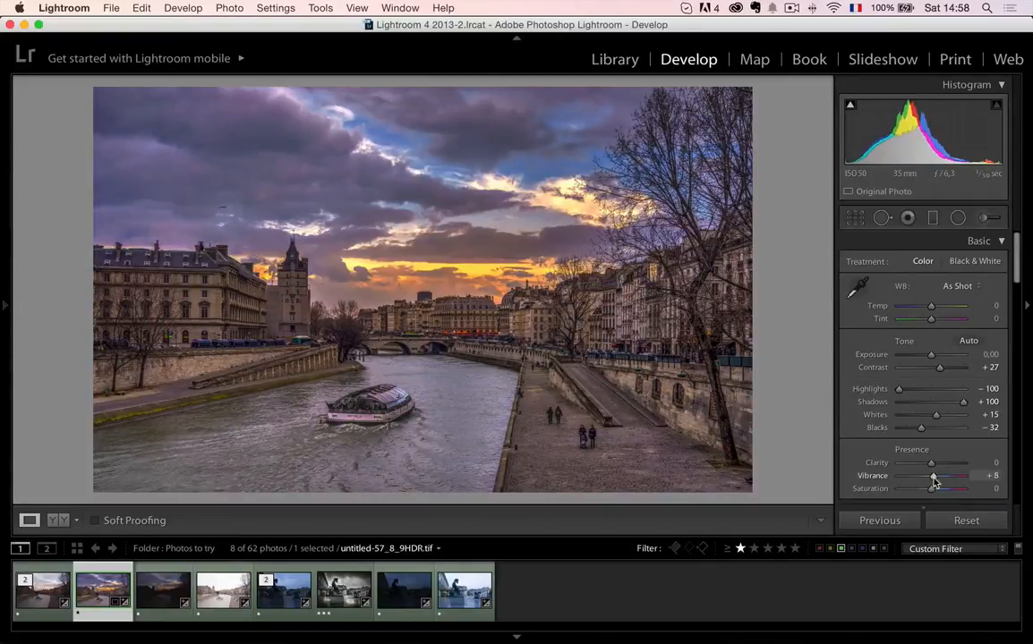
drag(932, 480, 940, 481)
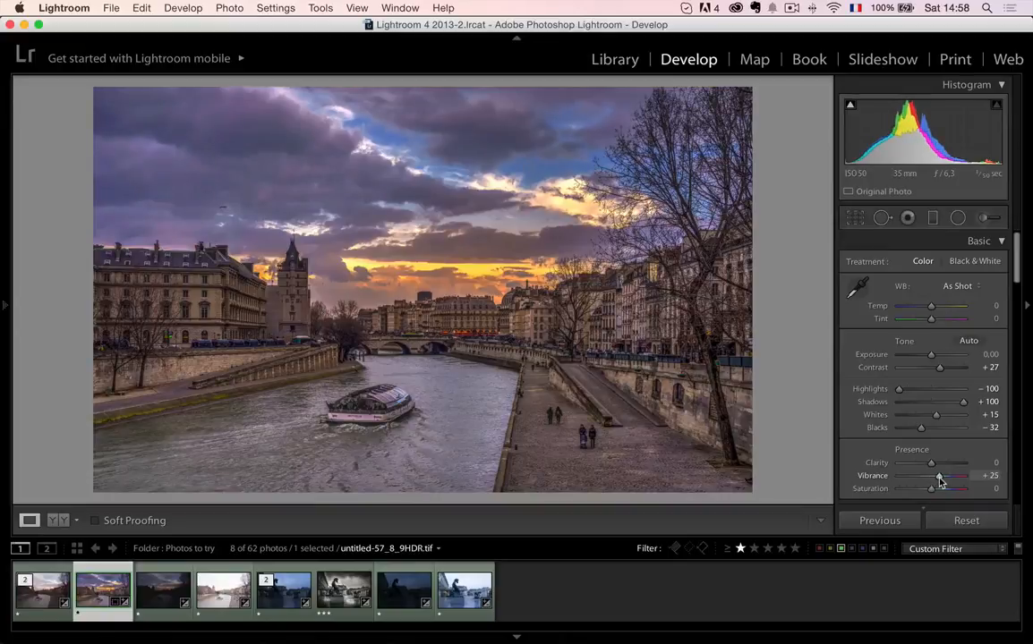
- Warm the HDR image's white balance to Temp +8 and Tint +6, and check the boat up close
drag(932, 307, 935, 311)
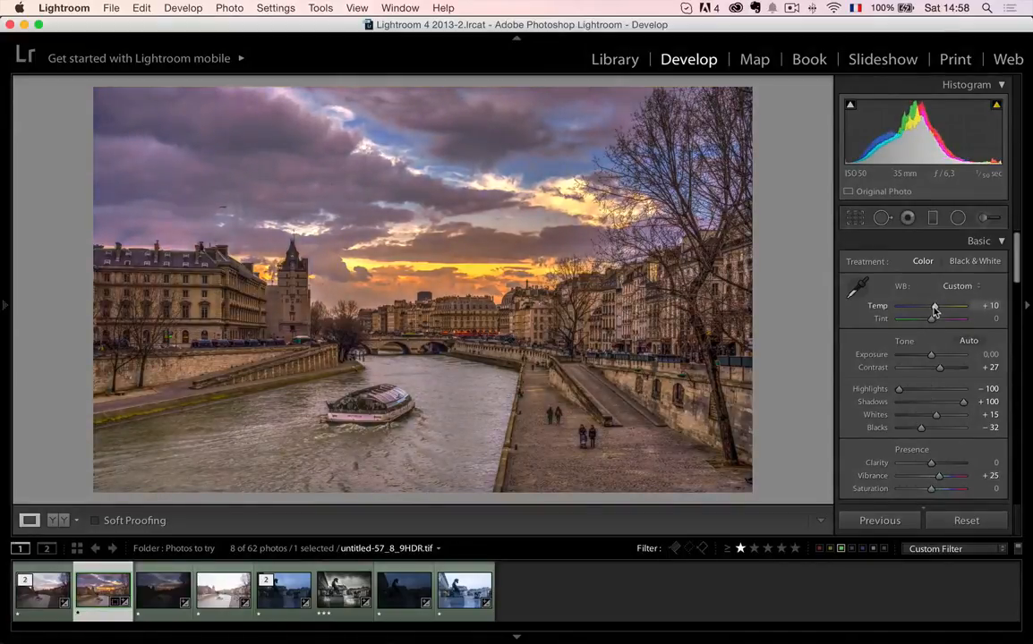
drag(935, 311, 936, 327)
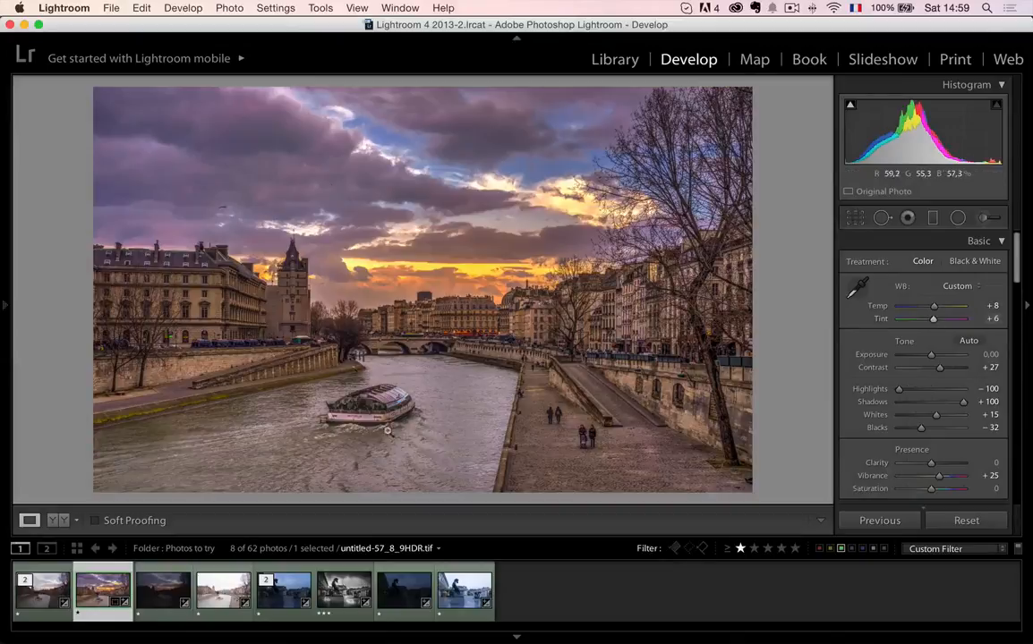
click(385, 397)
click(398, 355)
- Reset all develop settings of untitled-57.arw and compare it with the edited HDR image
click(40, 590)
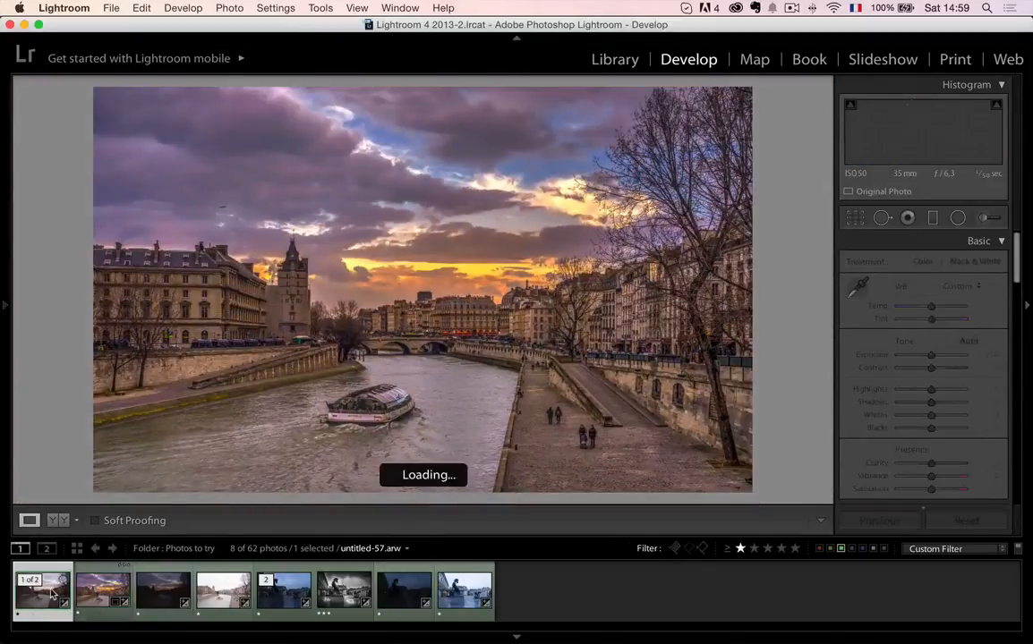
click(963, 530)
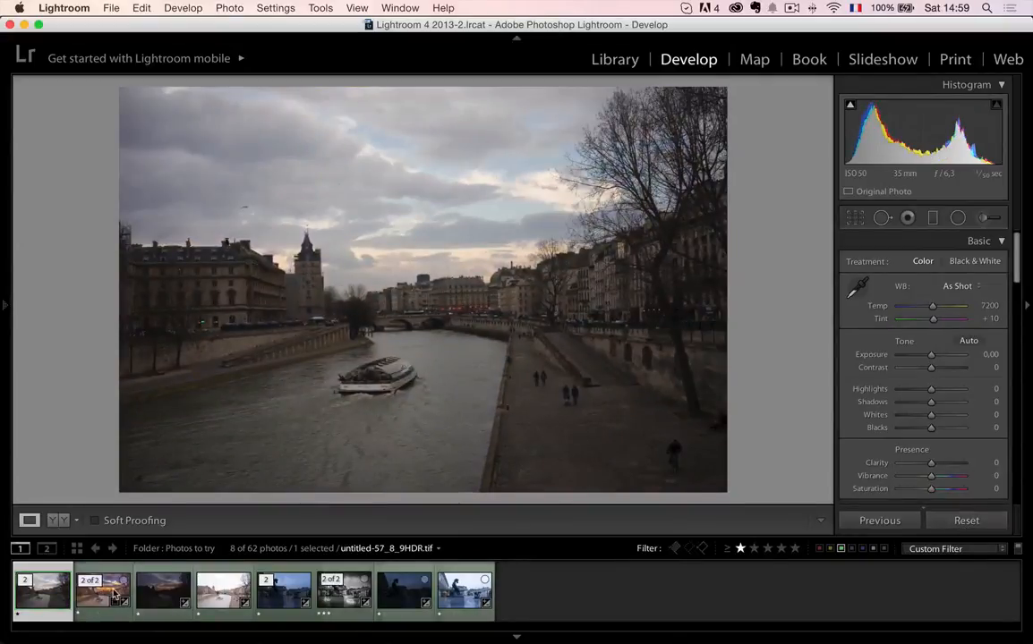
click(113, 592)
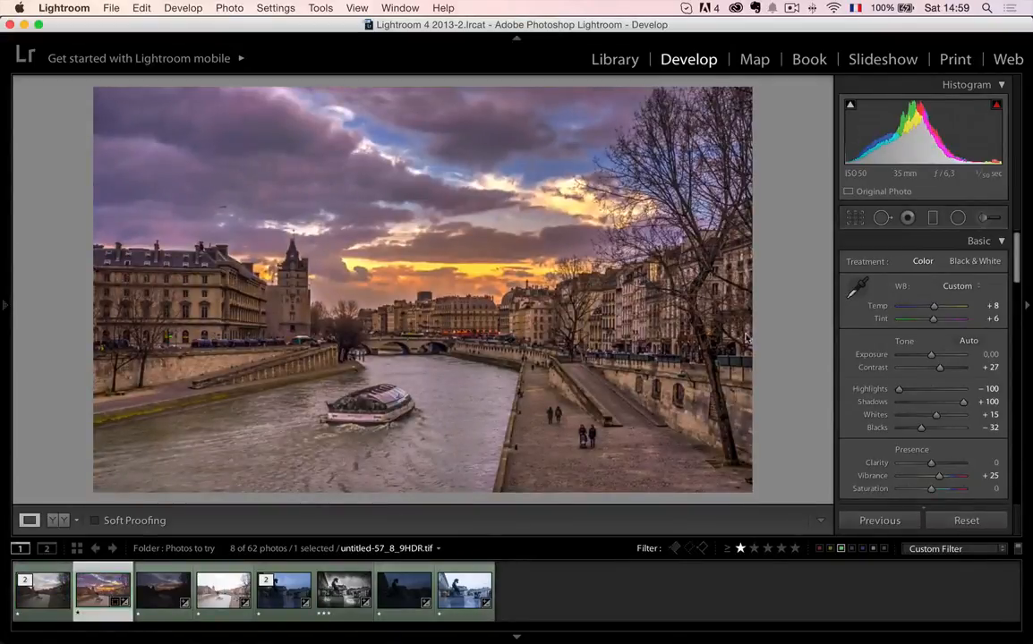
click(395, 260)
click(432, 272)
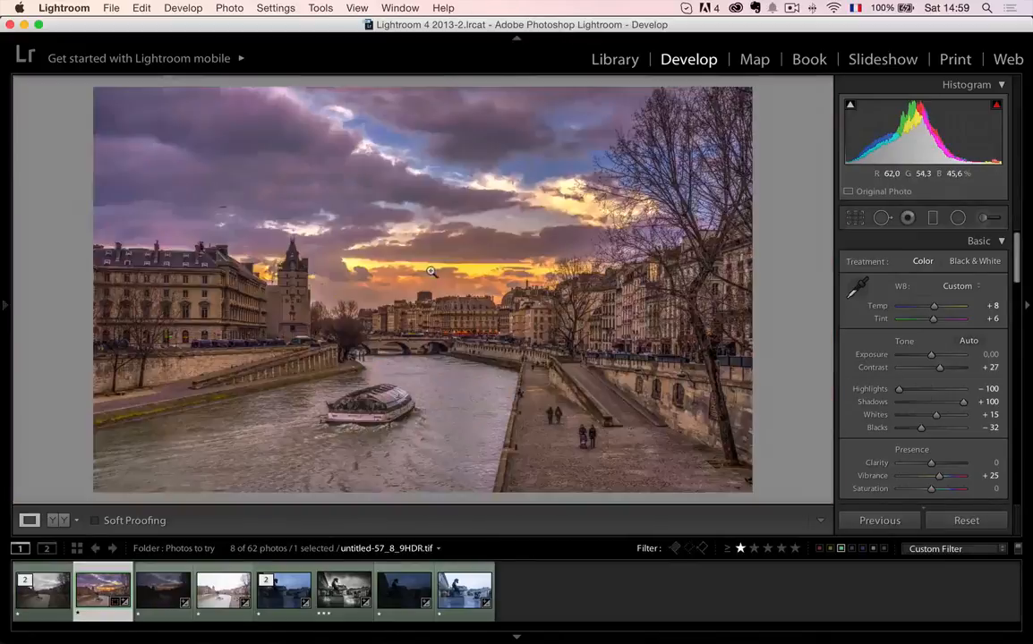
- Darken the HDR image's edges with a Highlight Priority post-crop vignette at Amount -22 and review the result
scroll(940, 365, down, 15)
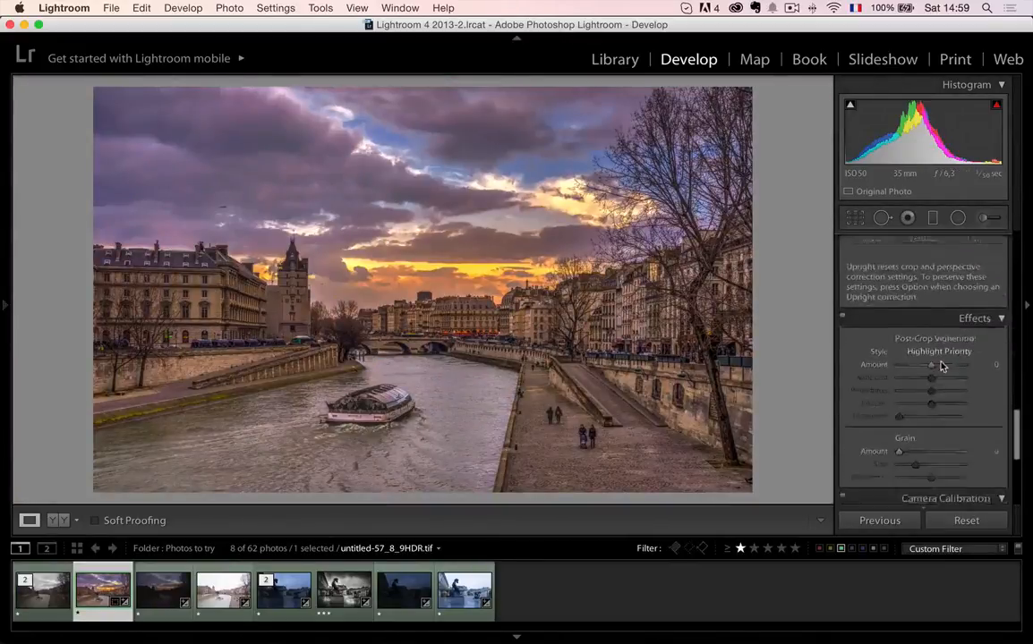
scroll(939, 367, down, 5)
scroll(936, 340, up, 3)
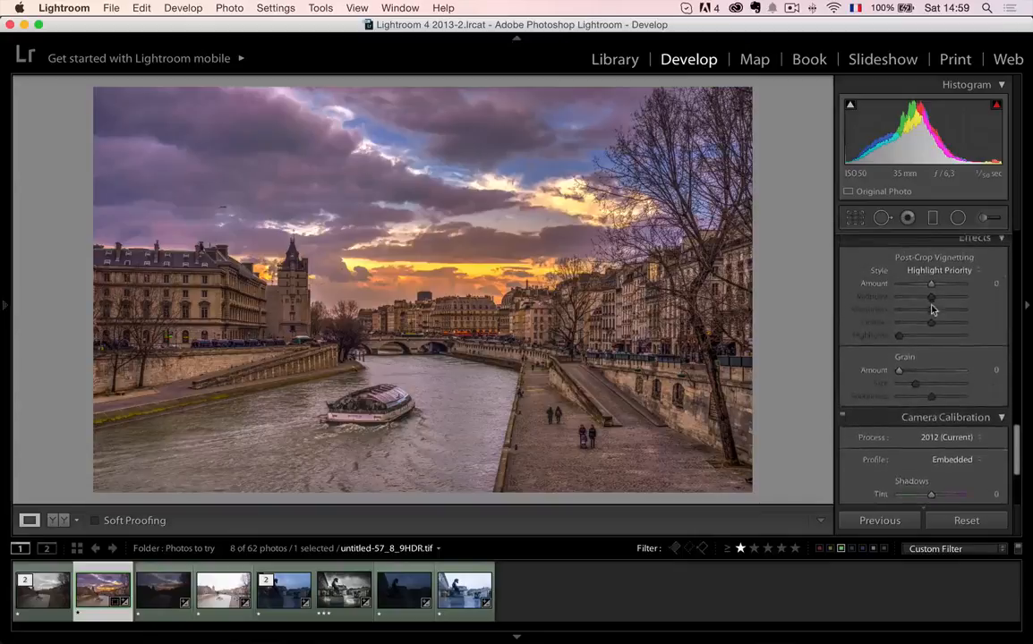
scroll(932, 309, up, 1)
drag(932, 288, 925, 294)
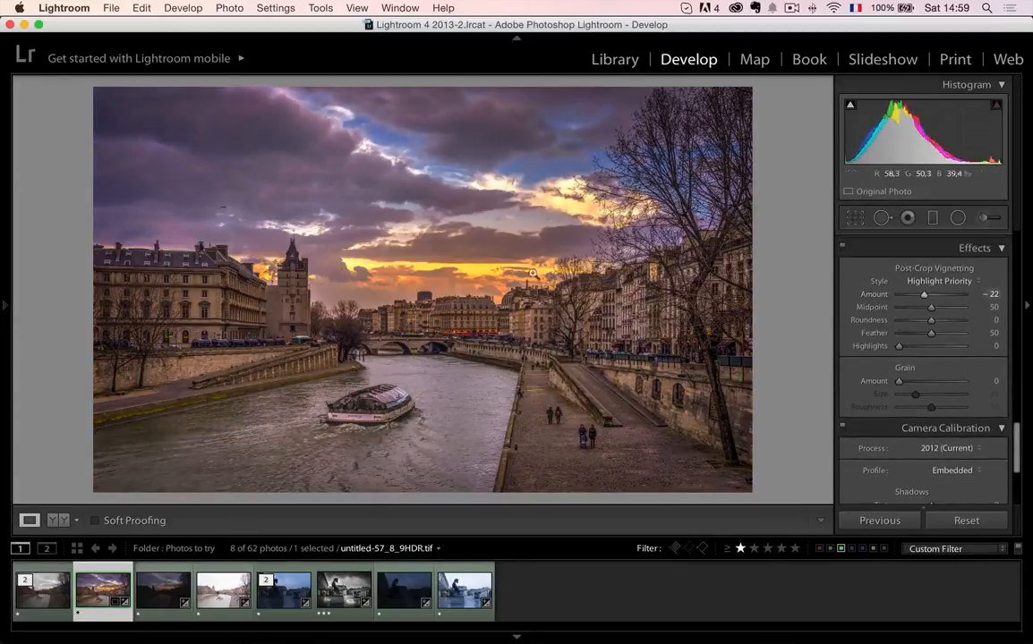
click(472, 321)
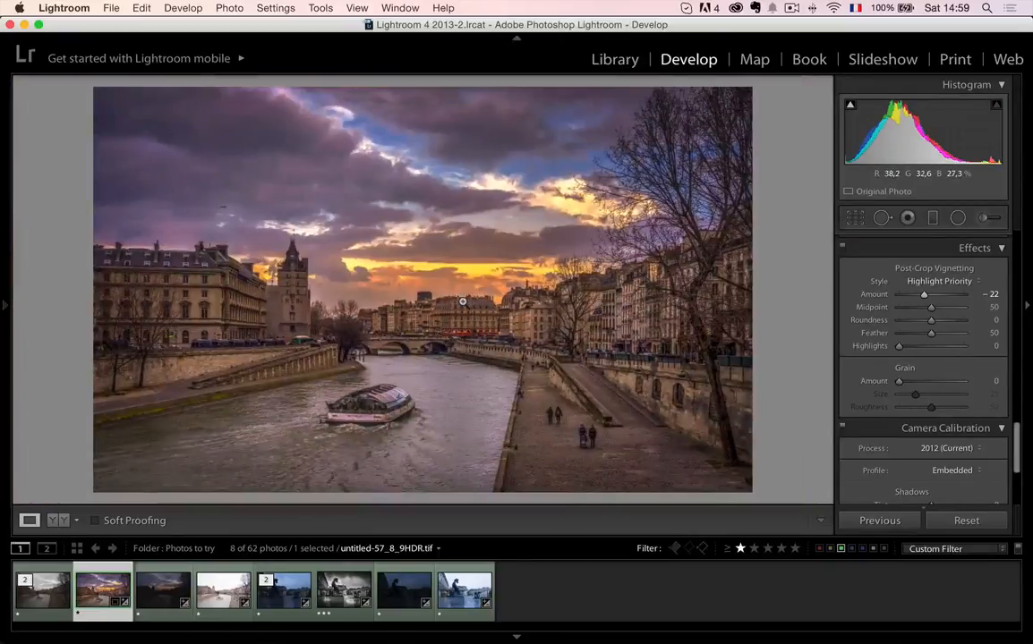
scroll(962, 362, up, 15)
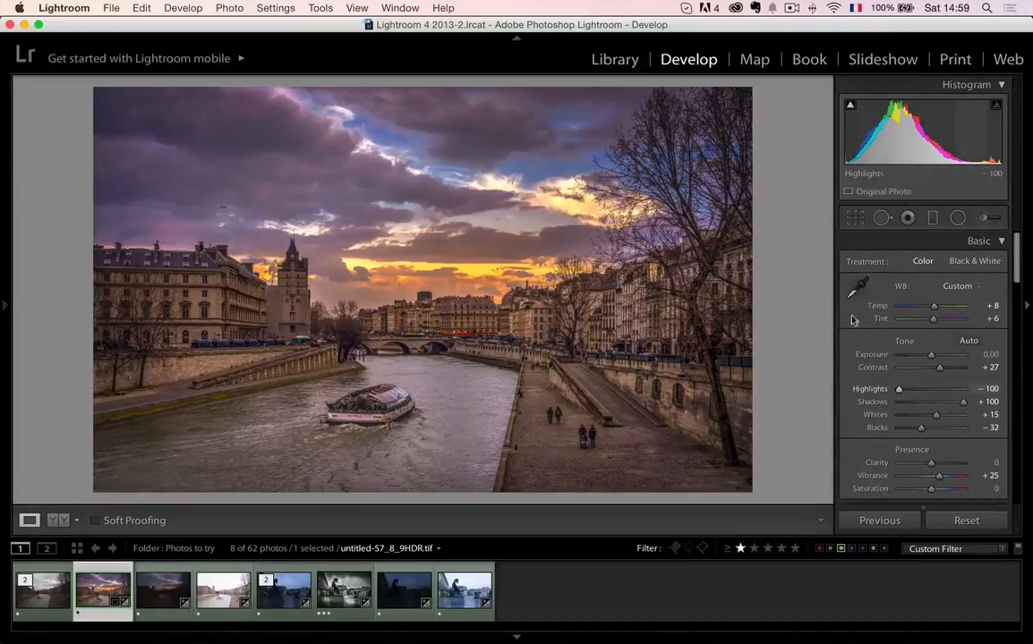
- Soften the HDR image with Clarity -14 and Exposure -0,15, checking the sky and riverside buildings up close
click(533, 192)
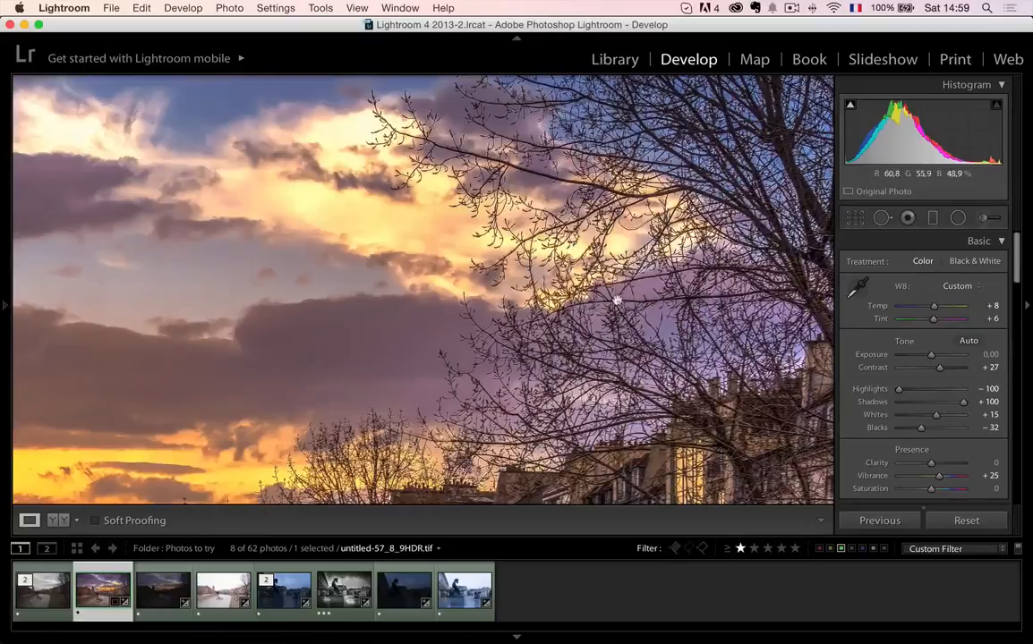
click(471, 378)
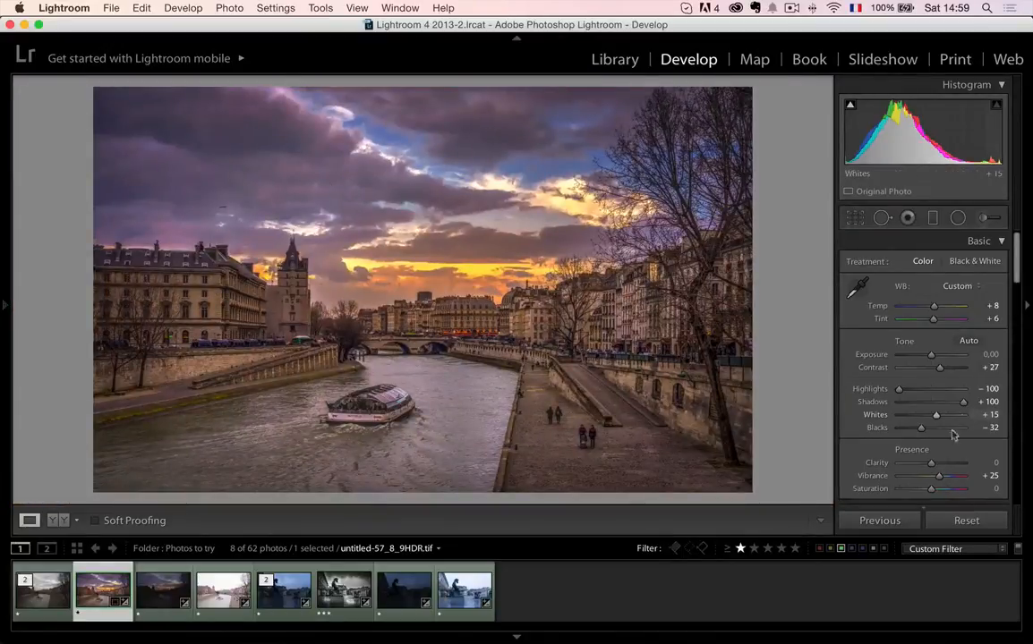
drag(928, 465, 925, 466)
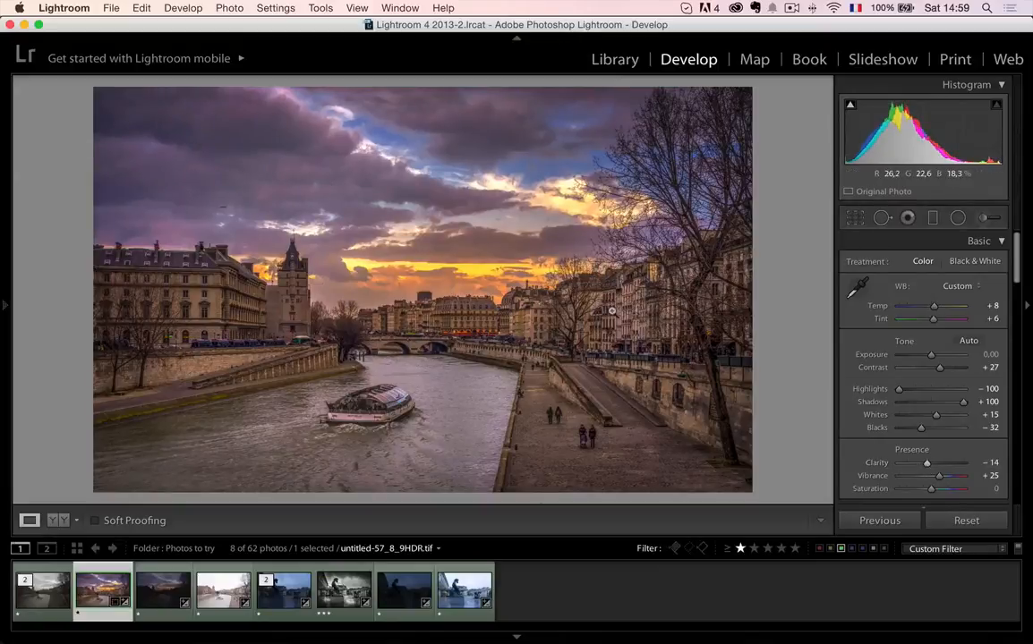
click(602, 304)
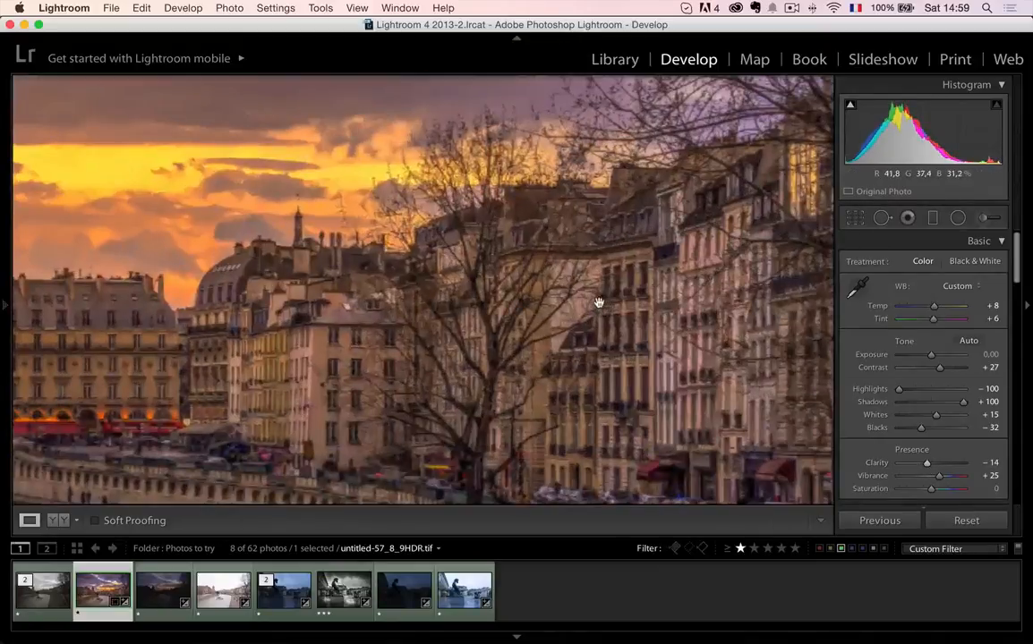
click(451, 221)
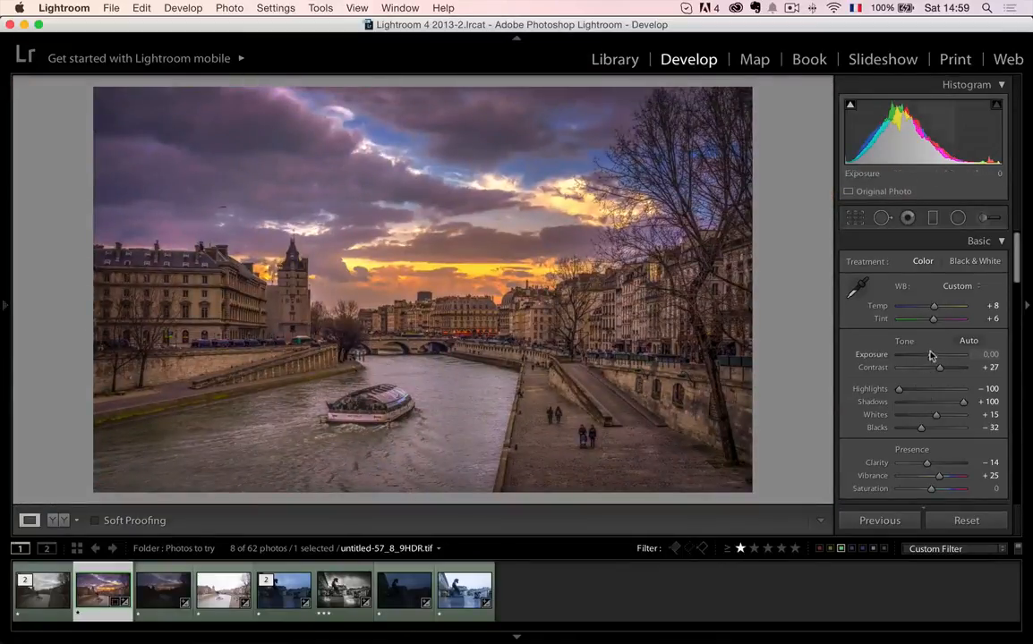
drag(931, 356, 930, 356)
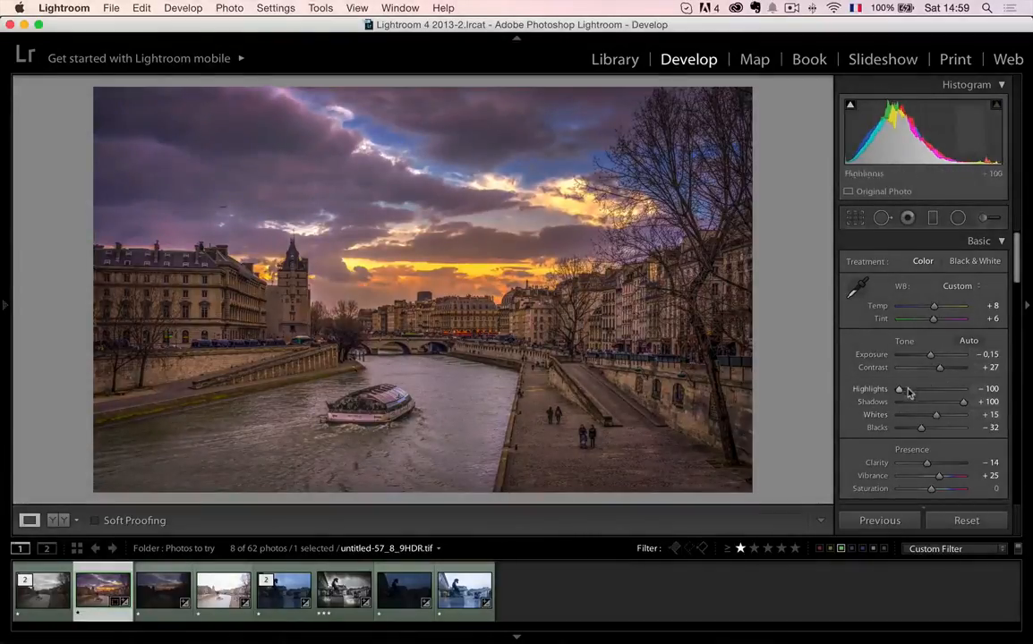
- Paint a brightening Adjustment Brush mask over the river in the foreground, using the Exposure effect and a size 15 brush
click(981, 218)
click(927, 267)
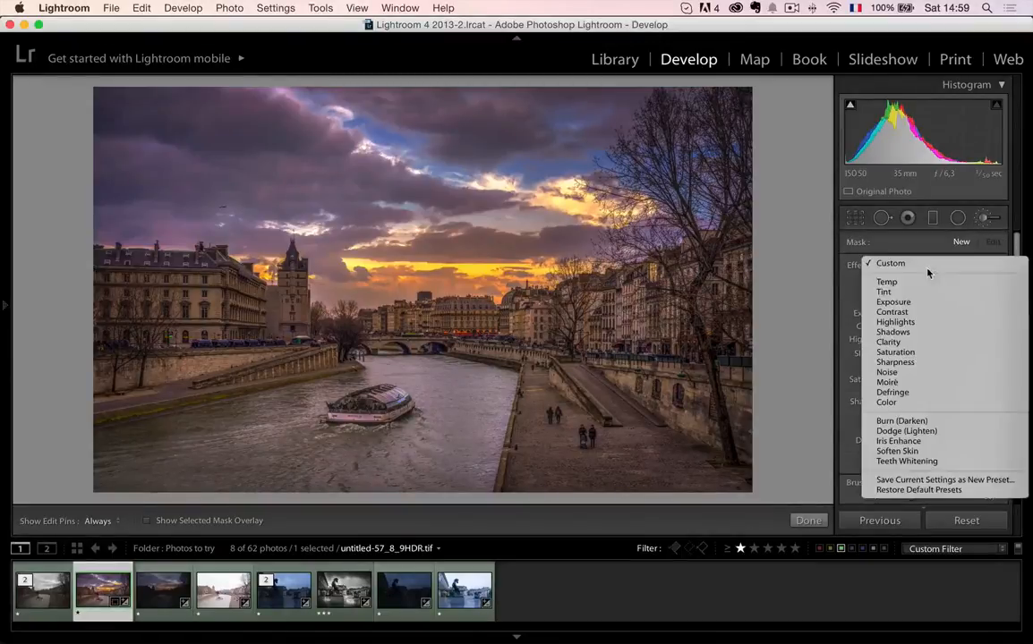
click(926, 302)
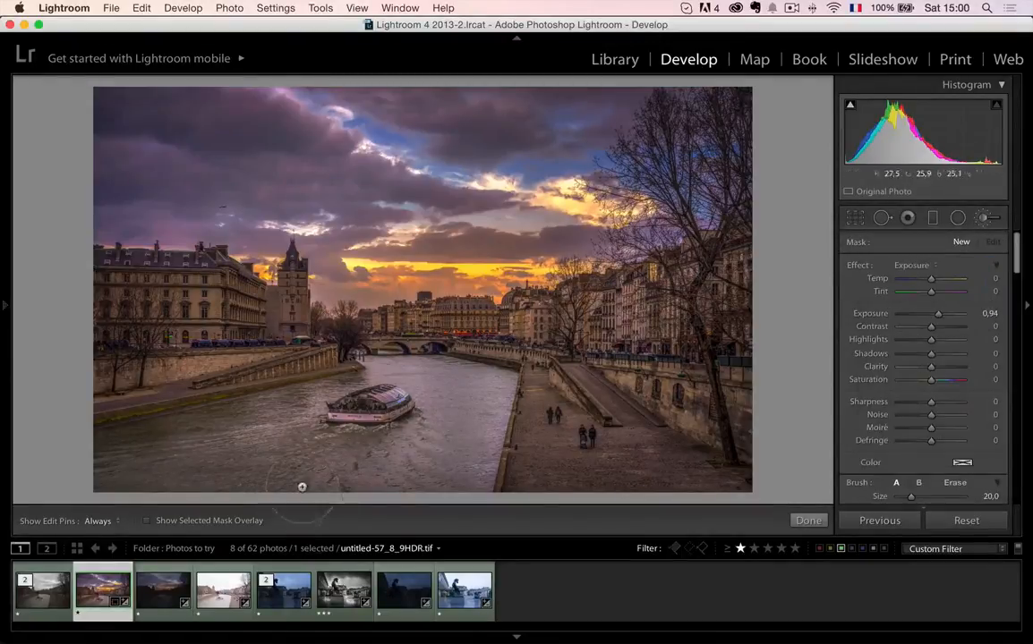
scroll(175, 470, up, 2)
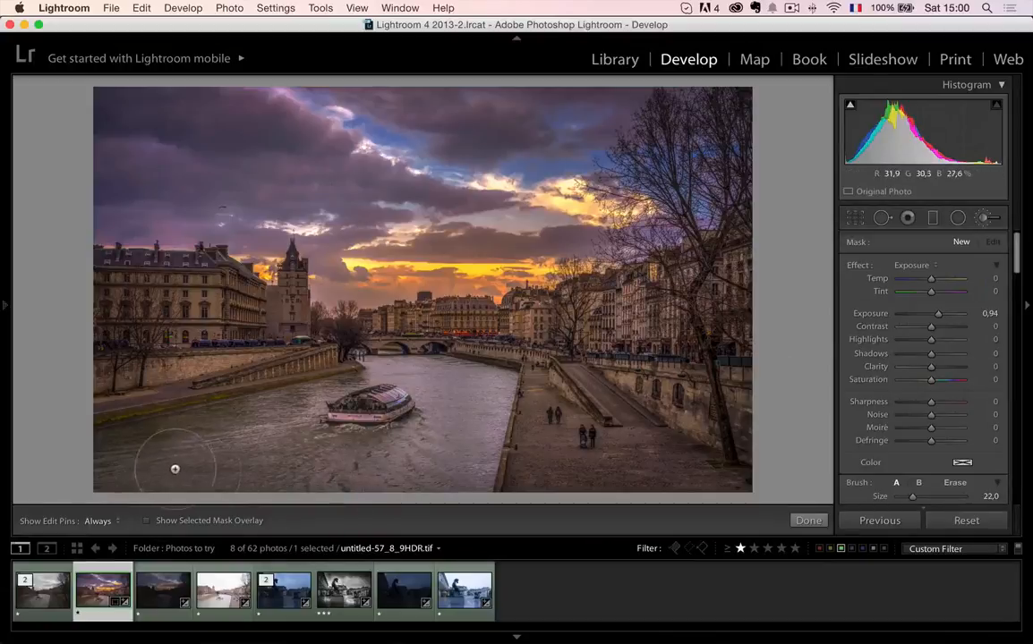
scroll(186, 468, down, 7)
mouse_move(173, 470)
mouse_down()
mouse_move(296, 417)
mouse_move(116, 447)
mouse_move(285, 413)
mouse_move(386, 327)
mouse_move(358, 369)
mouse_move(231, 420)
mouse_move(433, 361)
mouse_move(356, 461)
mouse_move(376, 458)
mouse_up()
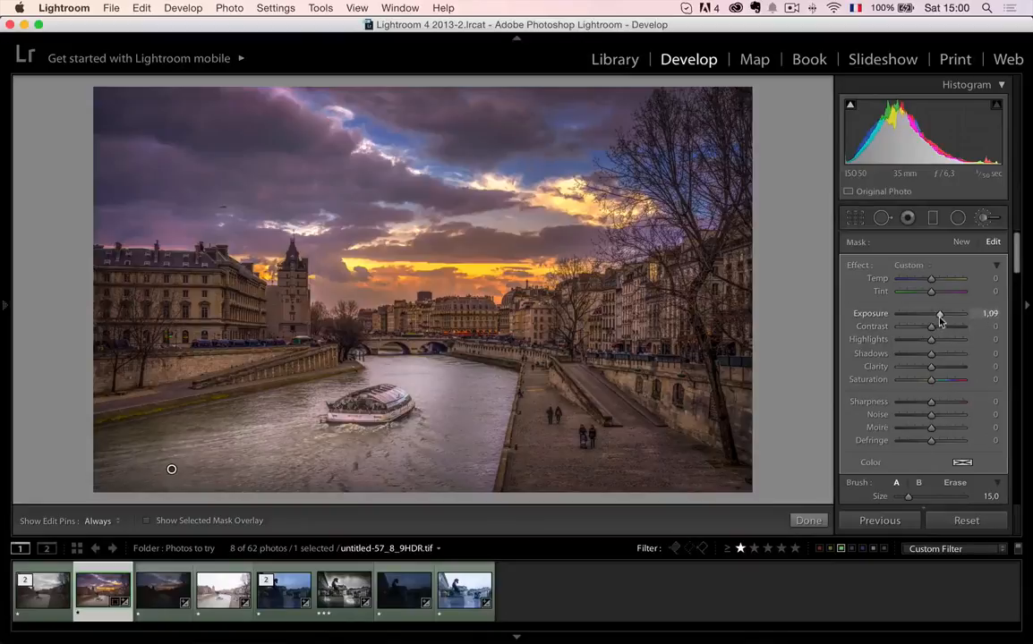
- Set the river brush mask's Exposure to 0,68 and fine-tune the brush density
drag(939, 319, 938, 319)
scroll(942, 327, down, 5)
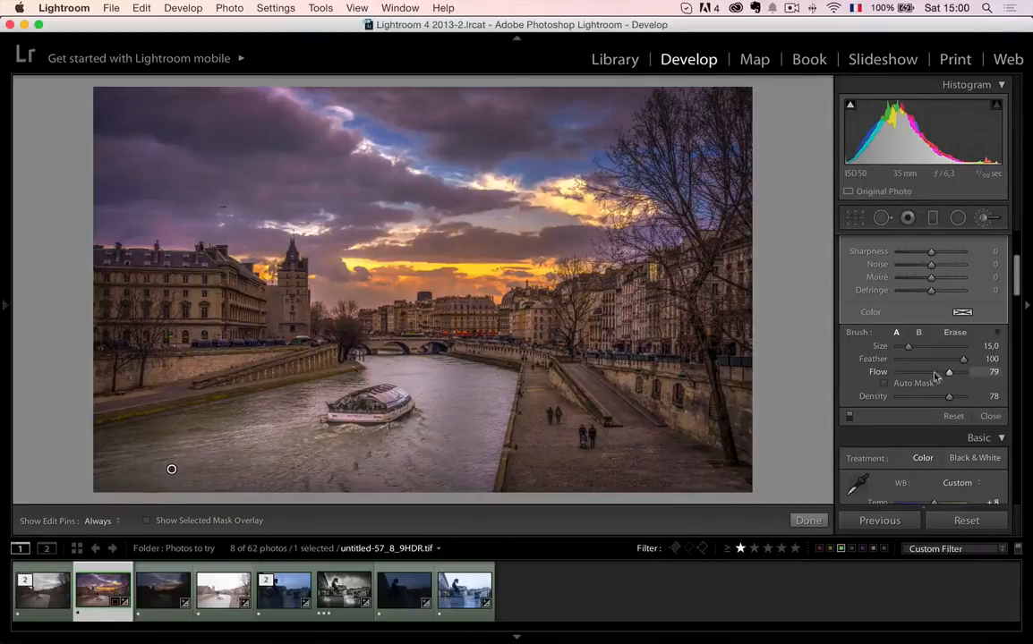
drag(951, 402, 953, 399)
scroll(975, 271, up, 5)
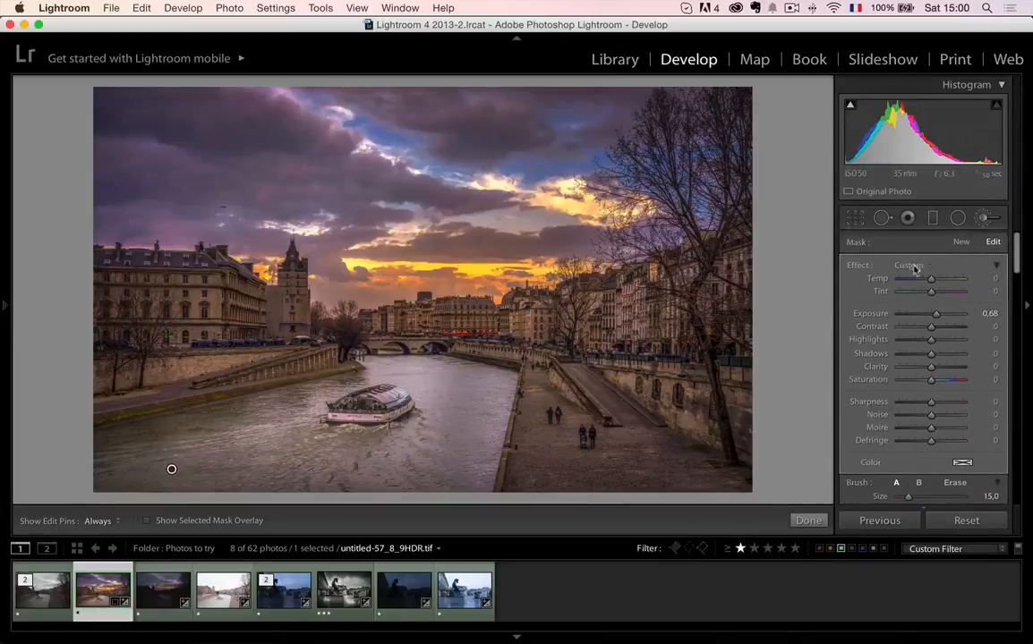
- Brighten the left-bank building with a Radial Filter at Exposure 0,73, Feather 100 and an inverted mask
click(957, 219)
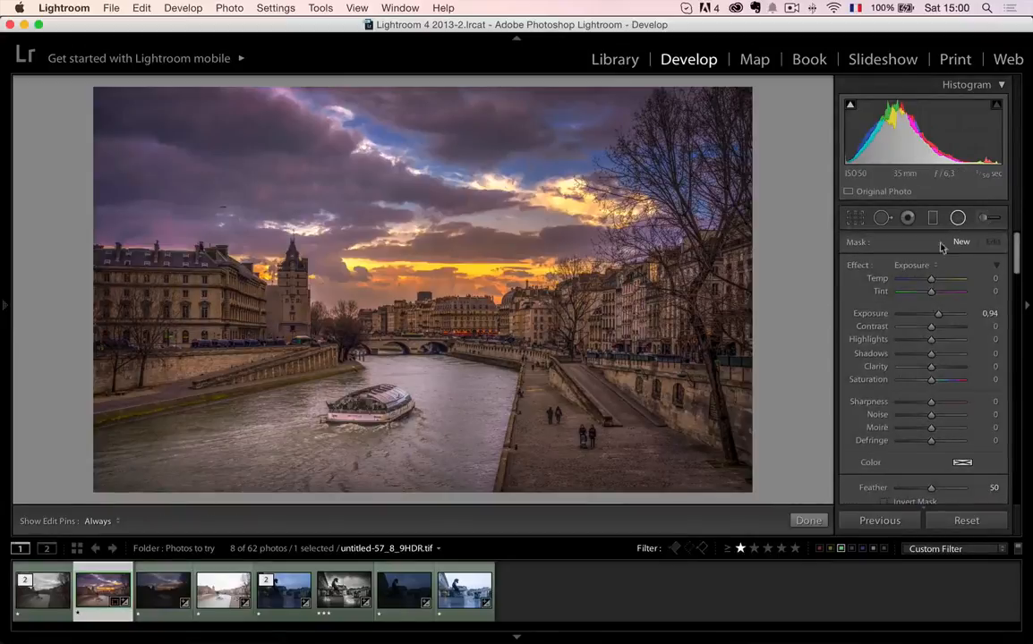
drag(158, 306, 226, 346)
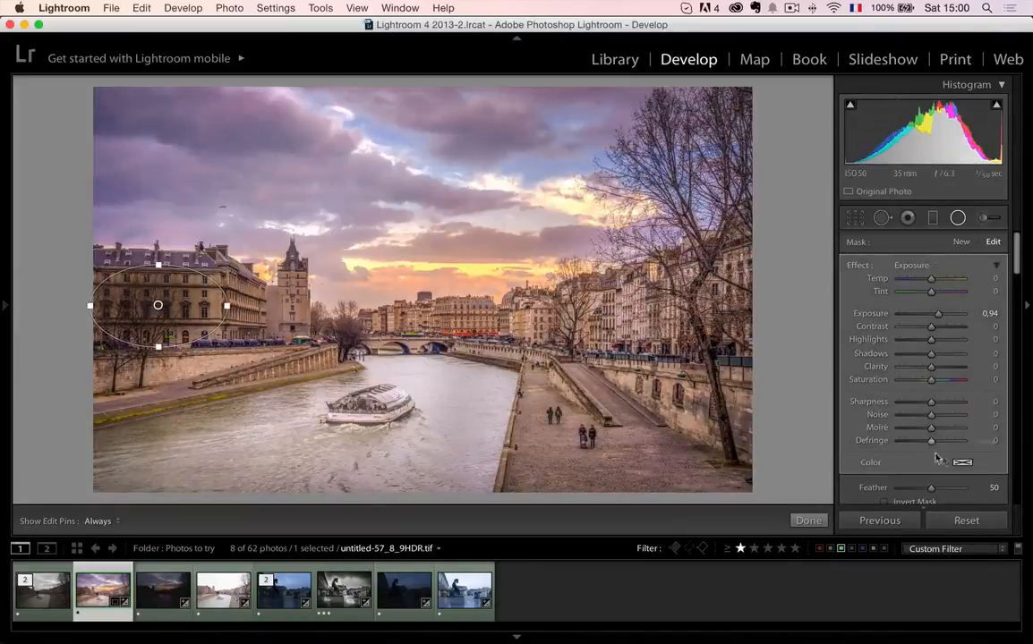
scroll(937, 458, down, 2)
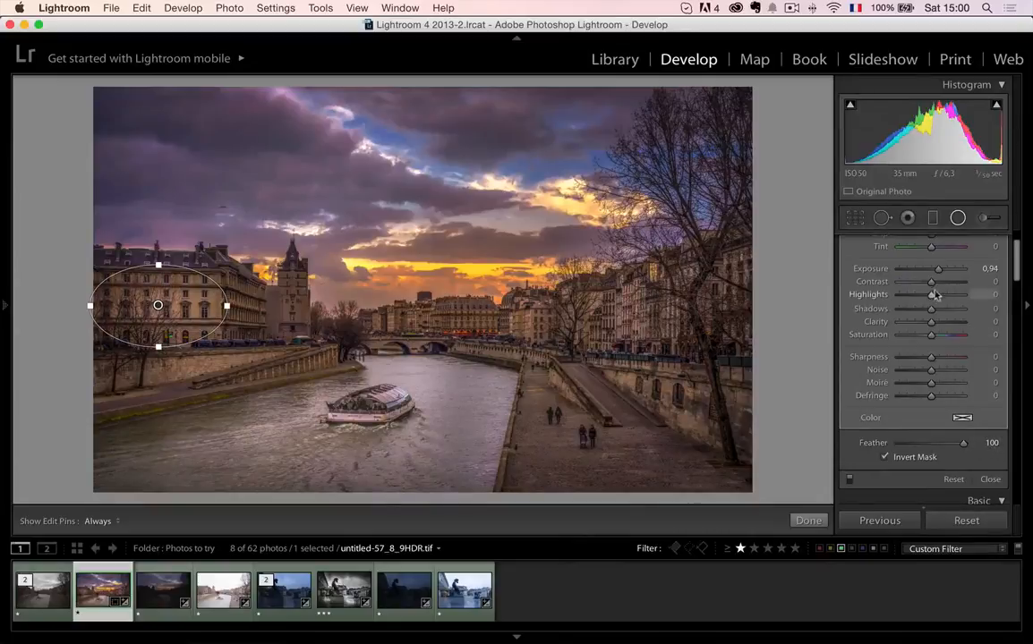
drag(938, 269, 936, 273)
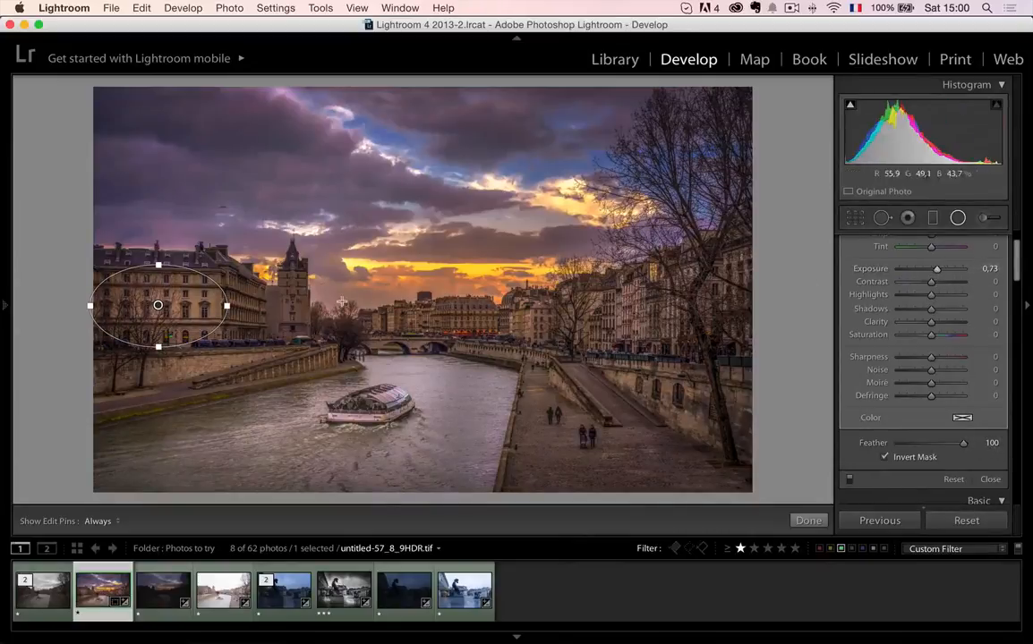
drag(157, 308, 208, 331)
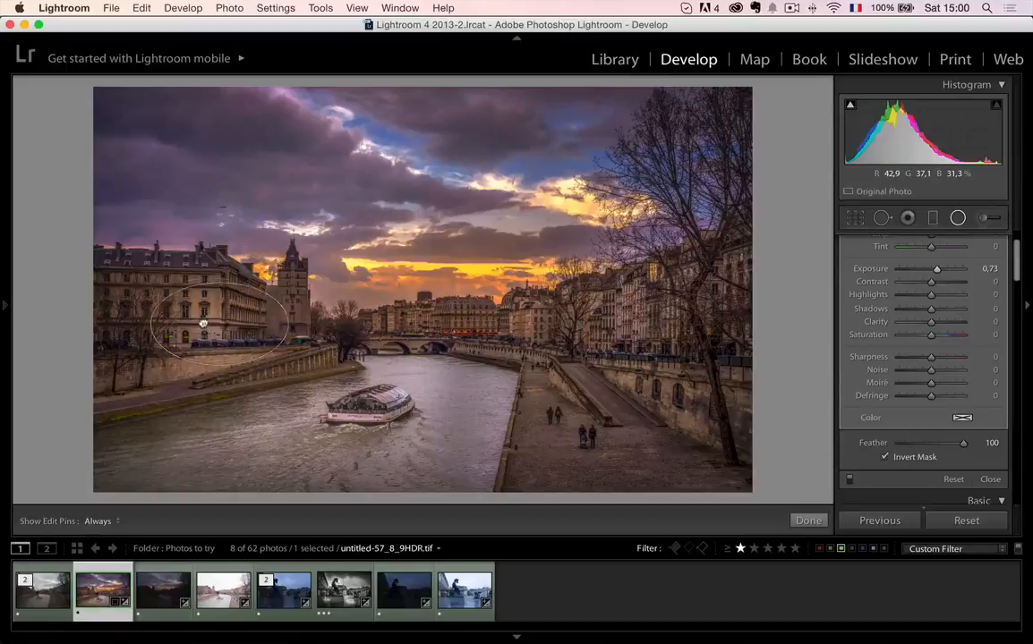
- Duplicate the radial filter onto the central buildings, the right-bank buildings and the quay, angling the quay copy along the ramp
right_click(204, 316)
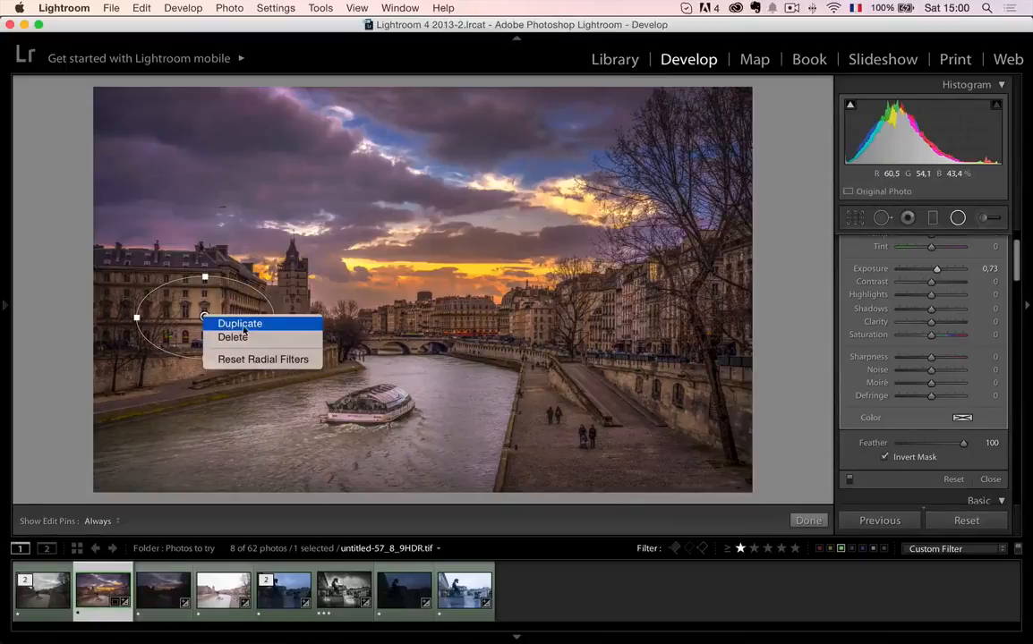
click(224, 325)
drag(204, 316, 495, 324)
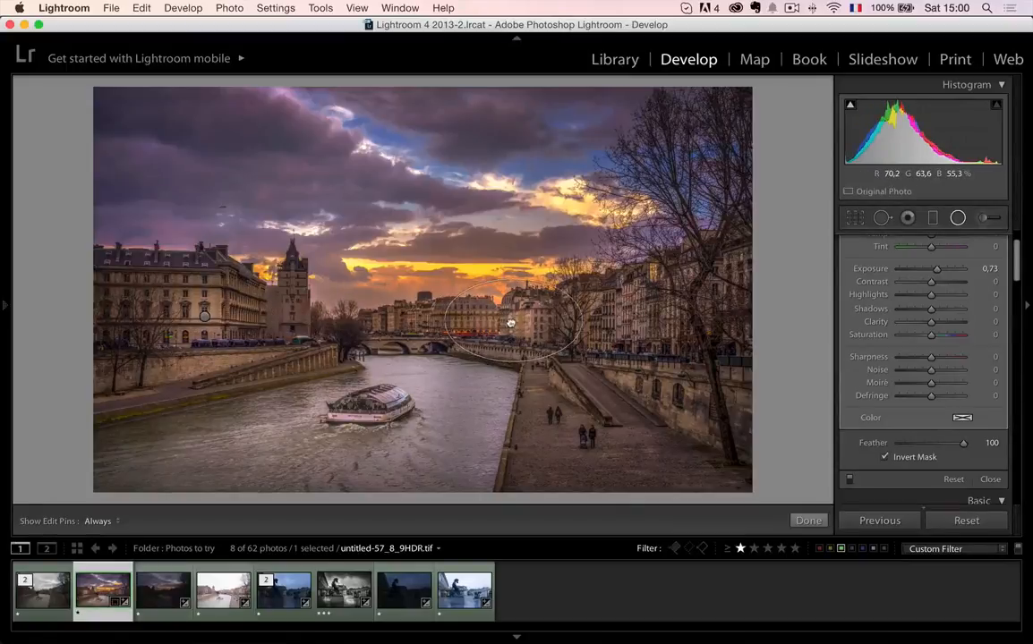
right_click(501, 324)
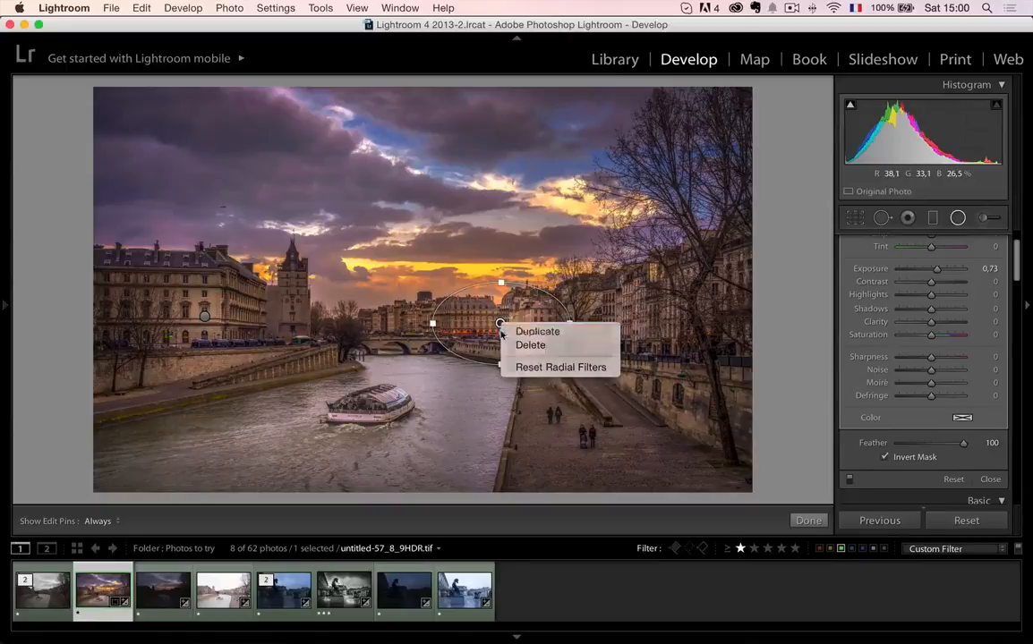
click(527, 331)
drag(500, 323, 582, 374)
right_click(639, 321)
click(656, 329)
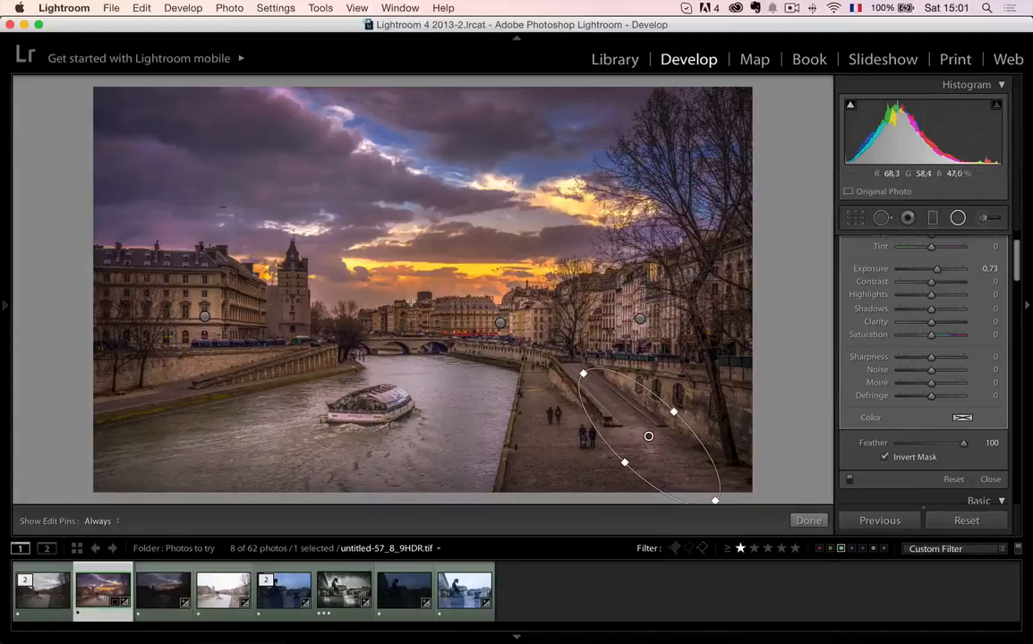
- Raise the Exposure of the quay and right-bank radial filters, and set the central buildings' filter to 1,46
drag(936, 271, 939, 272)
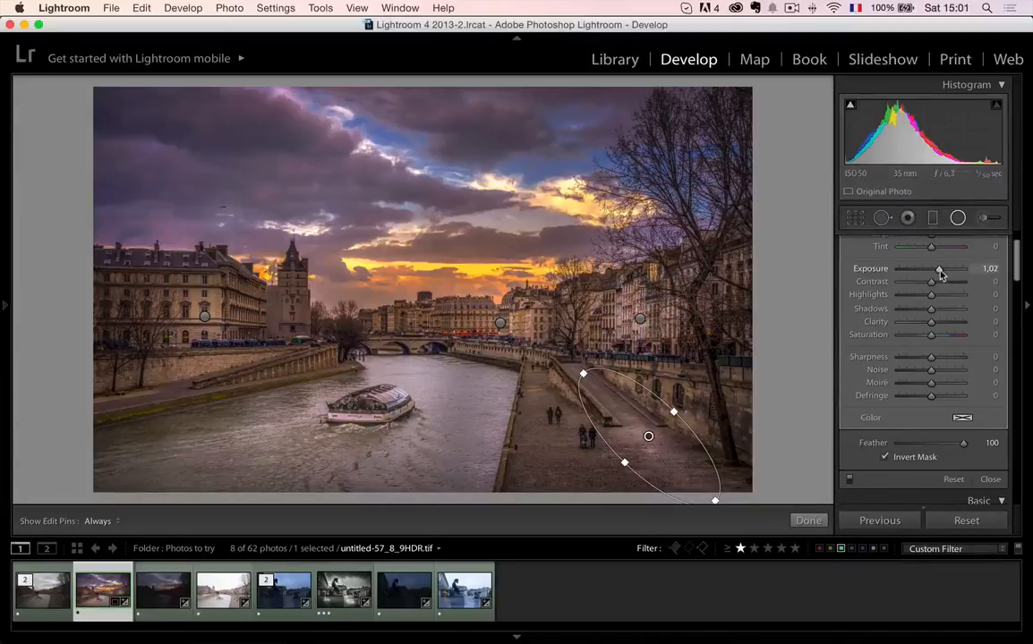
click(640, 319)
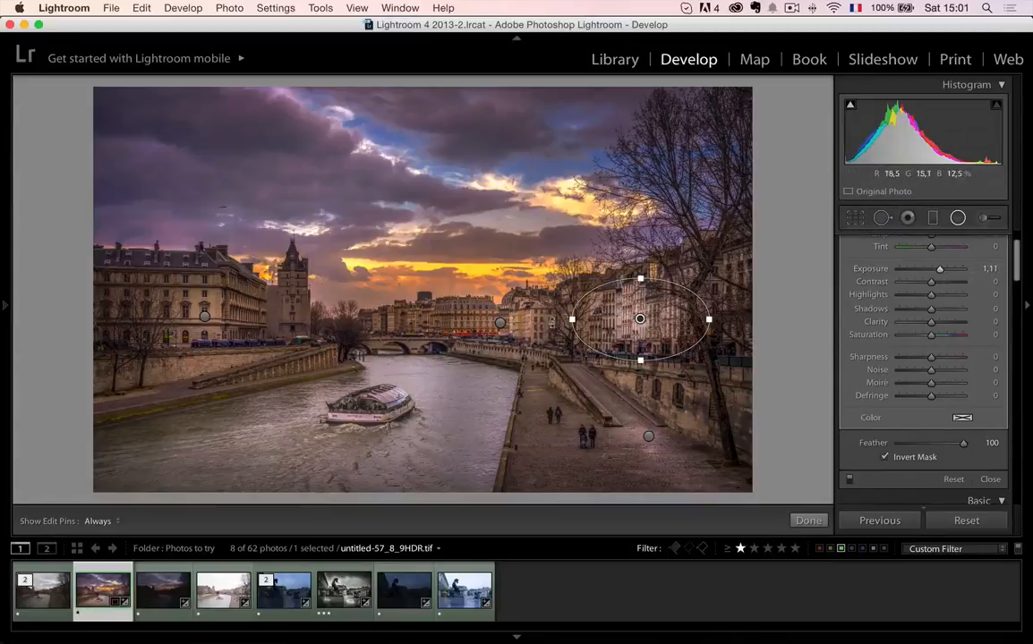
click(500, 323)
drag(941, 274, 945, 272)
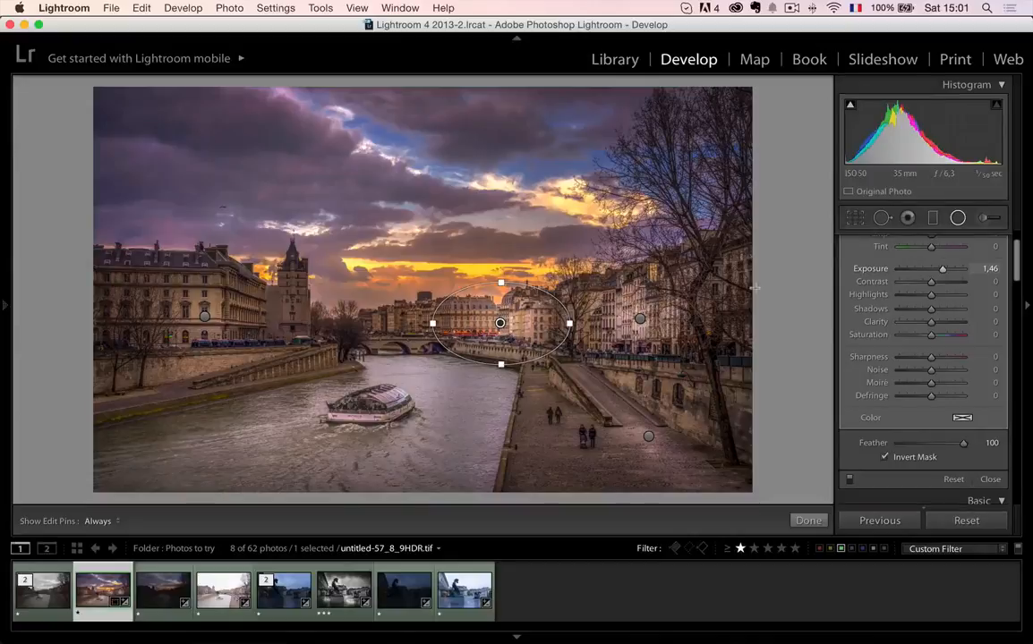
- Duplicate the central filter onto the bridge with Exposure 1,15, and compare the image with the radial filters off and on
right_click(501, 324)
click(537, 331)
drag(500, 323, 467, 333)
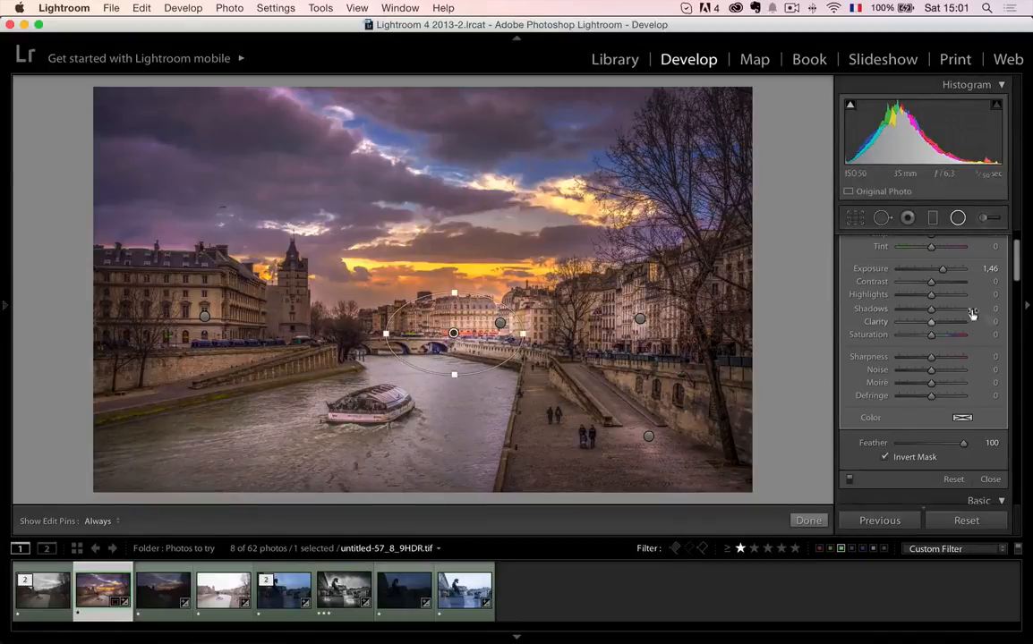
drag(943, 269, 939, 272)
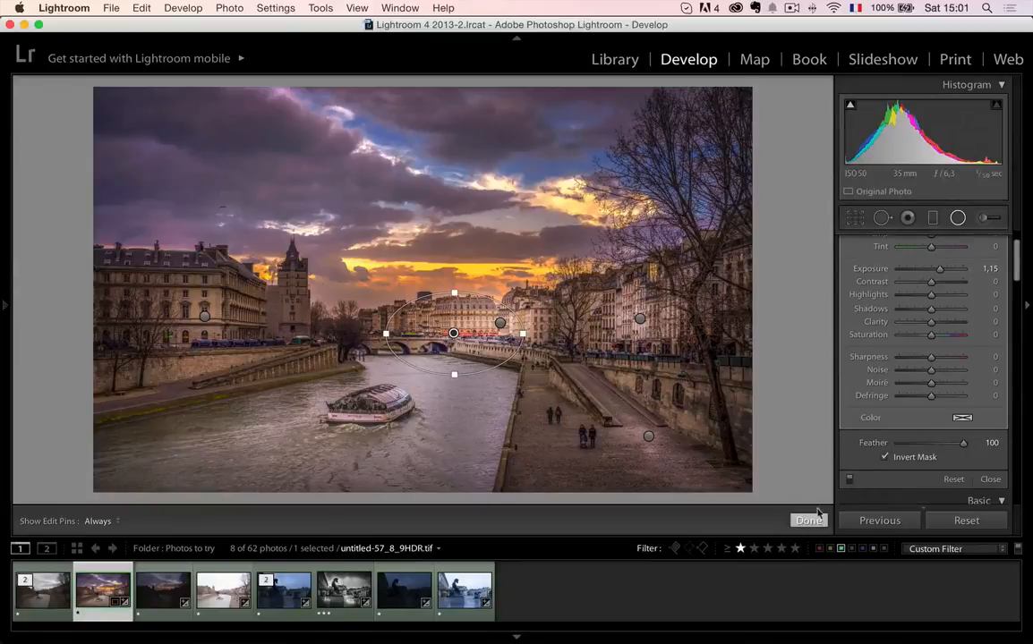
click(849, 482)
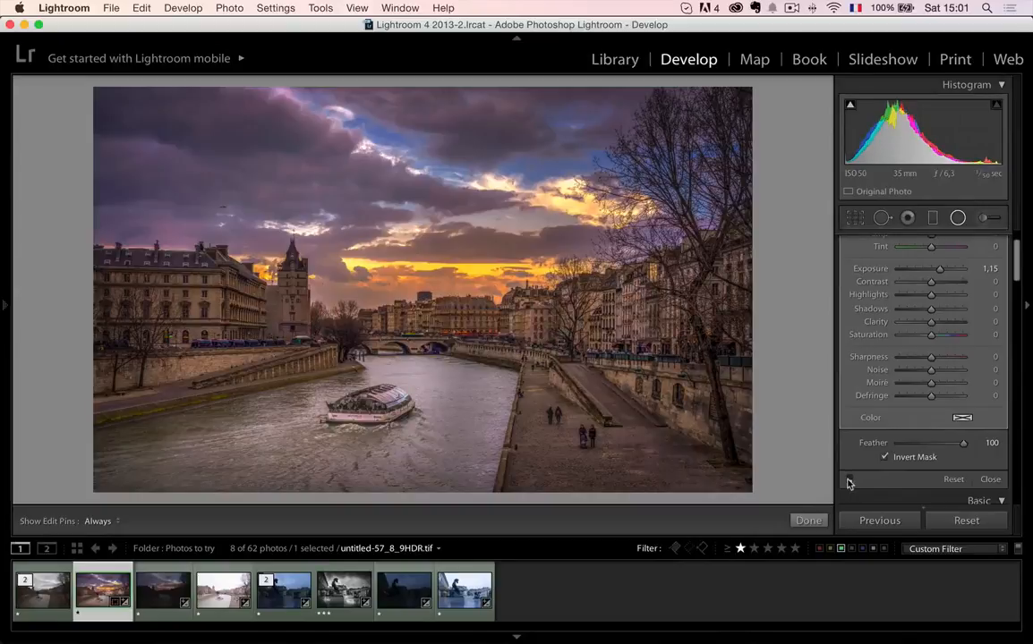
click(850, 482)
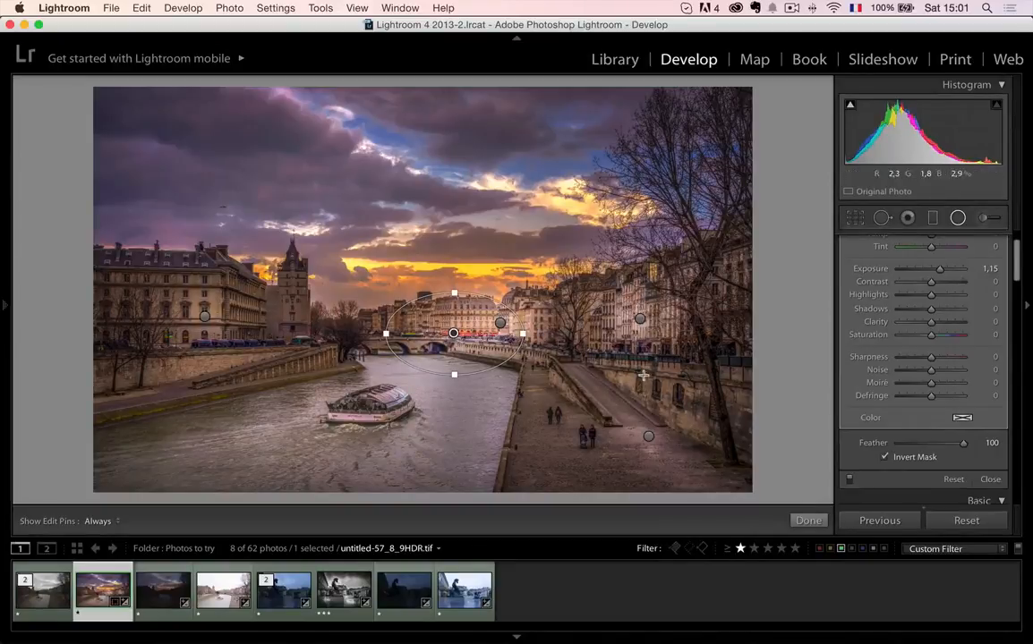
- Set Exposure to 0,98 on the right-bank buildings' radial filter and 1,17 on the central one, and finish the radial edits
drag(640, 318, 577, 285)
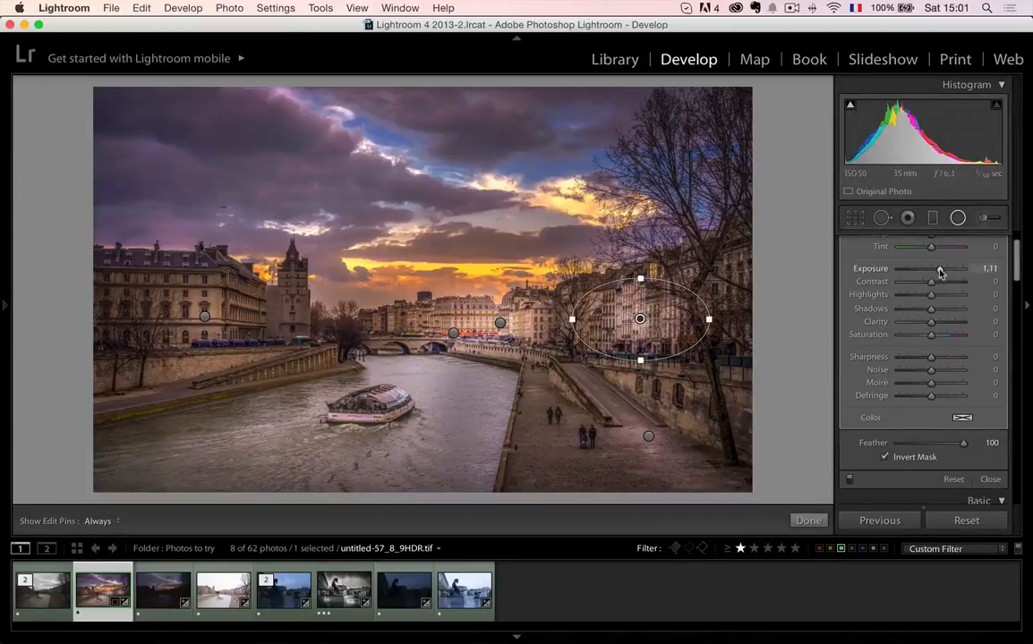
click(500, 323)
drag(943, 270, 940, 271)
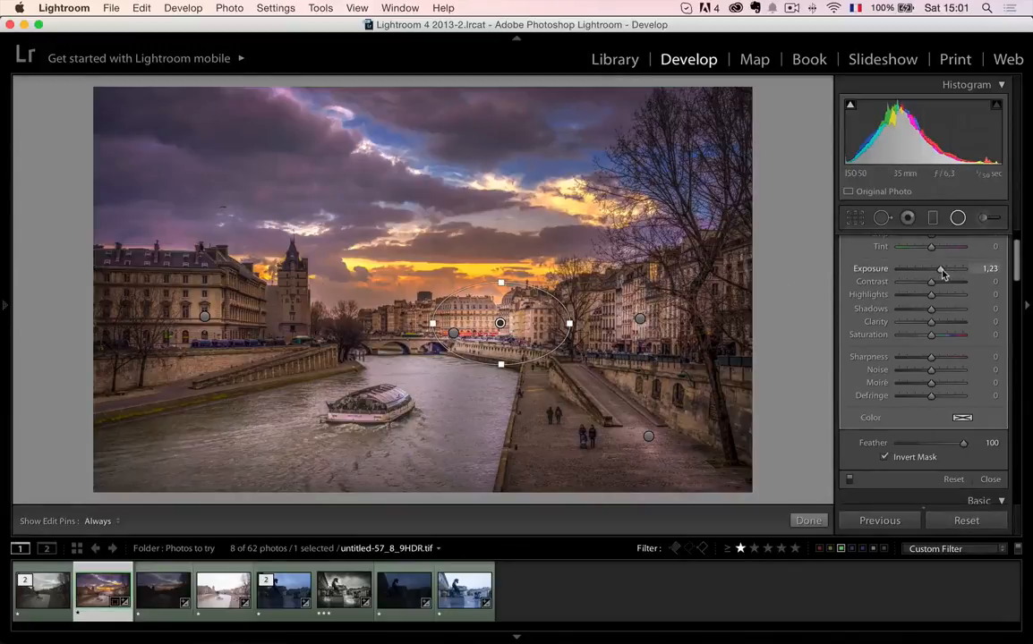
click(808, 521)
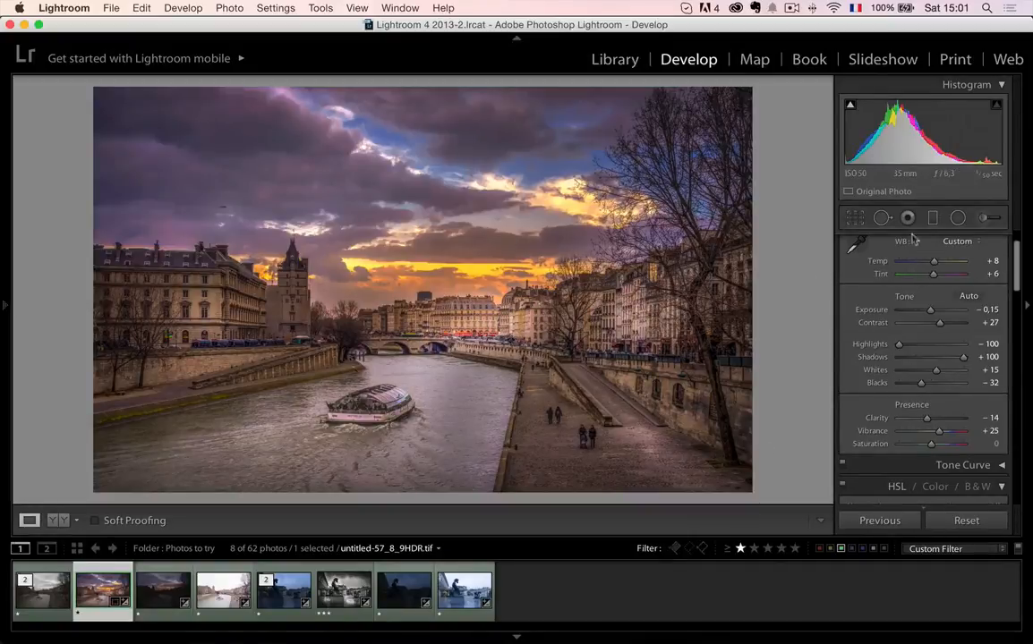
- Recheck the right-bank and central radial filters, and view the unedited untitled-57.arw for comparison
click(957, 217)
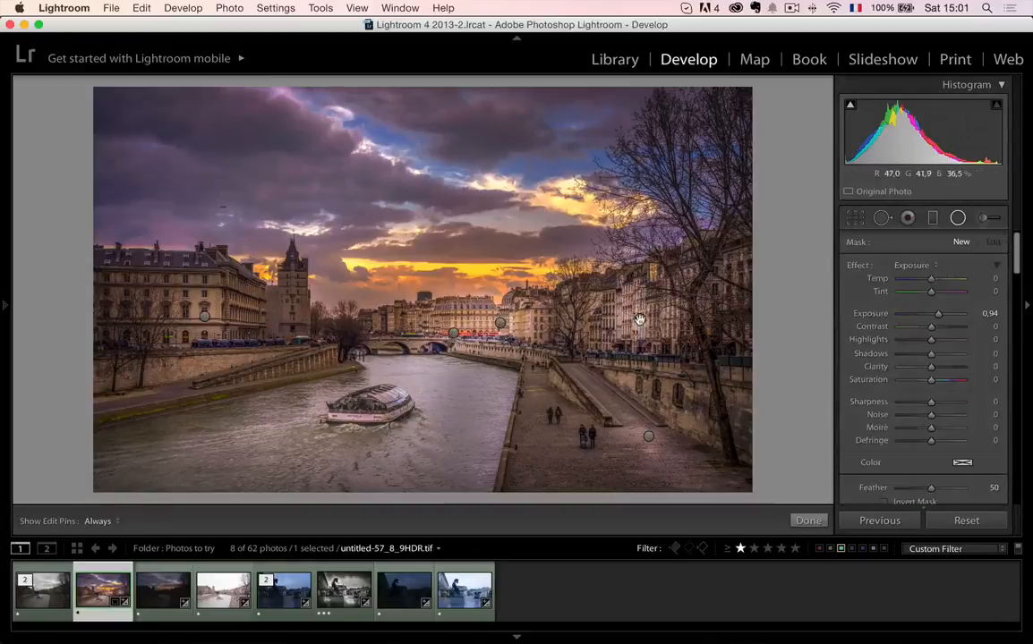
click(640, 318)
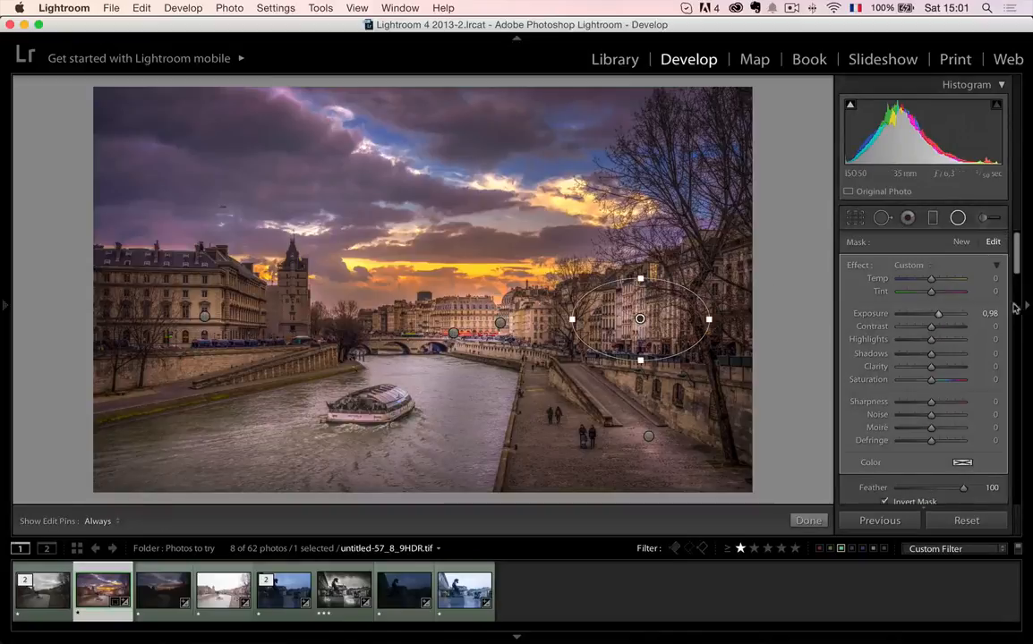
click(501, 323)
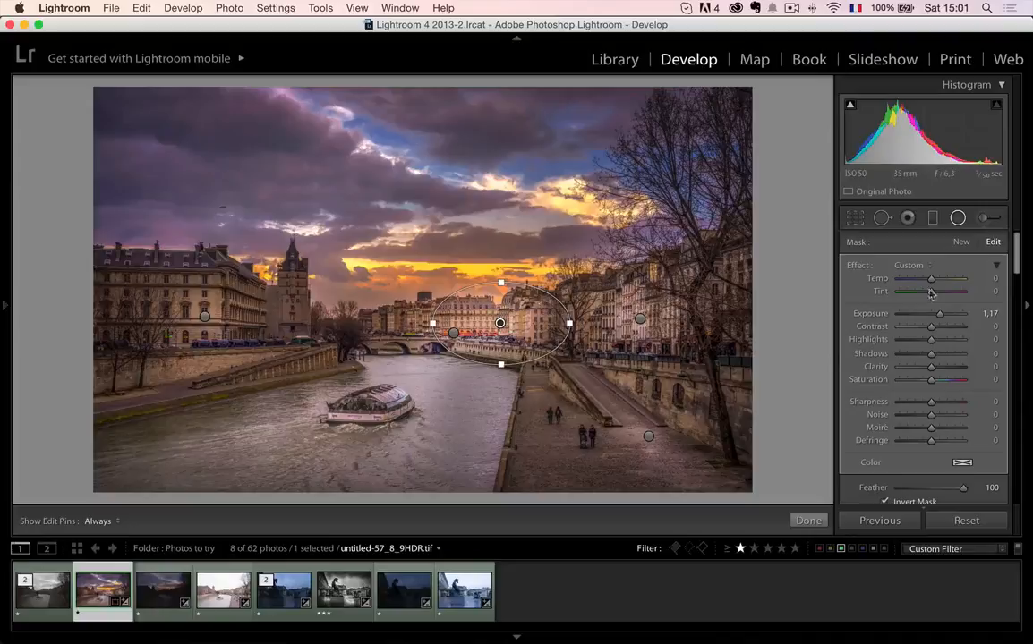
click(808, 520)
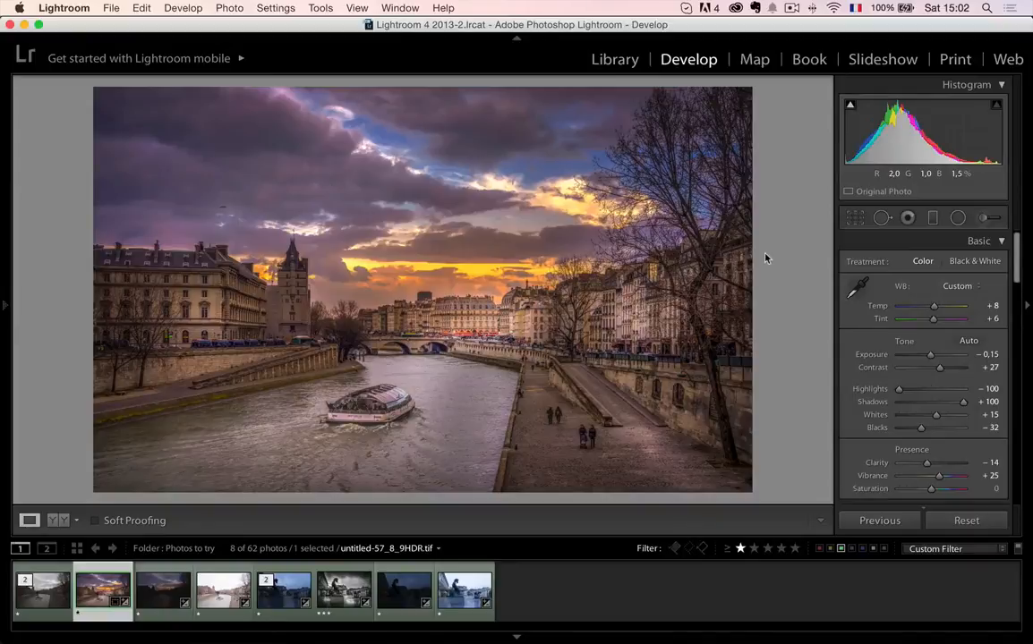
click(39, 590)
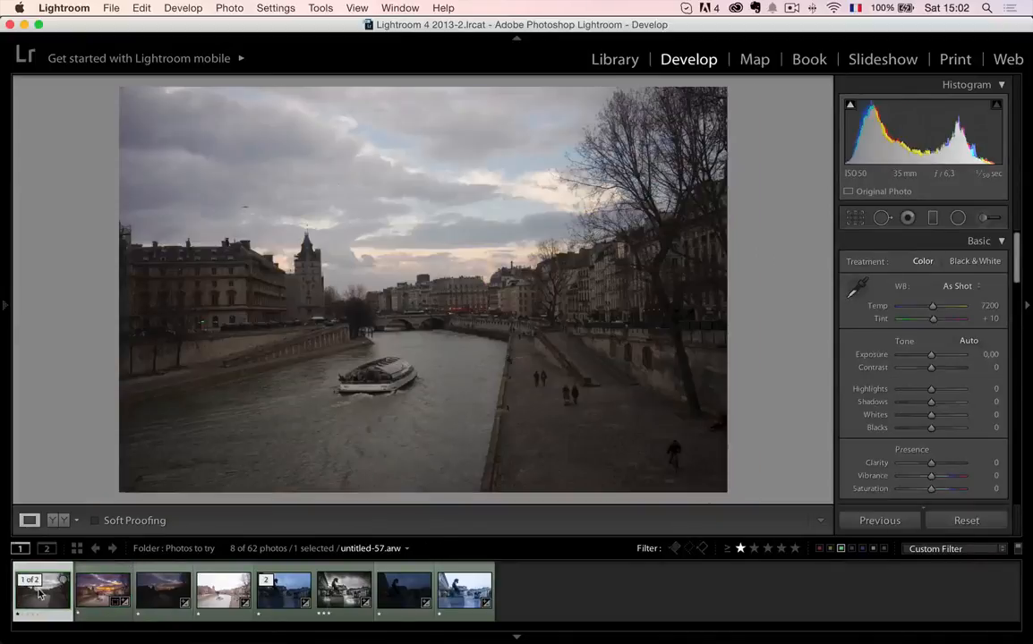